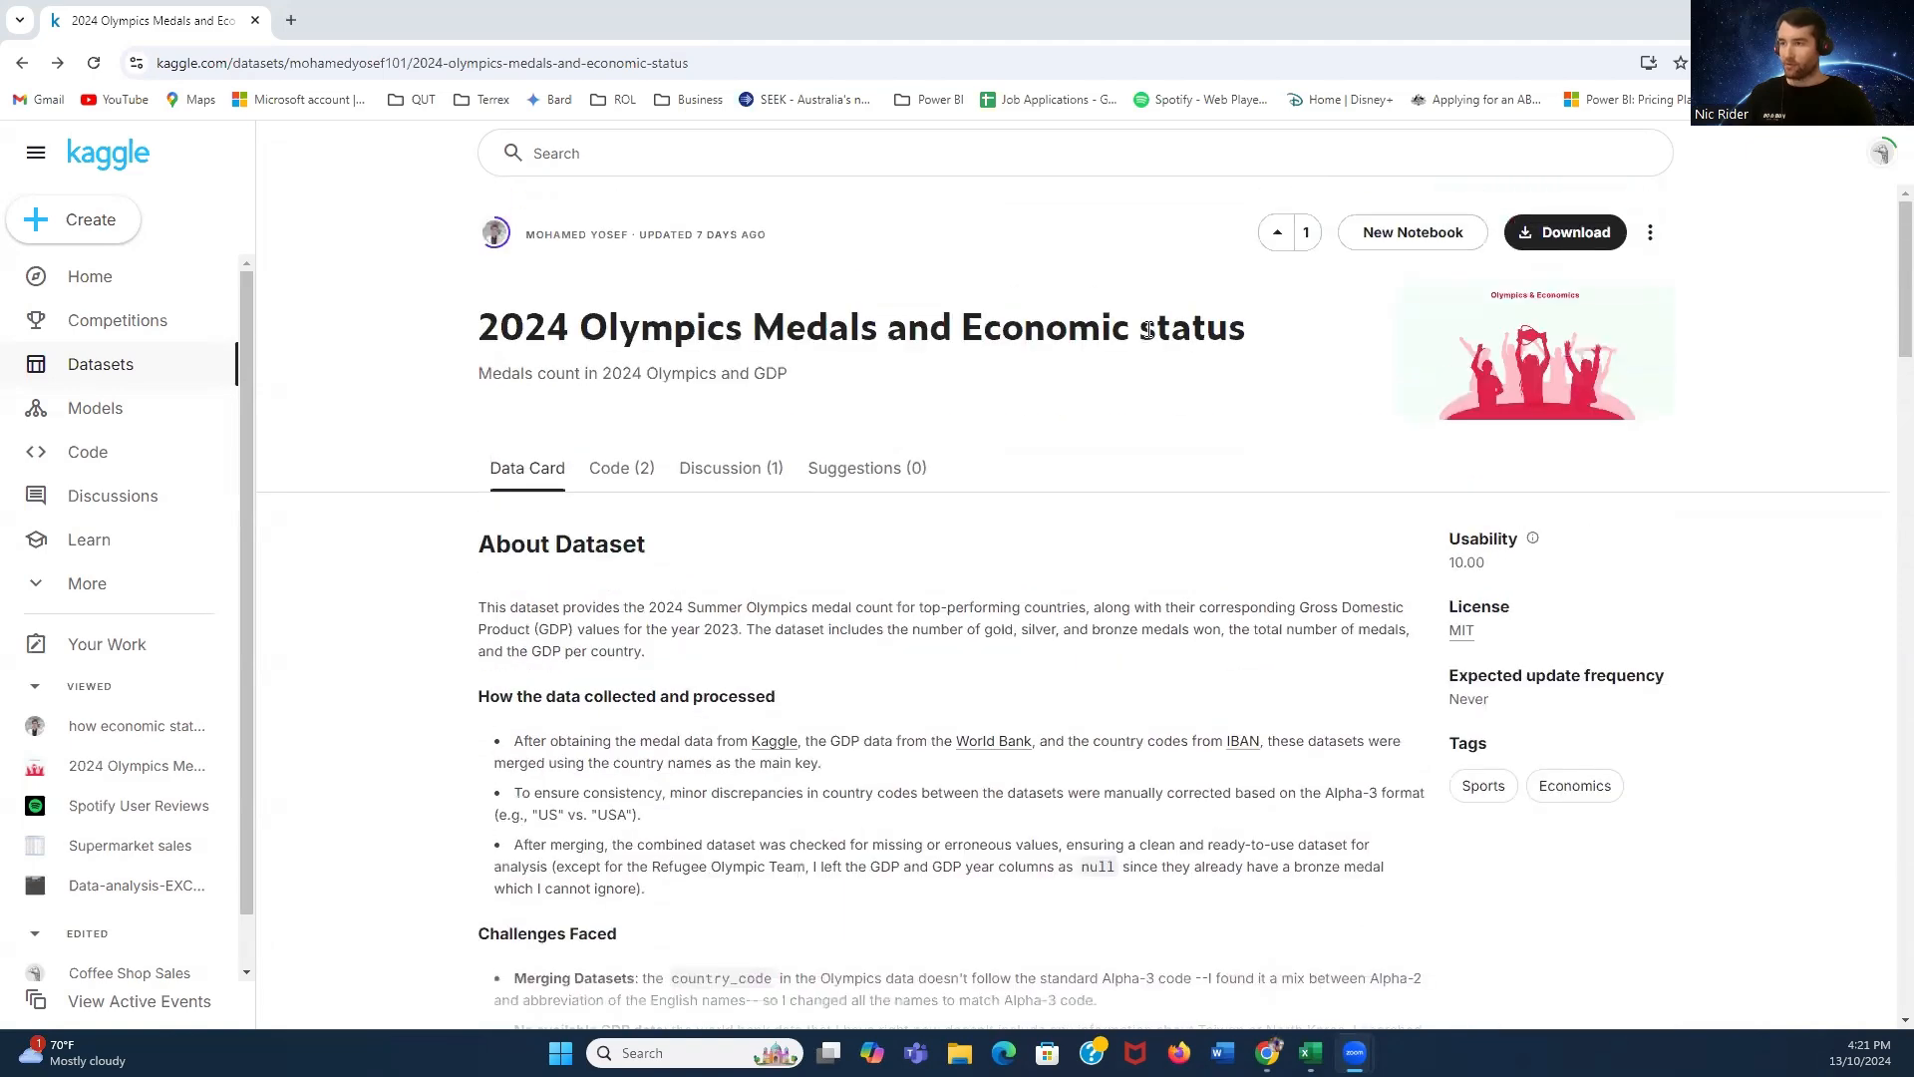
- Download the 2024 Olympics Medals and Economic status dataset from its Kaggle page
scroll(1167, 370, down, 1)
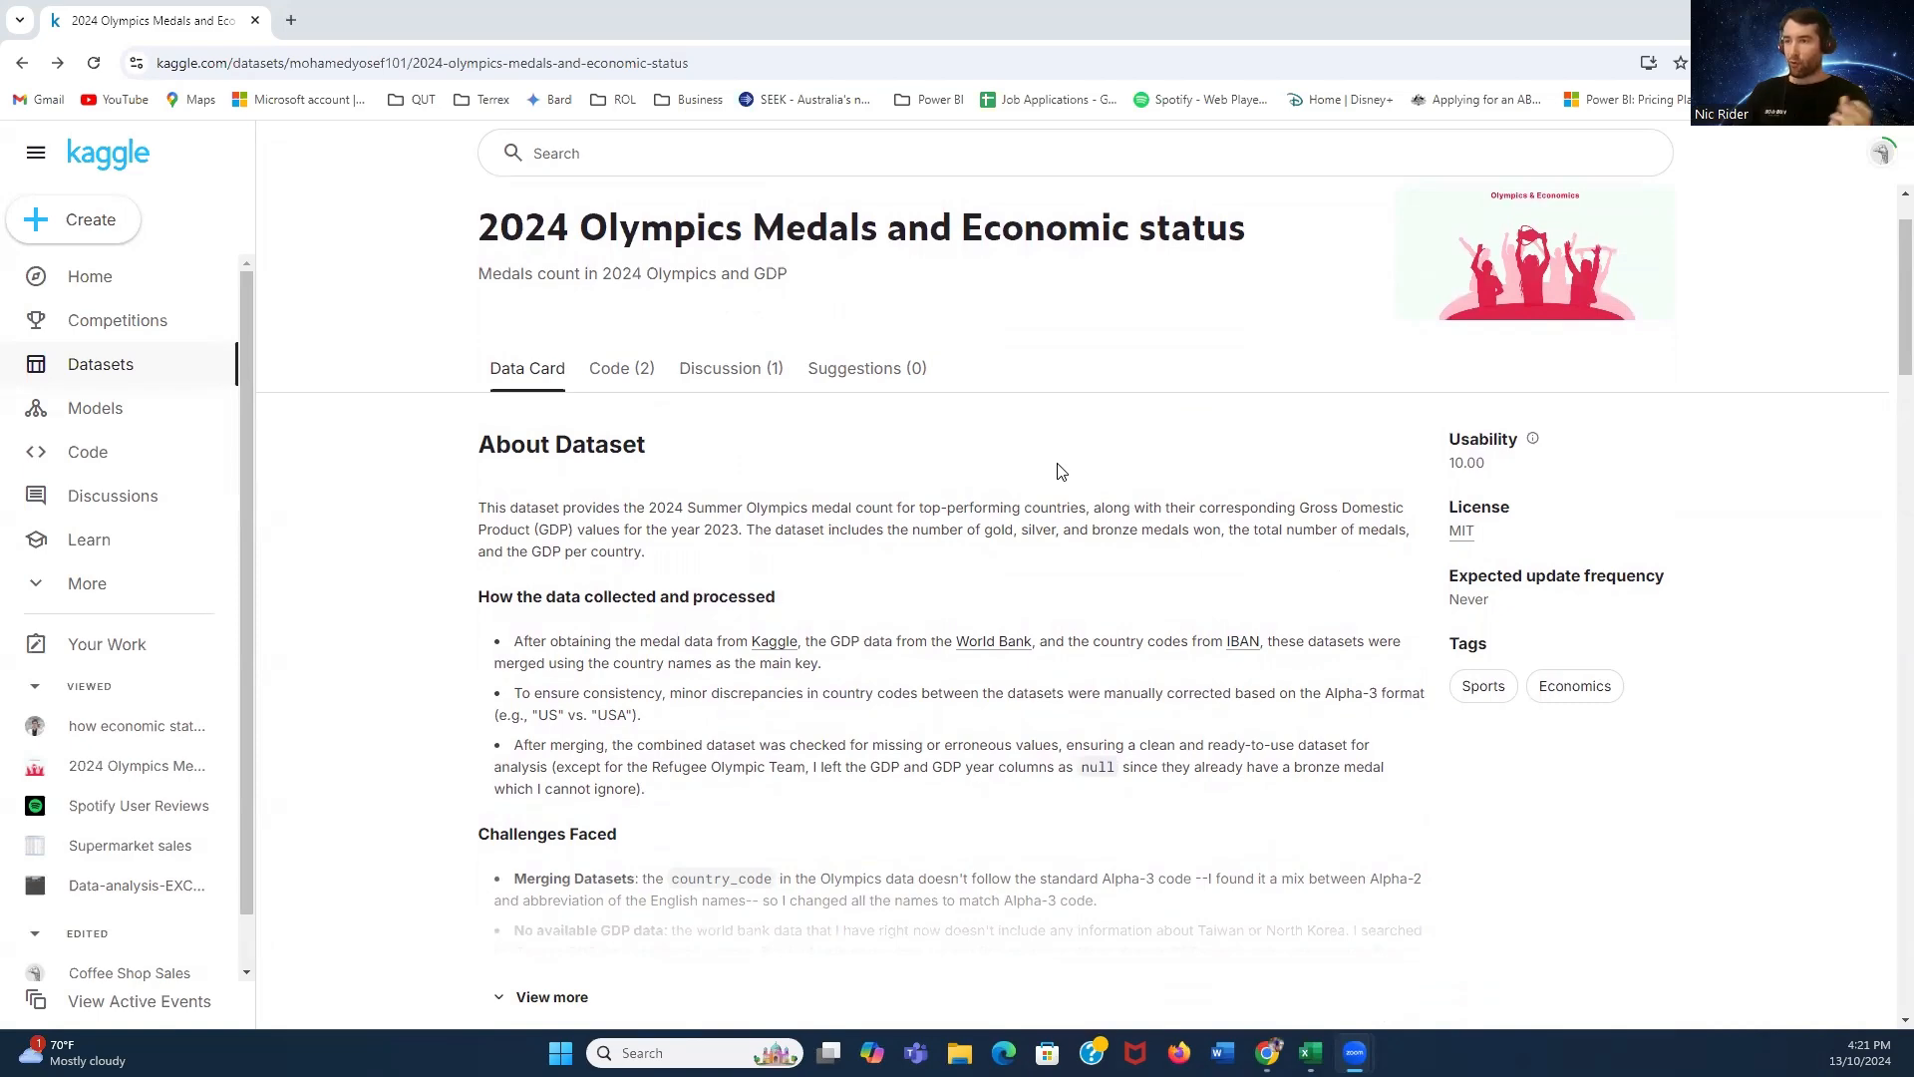
scroll(1096, 475, down, 5)
scroll(1120, 478, down, 3)
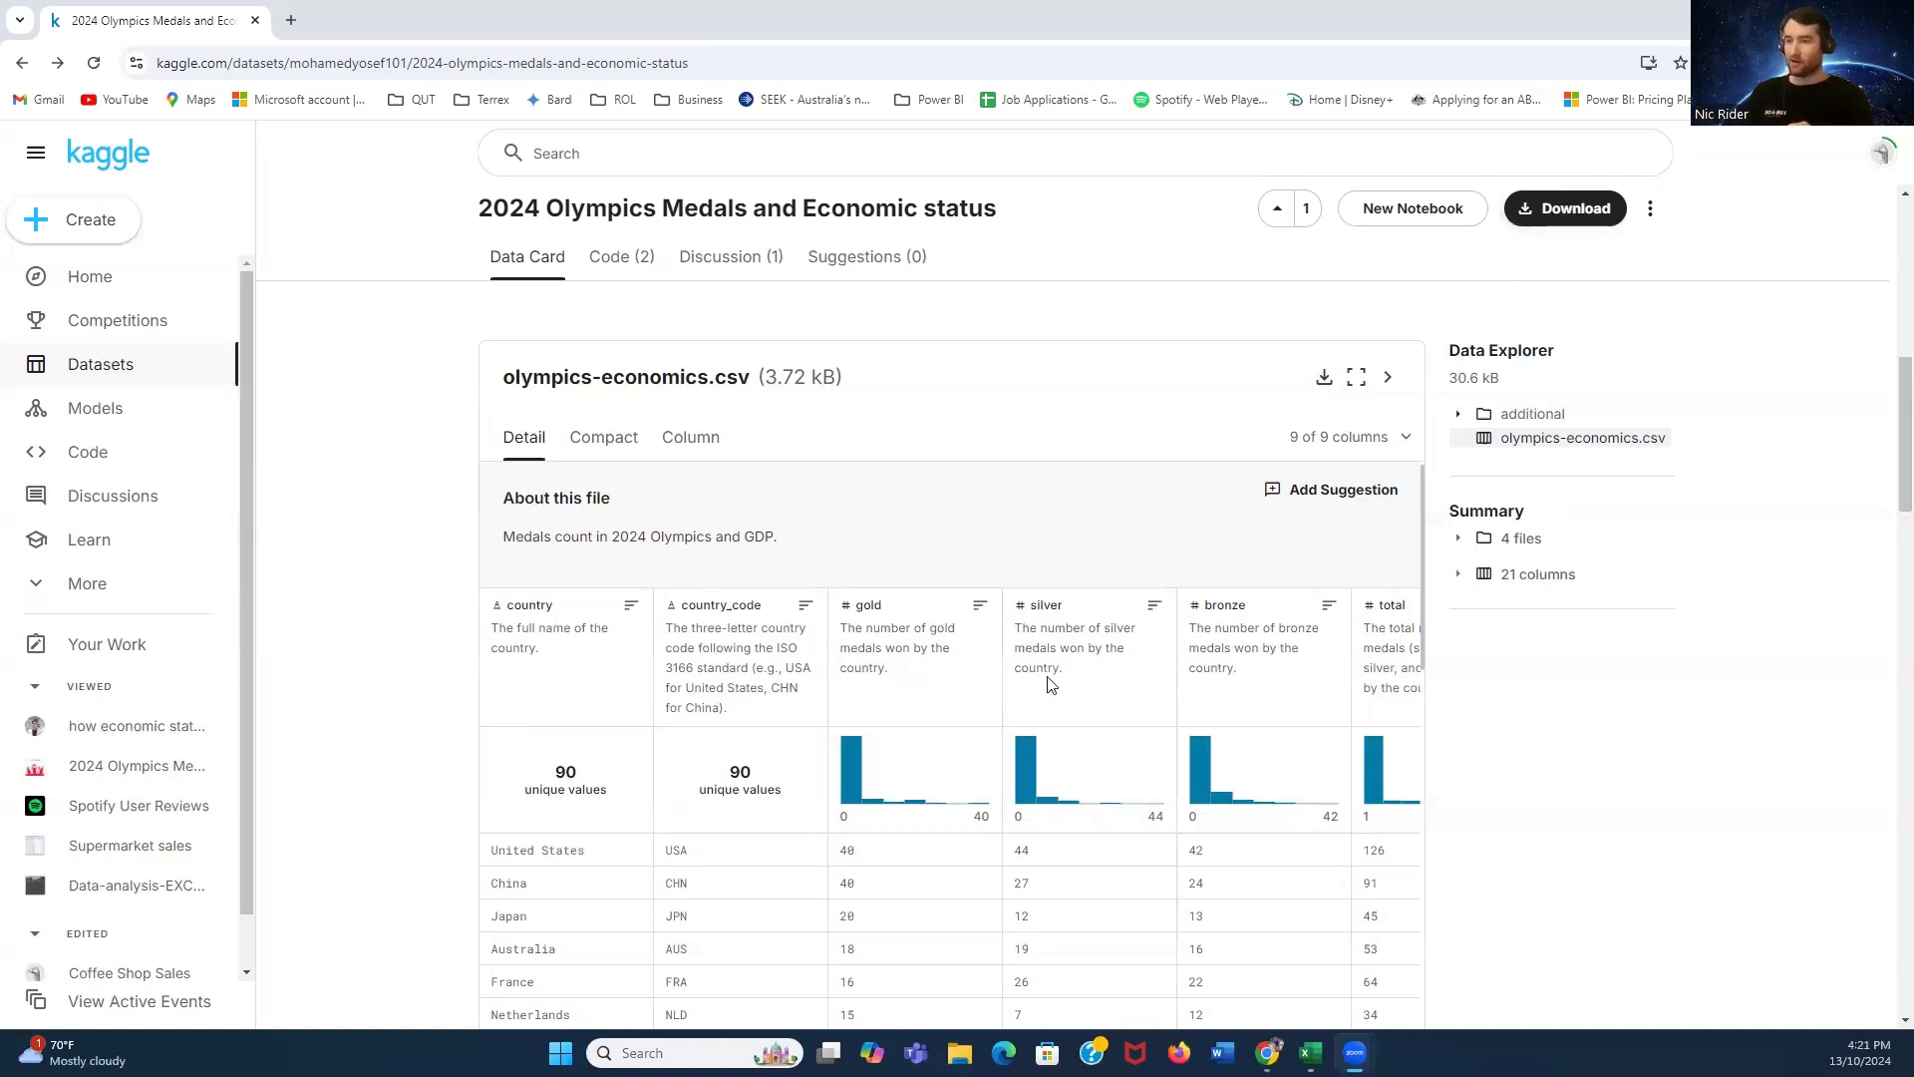
scroll(1062, 666, down, 1)
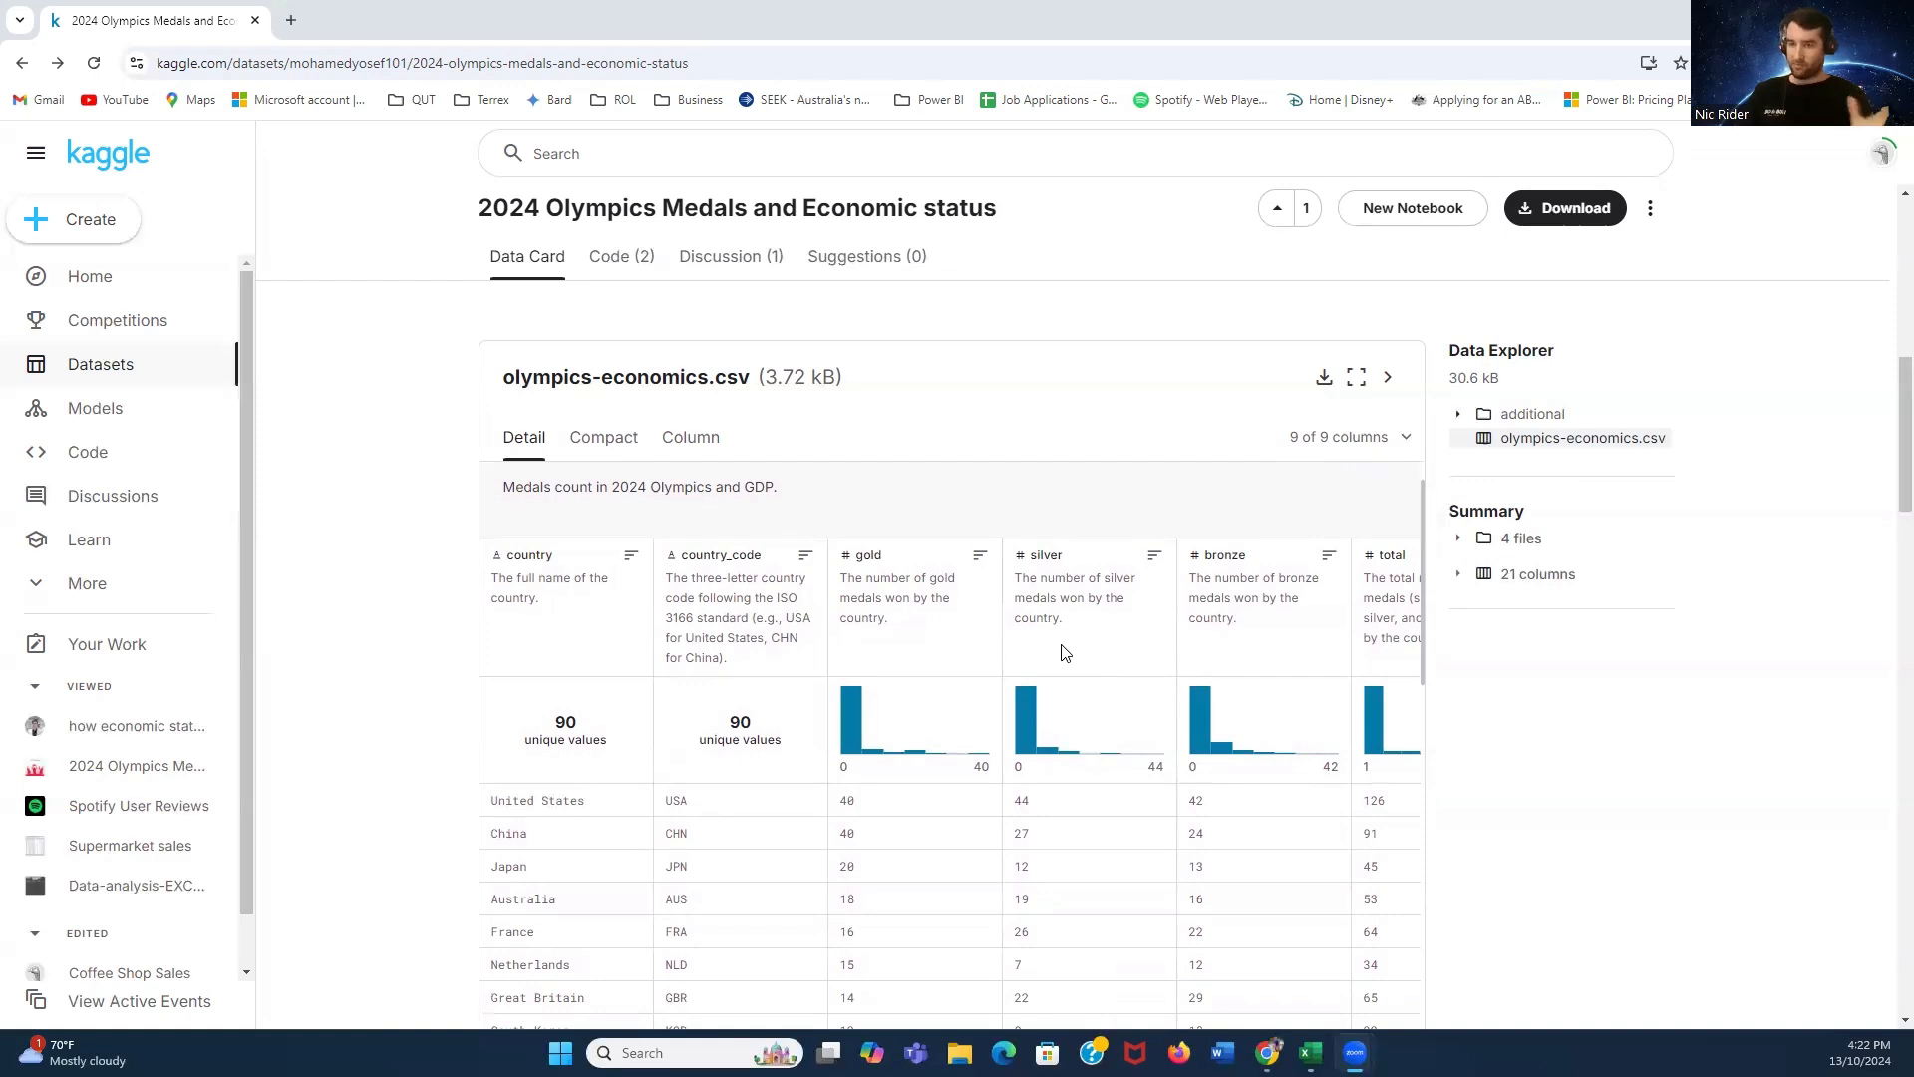
click(1577, 211)
click(1578, 210)
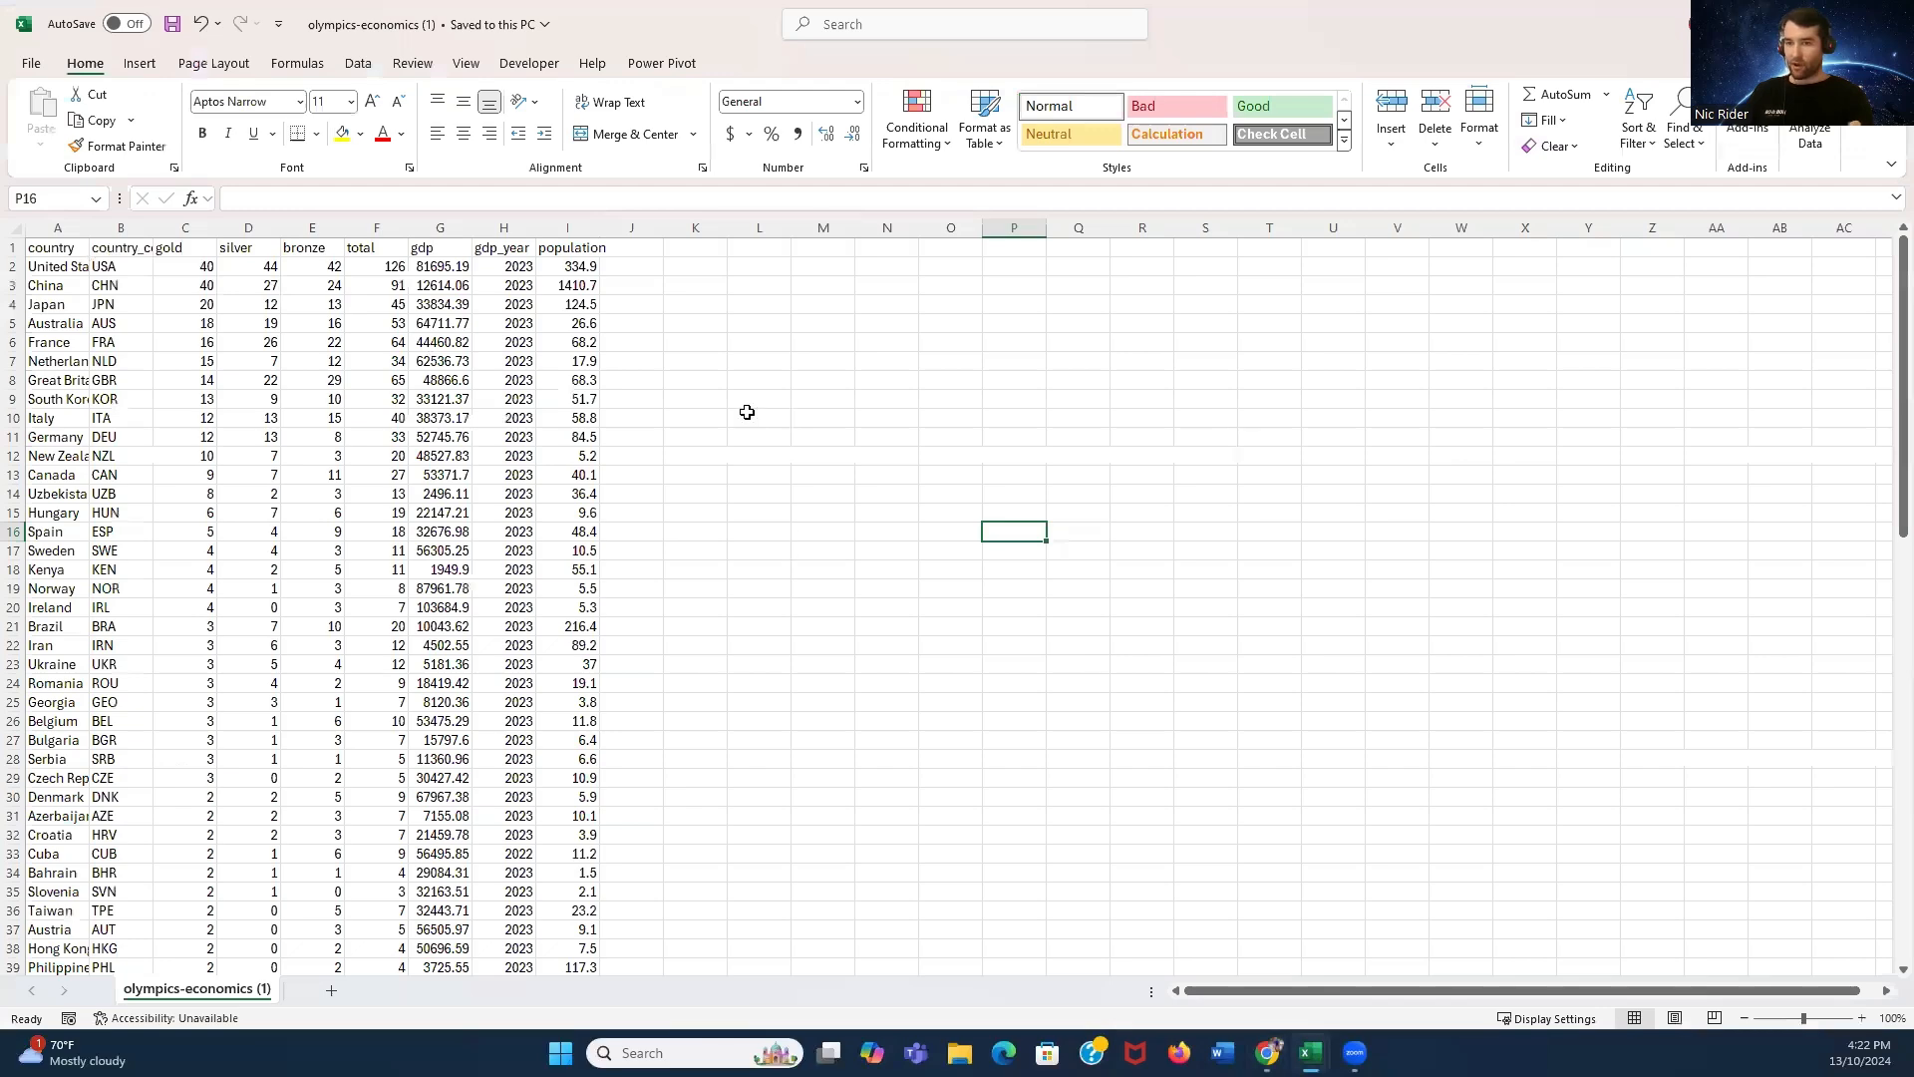
- Convert the data range A1:I91 into an Excel table with headers
key(ctrl+Home)
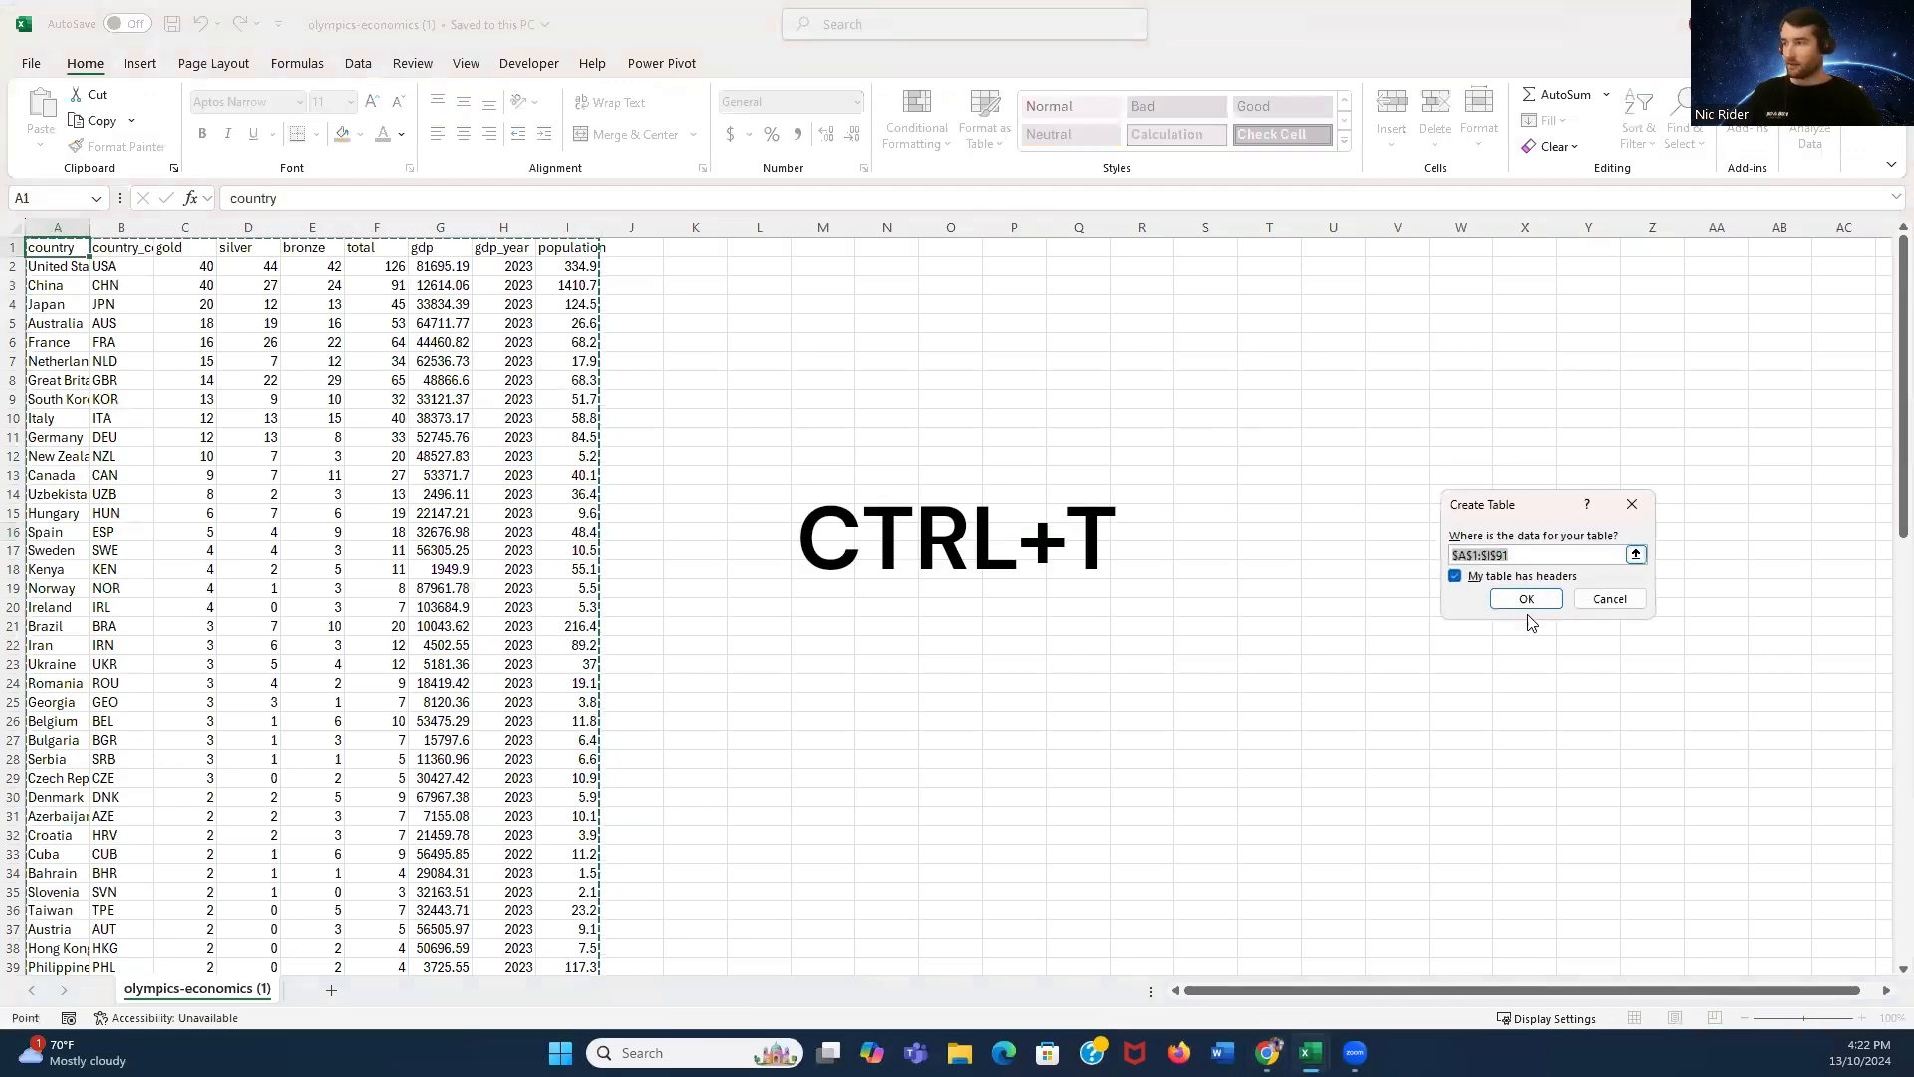
click(1526, 599)
key(Return)
click(901, 342)
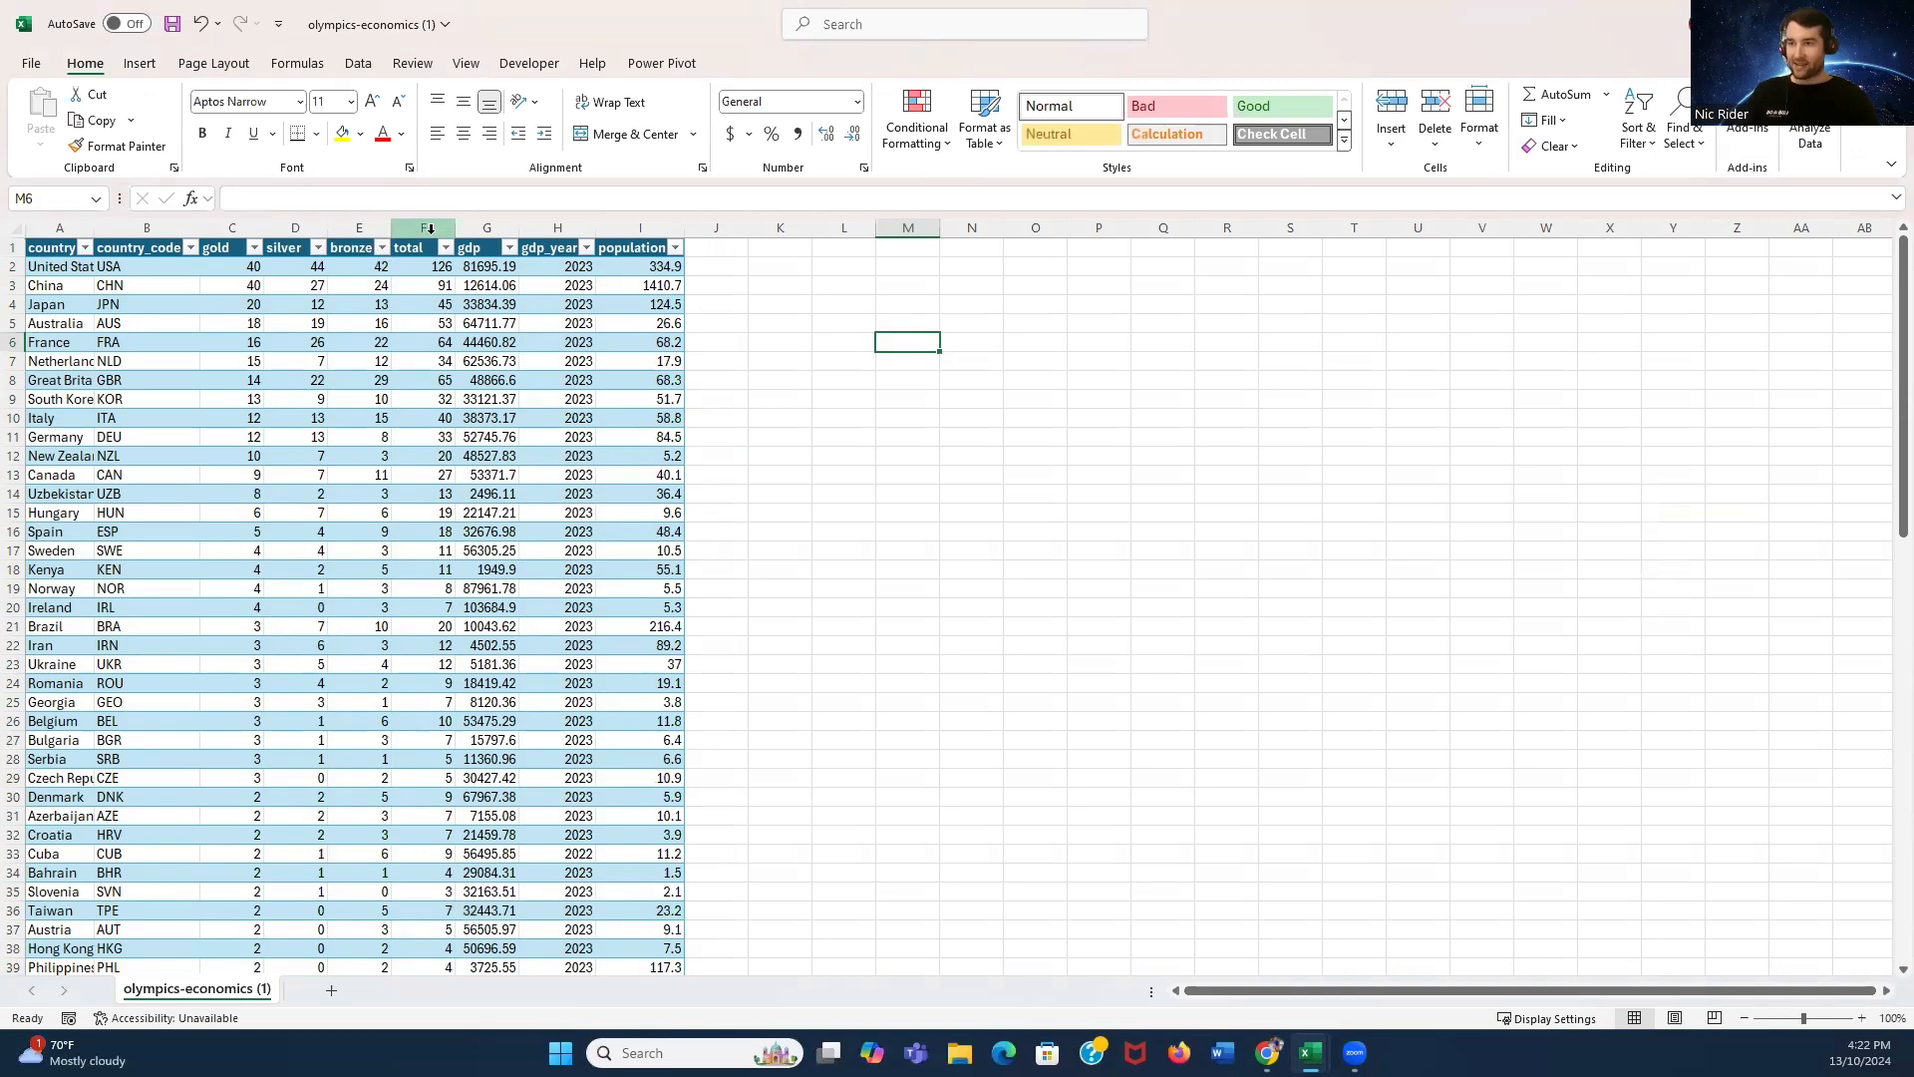
- Insert a scatter chart plotting the total and gdp columns
click(429, 228)
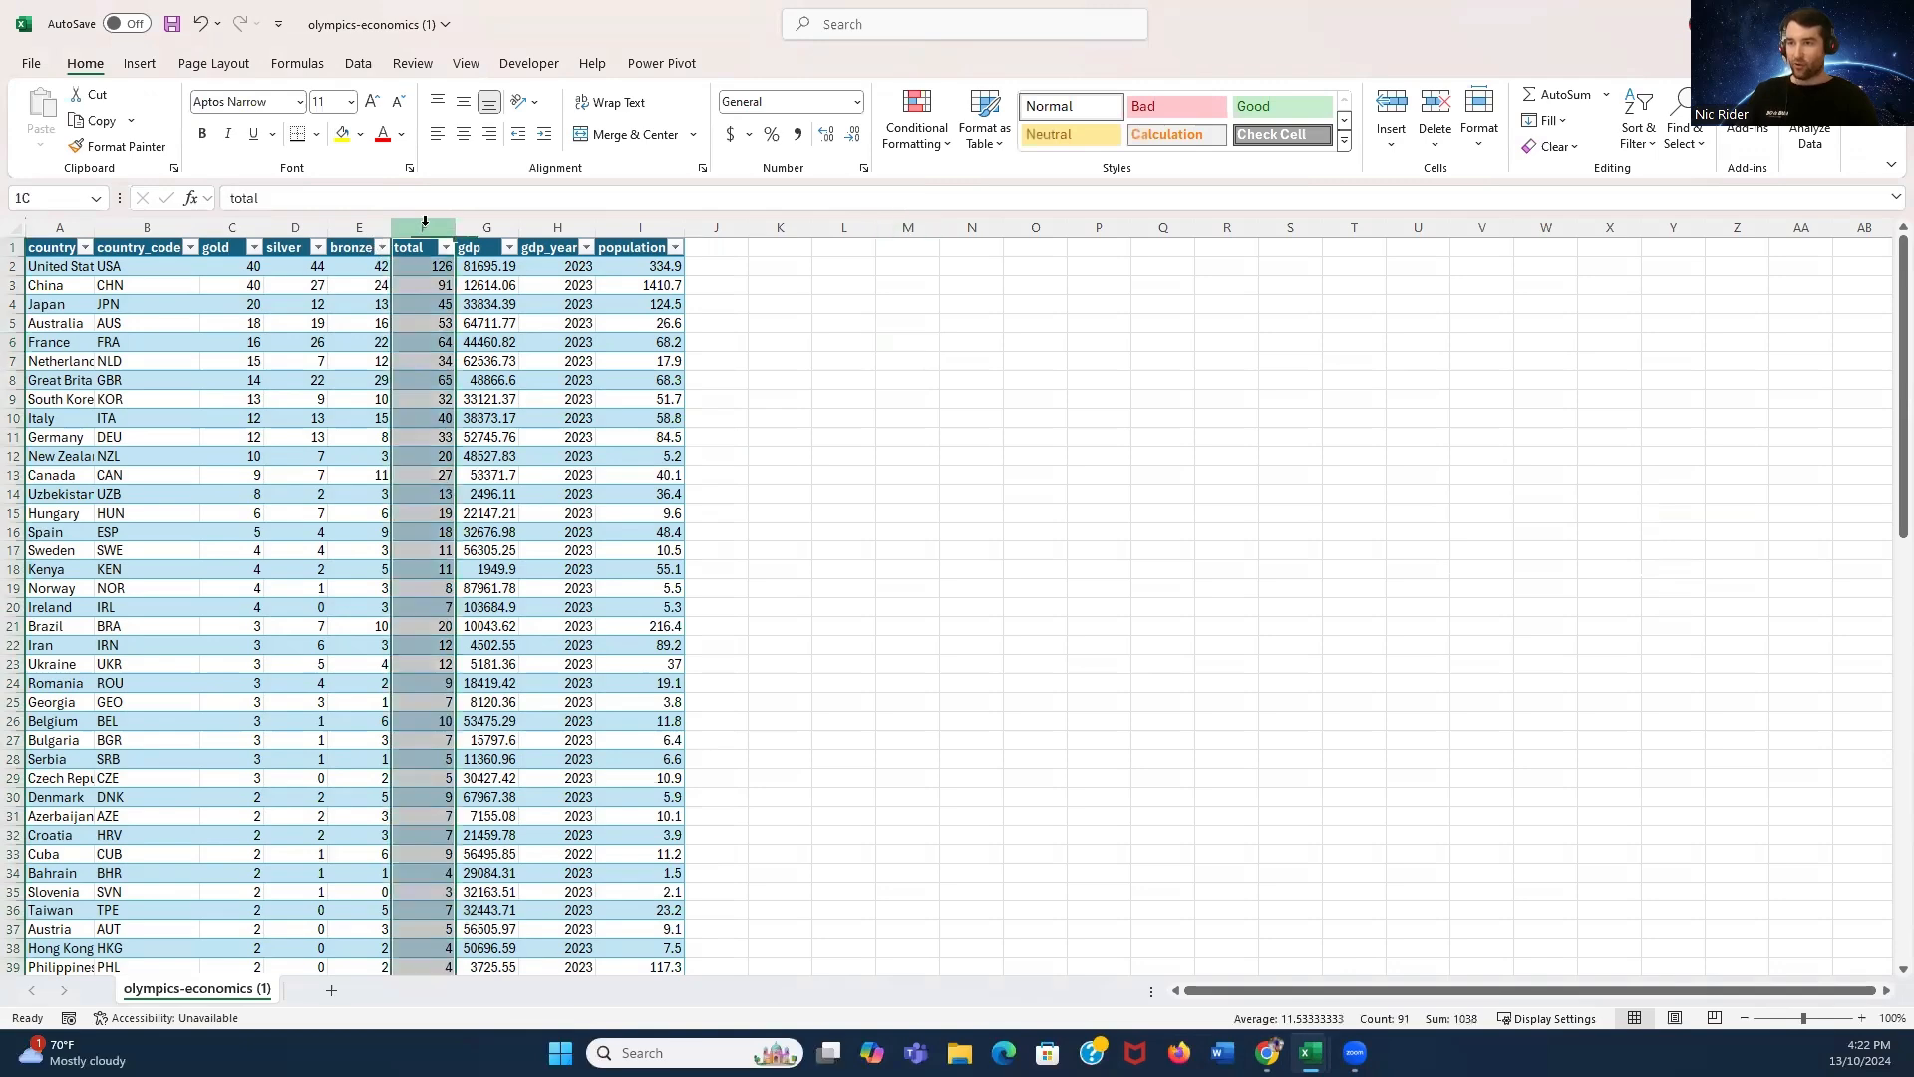
ctrl+click(488, 227)
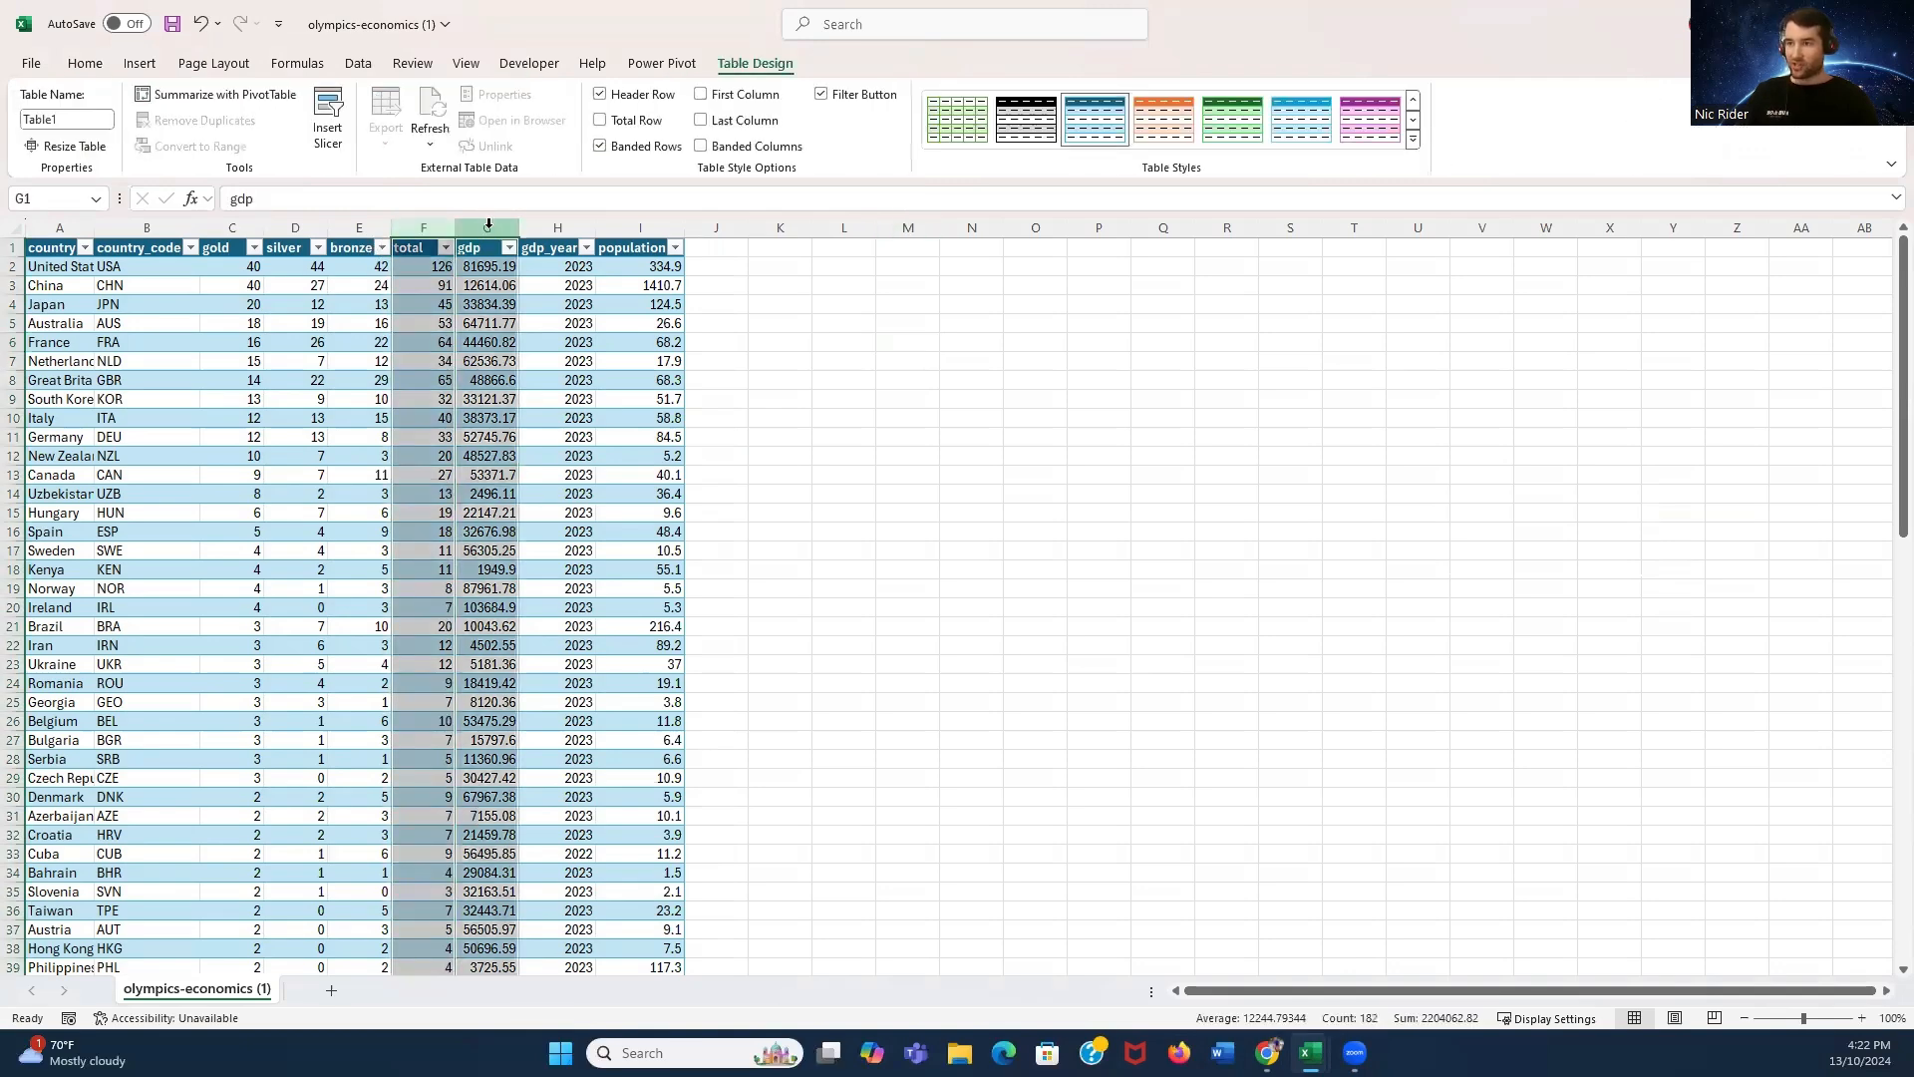
click(85, 62)
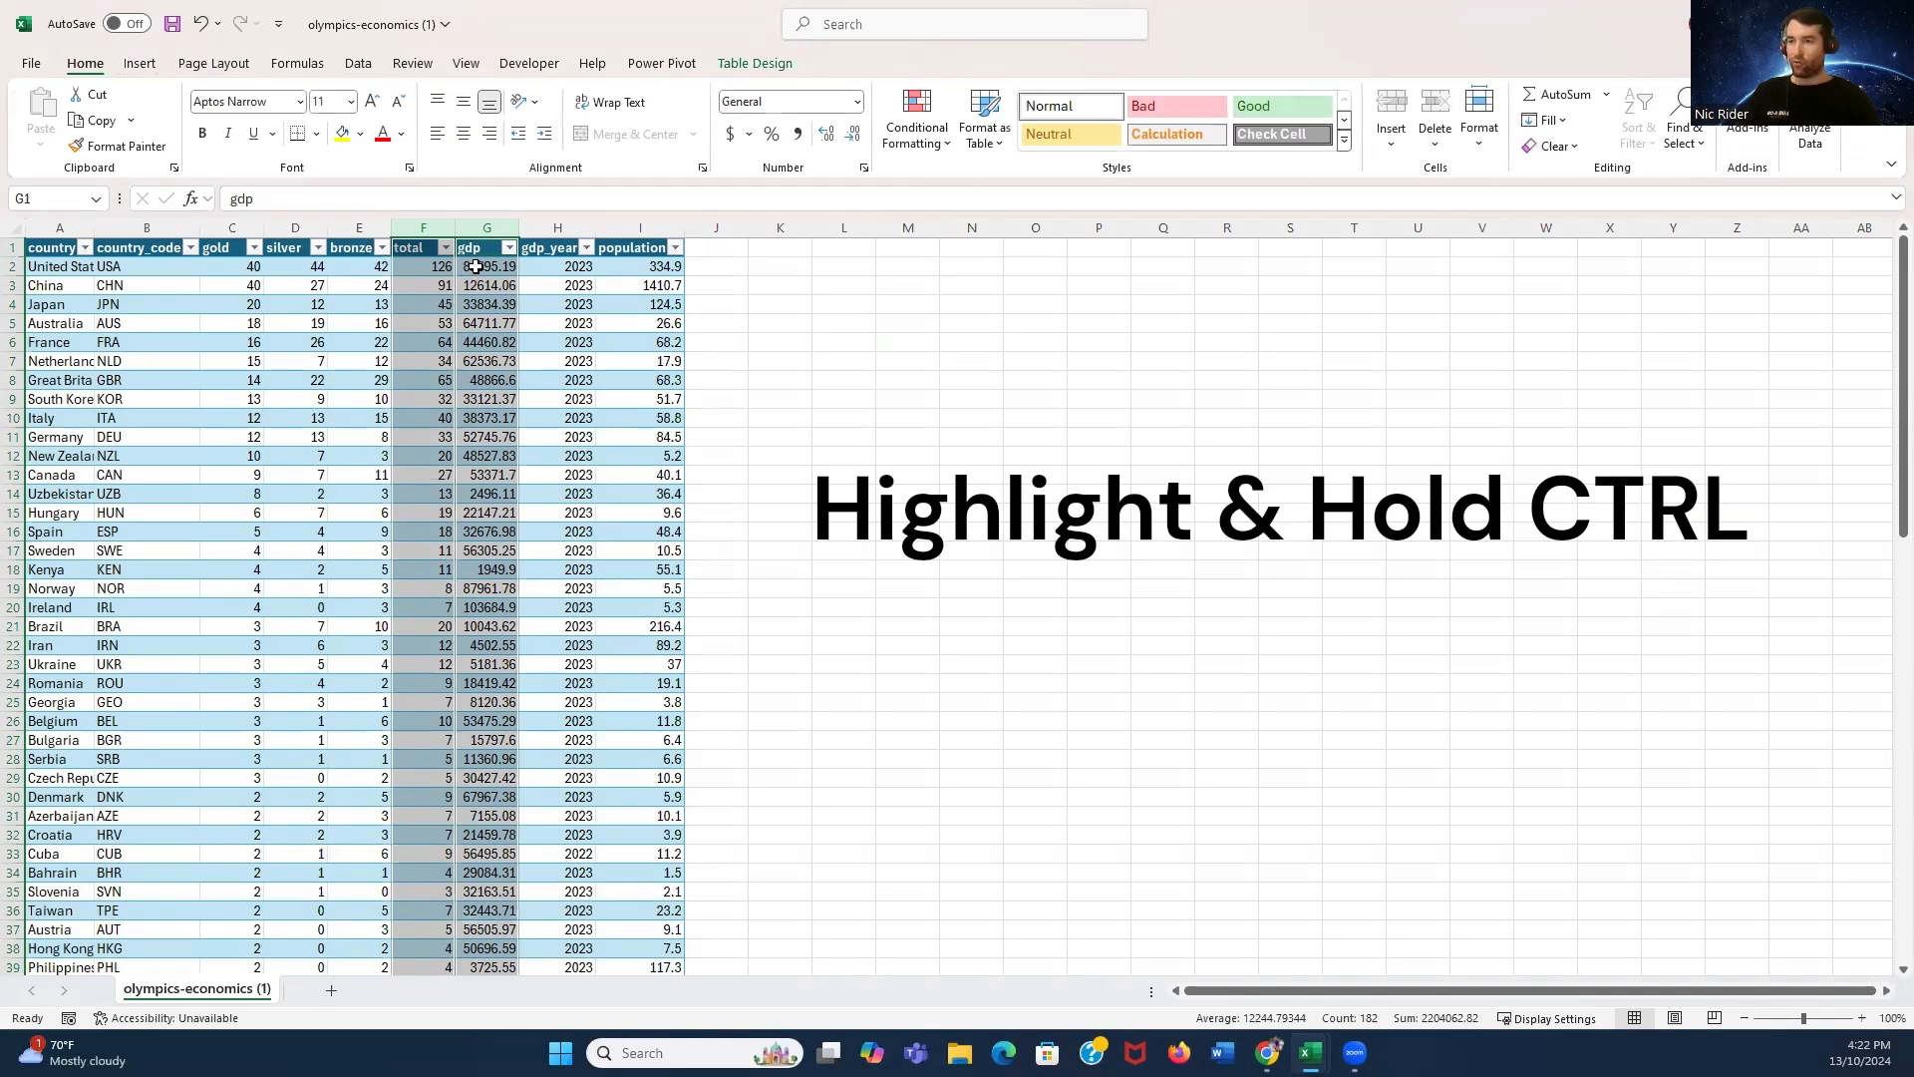
click(144, 65)
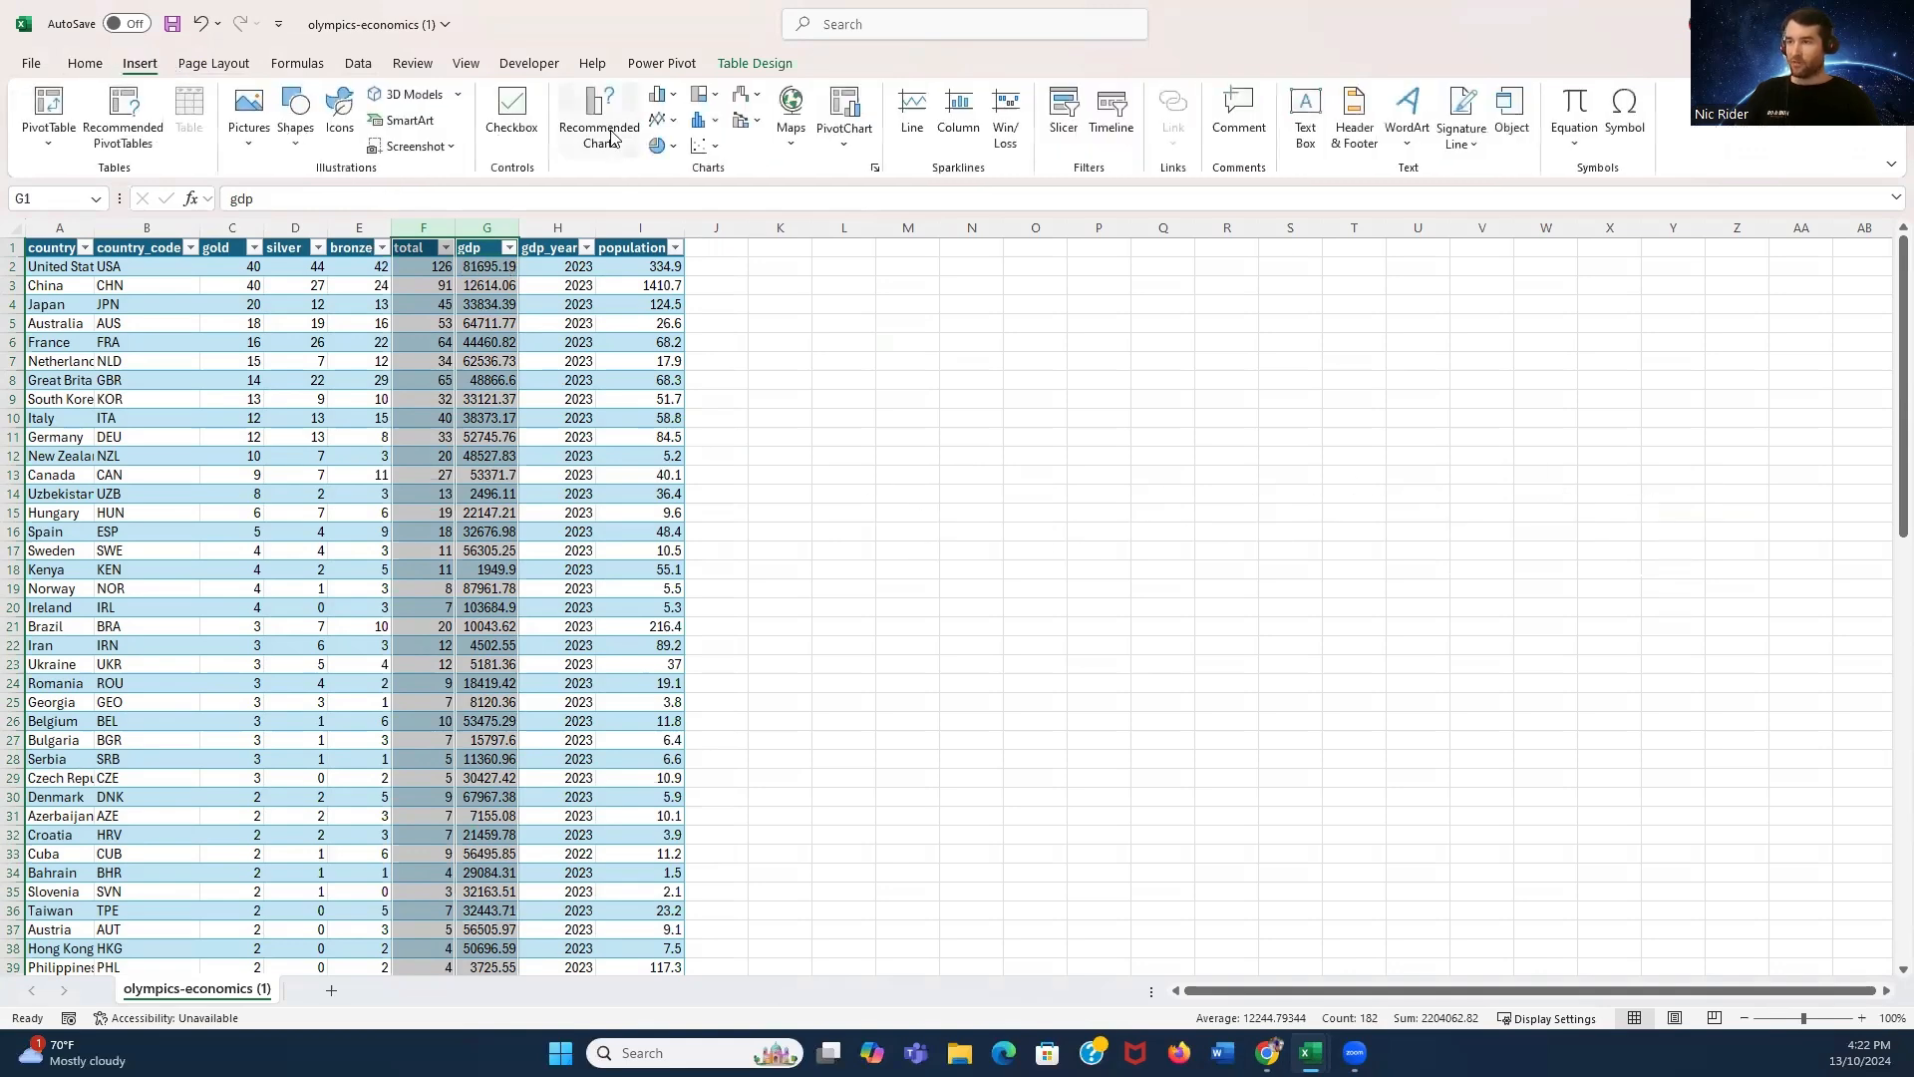
click(713, 150)
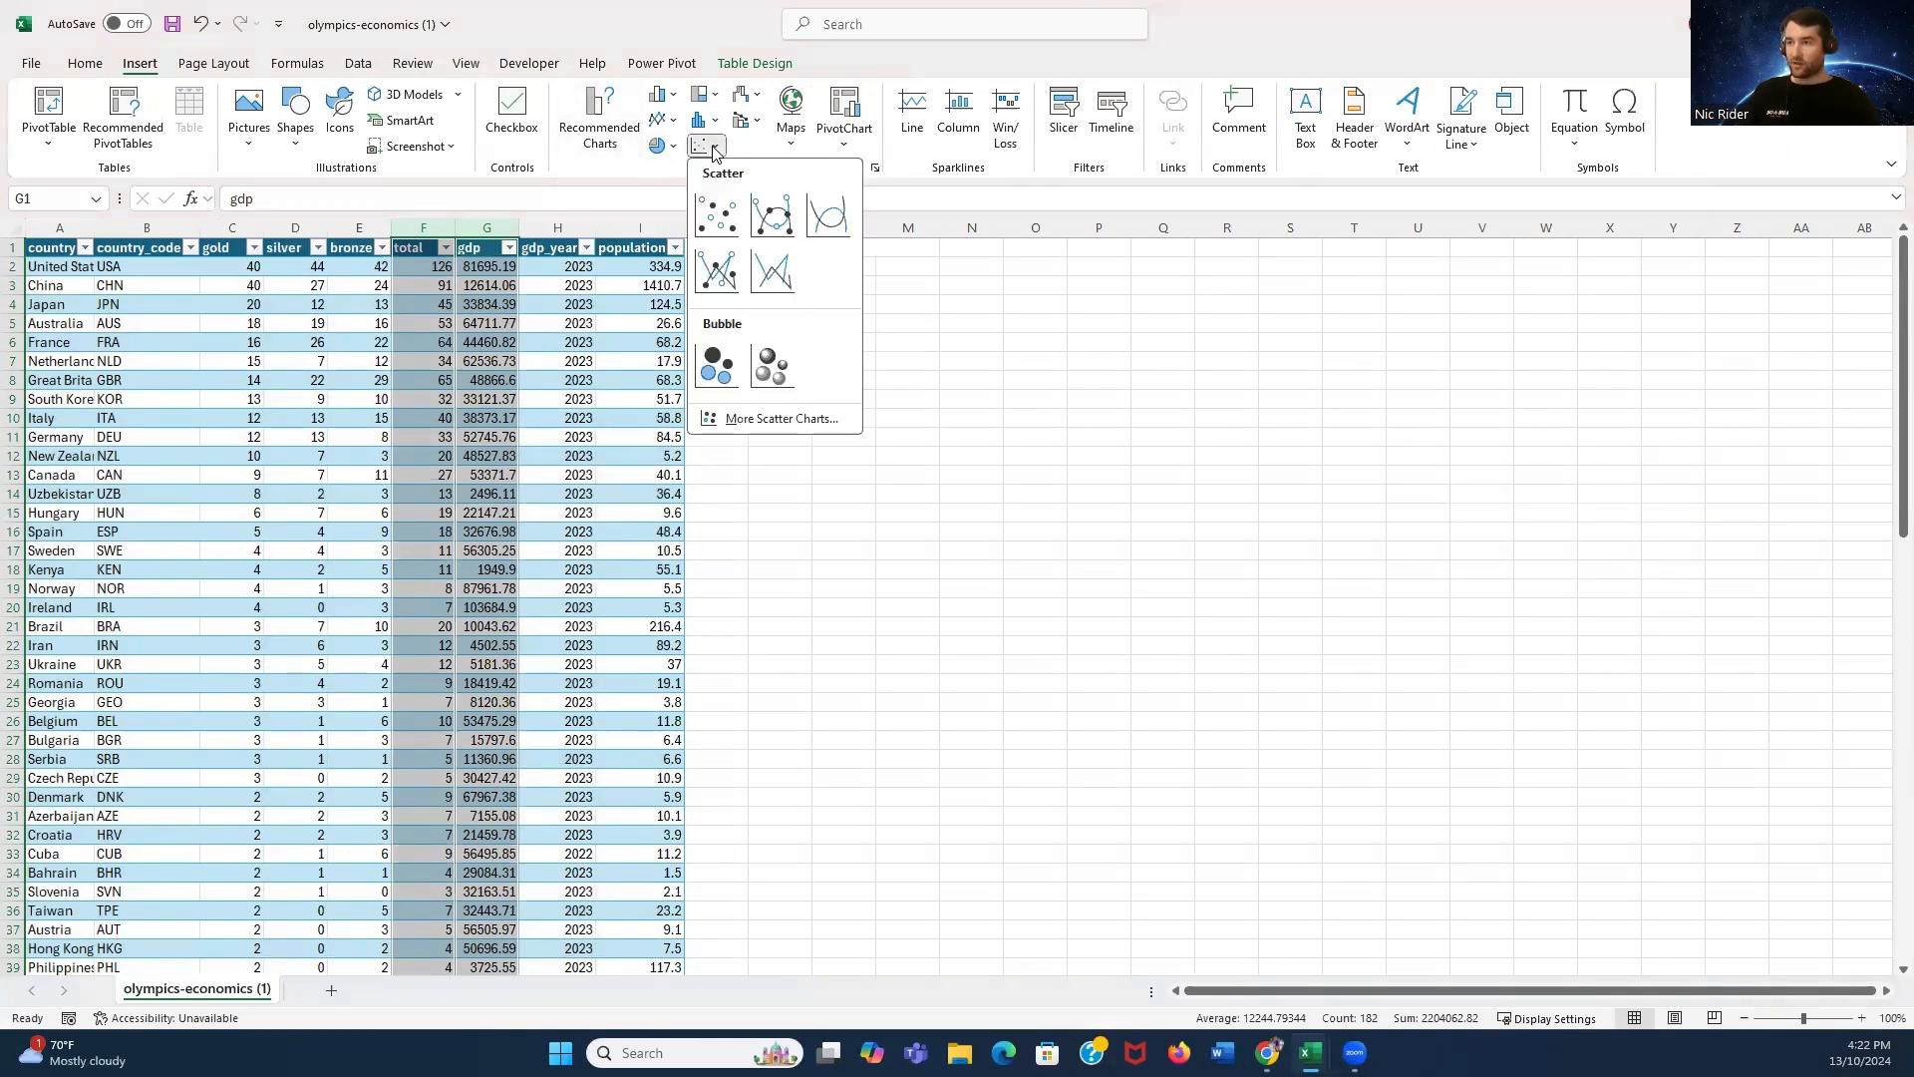
click(716, 209)
- Move the scatter chart beside the table and enlarge it
drag(877, 473, 868, 286)
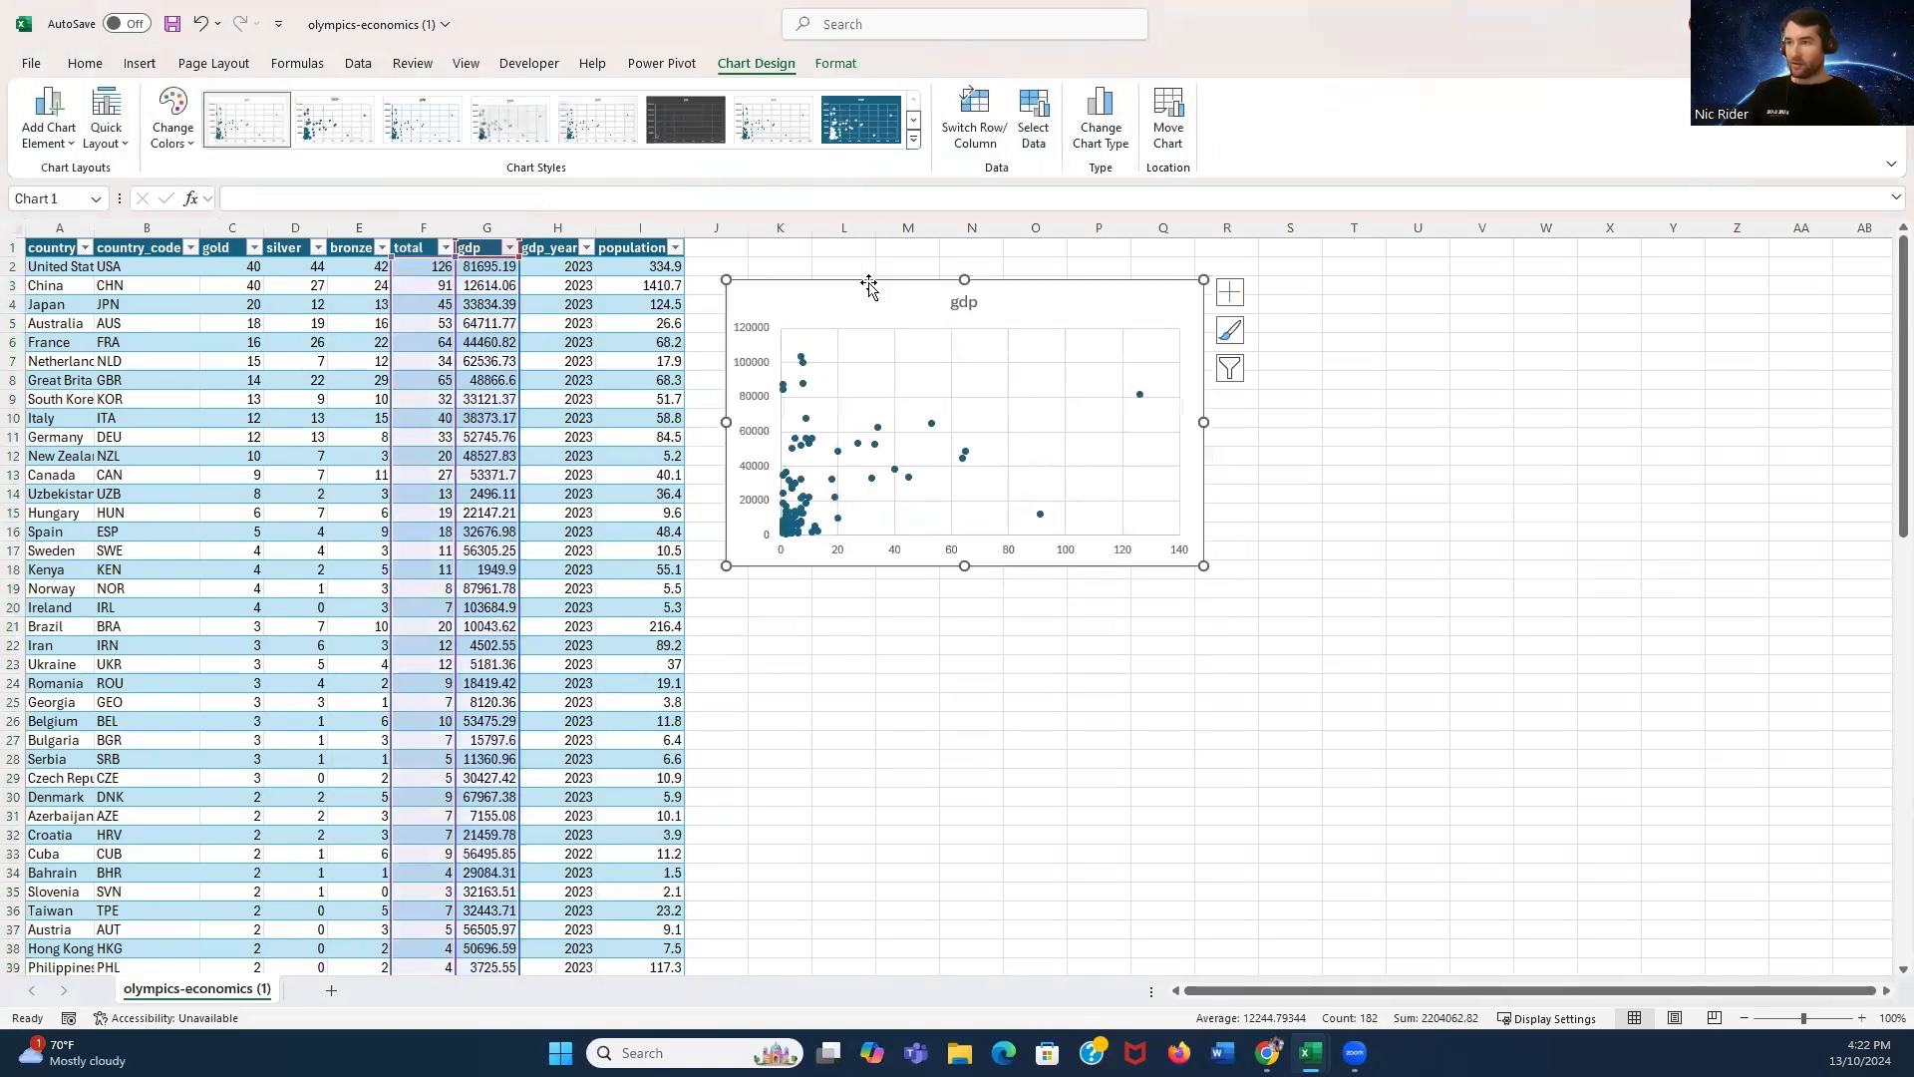
drag(1208, 568, 1320, 646)
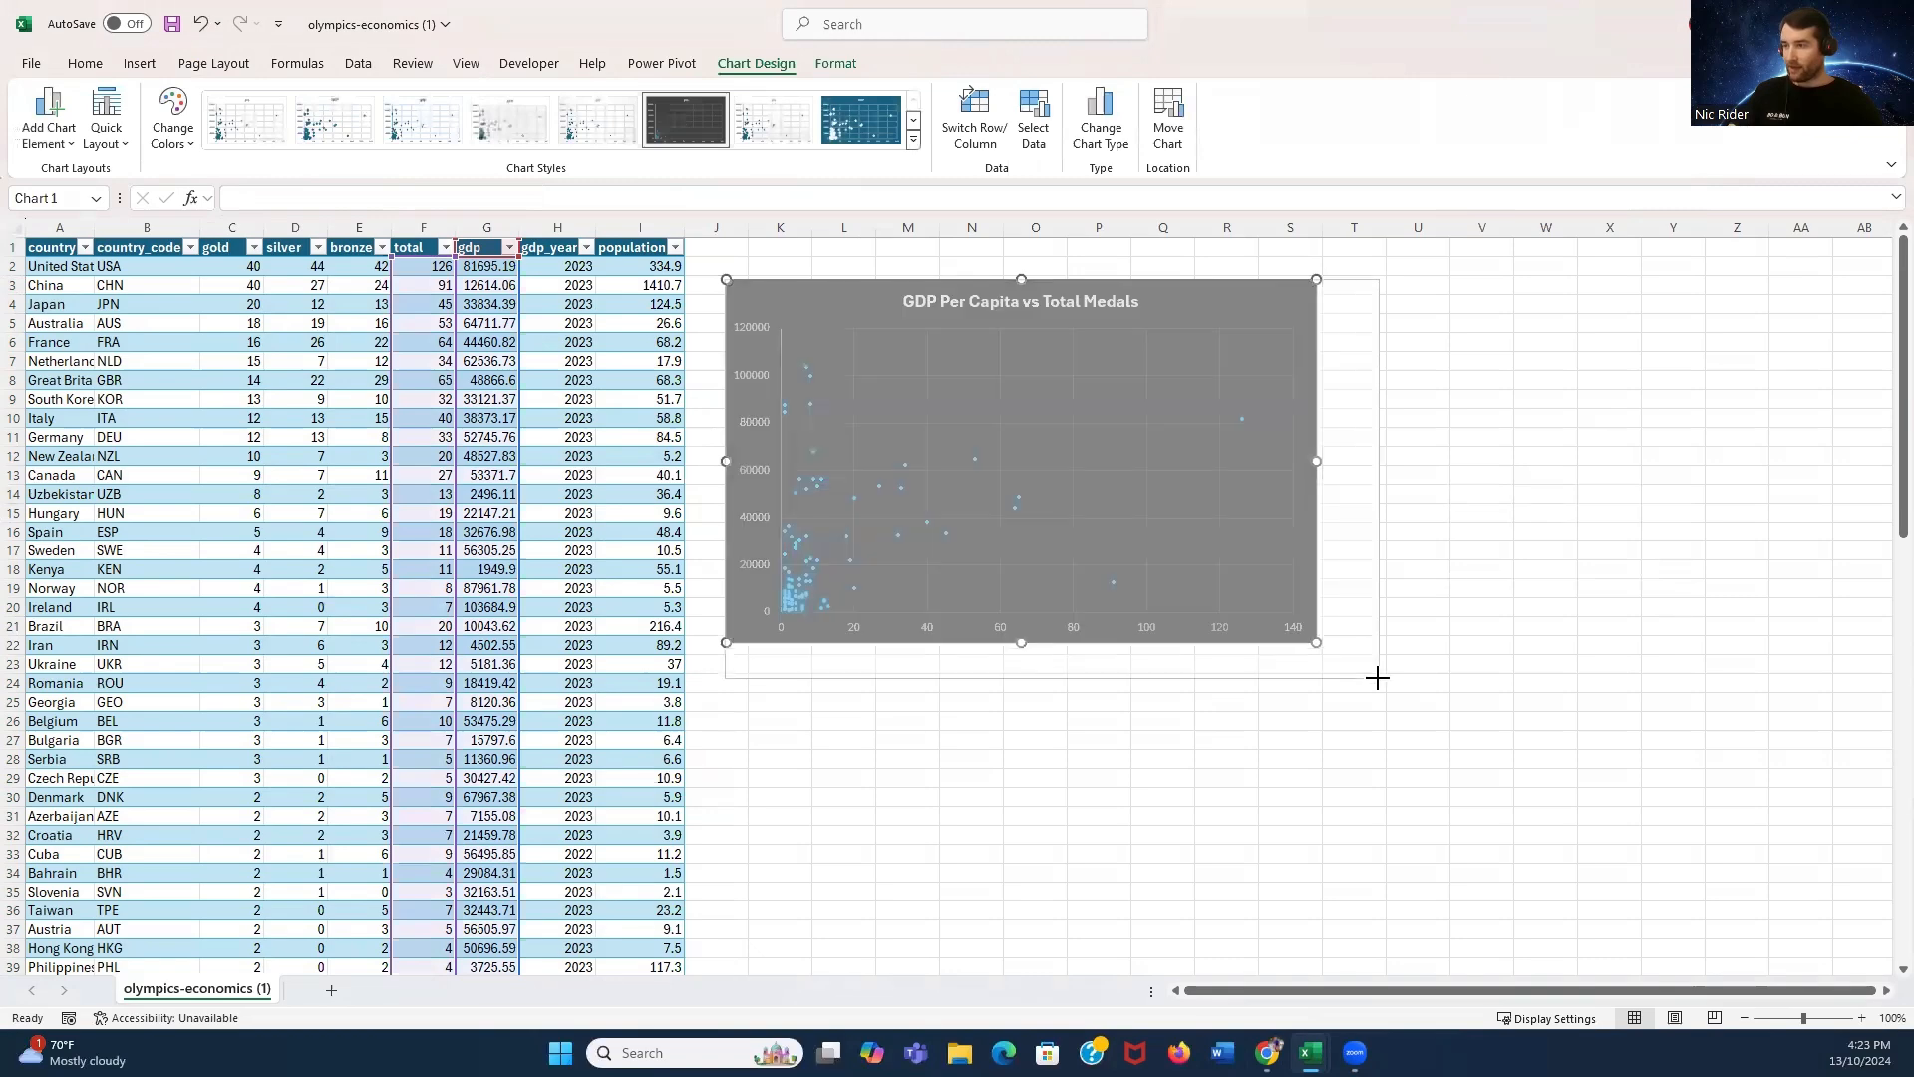
click(1545, 532)
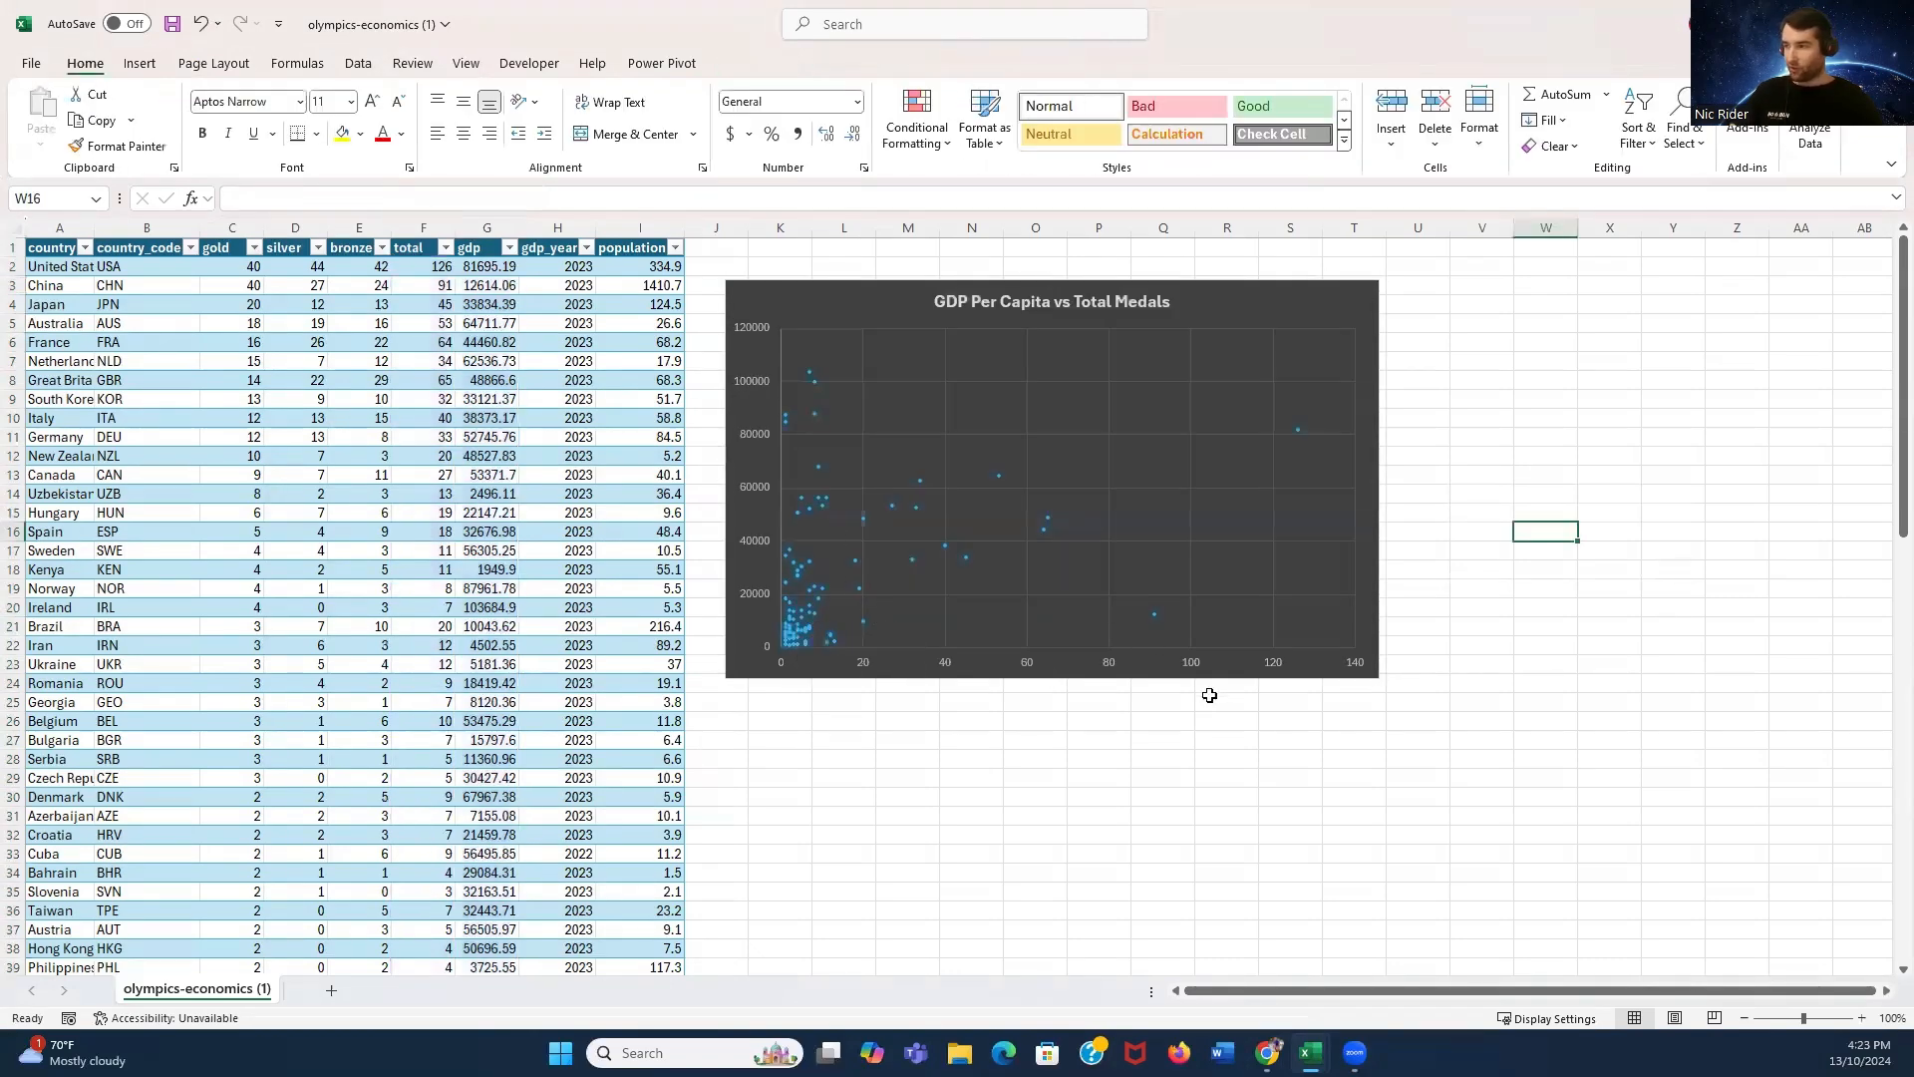
- Add a linear trendline to the scatter chart and display its R-squared value on the chart
click(1262, 309)
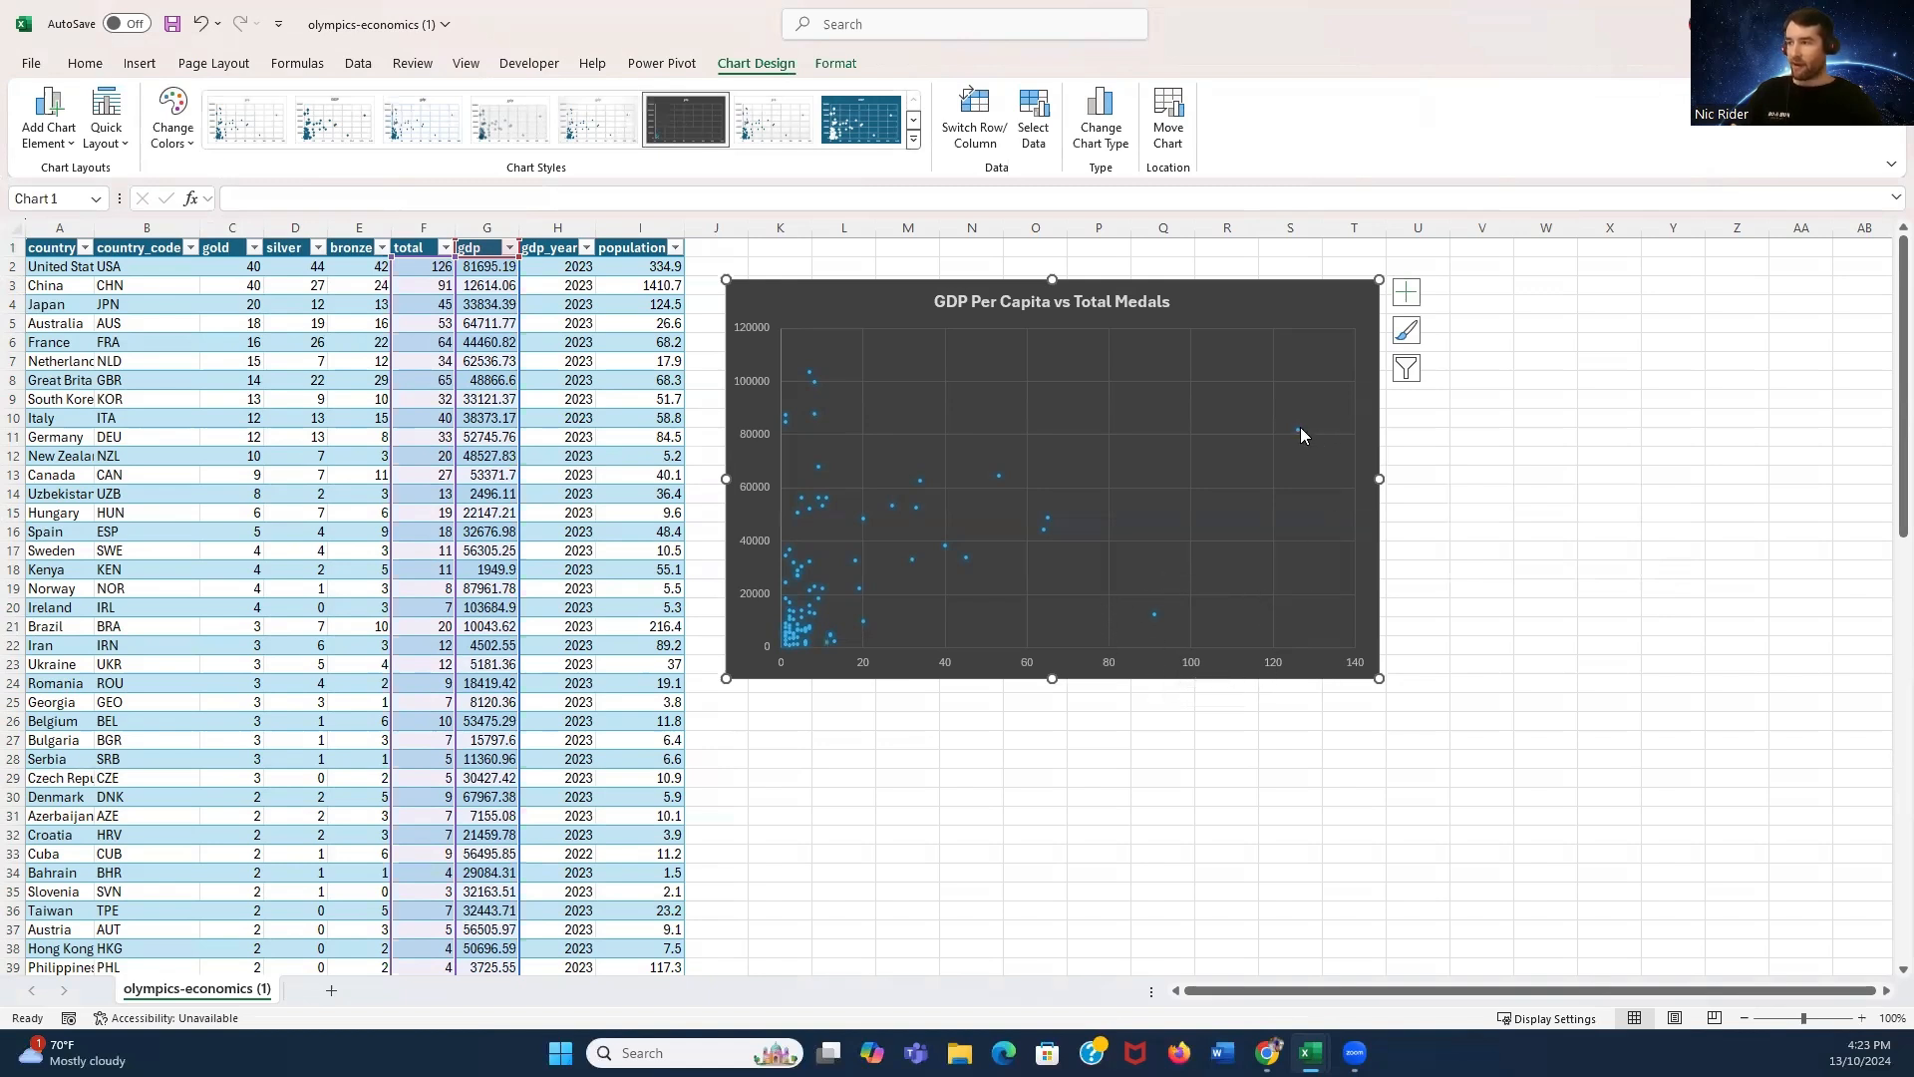
mouse_move(1300, 427)
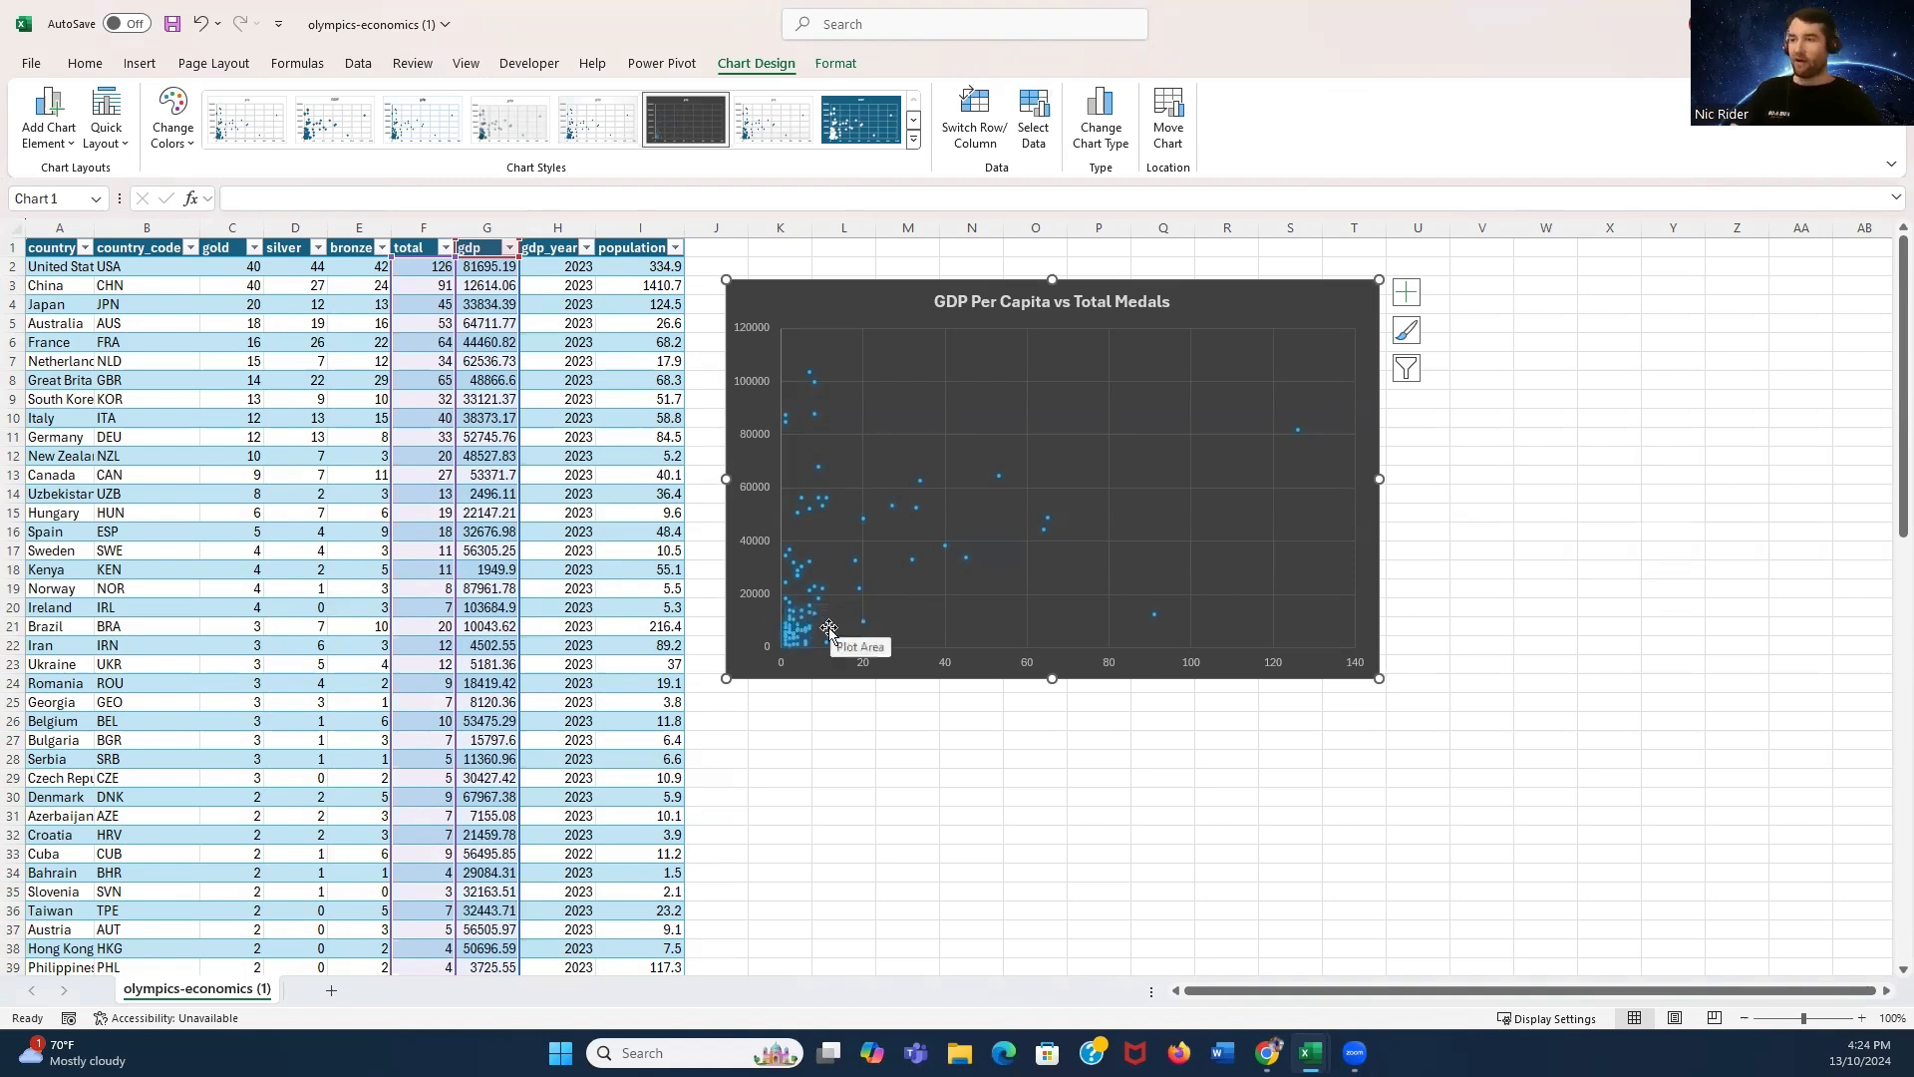
mouse_move(809, 369)
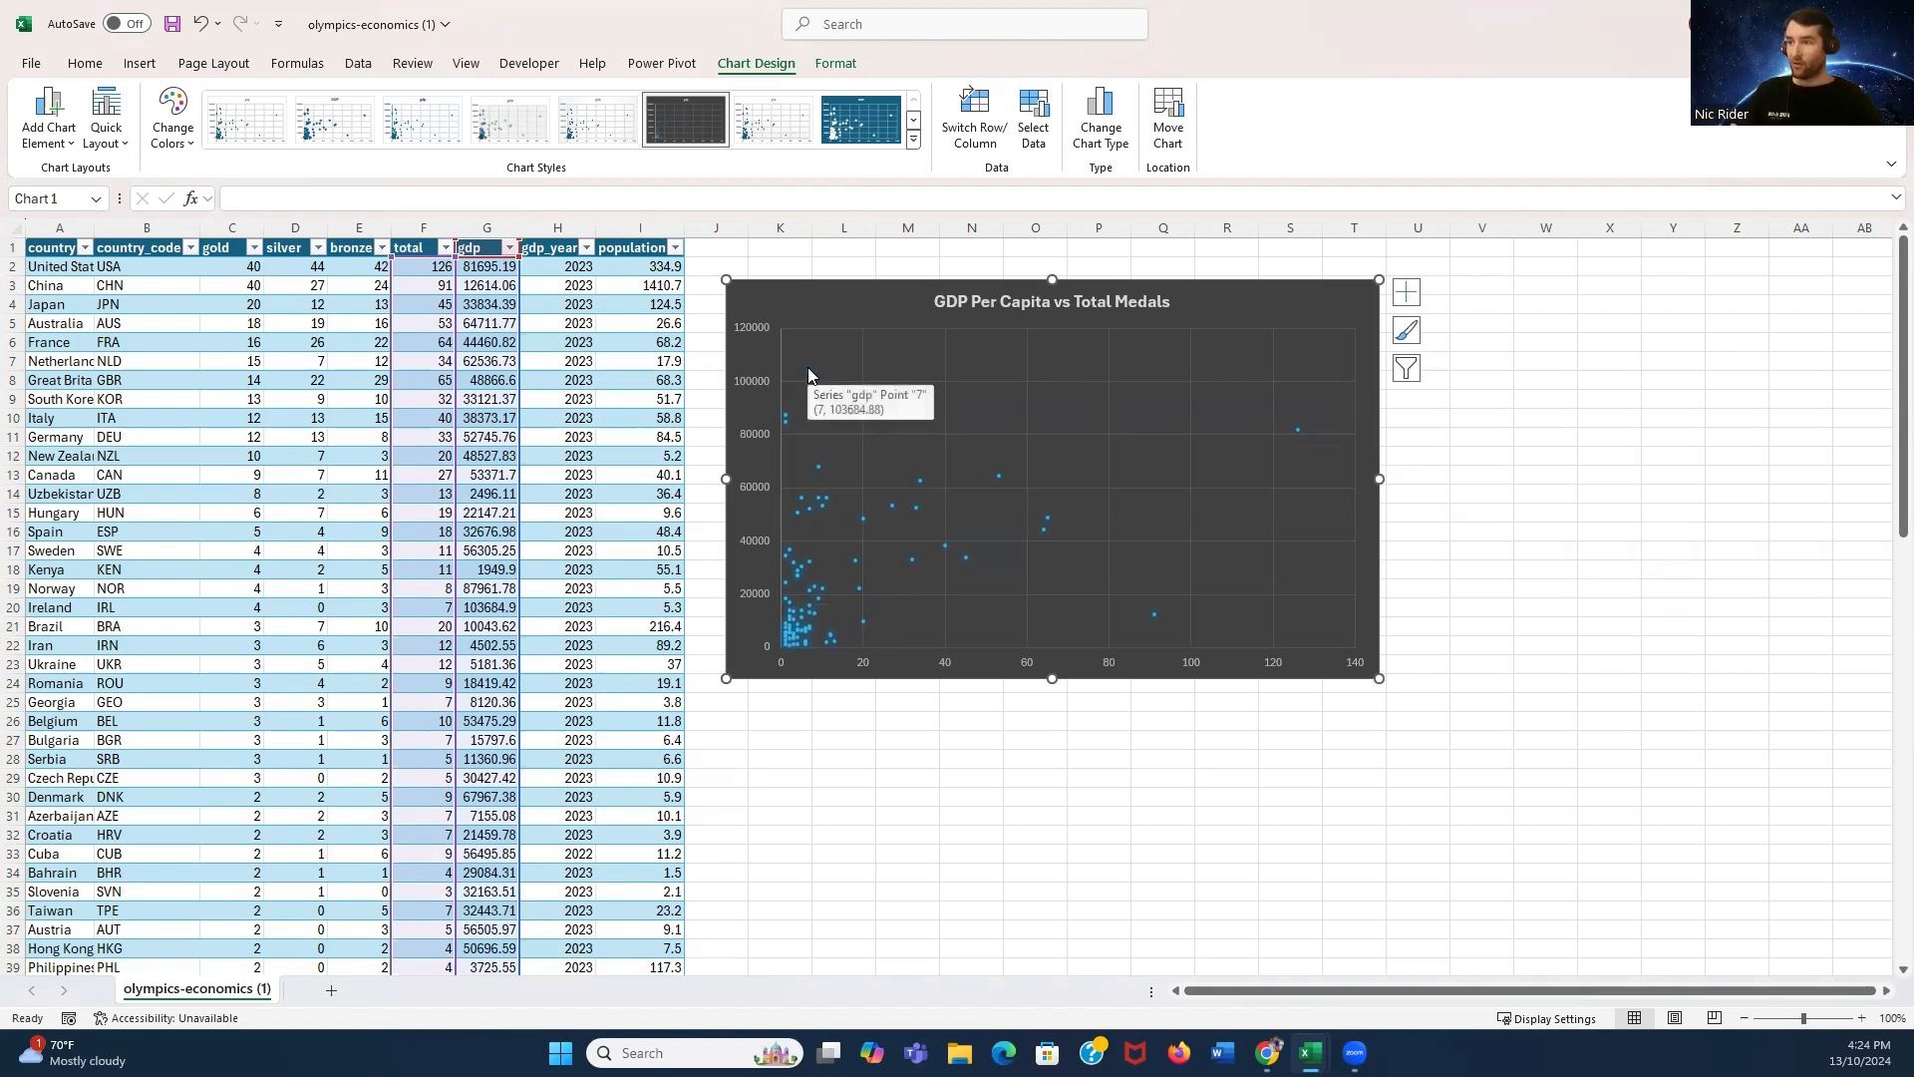
mouse_move(786, 429)
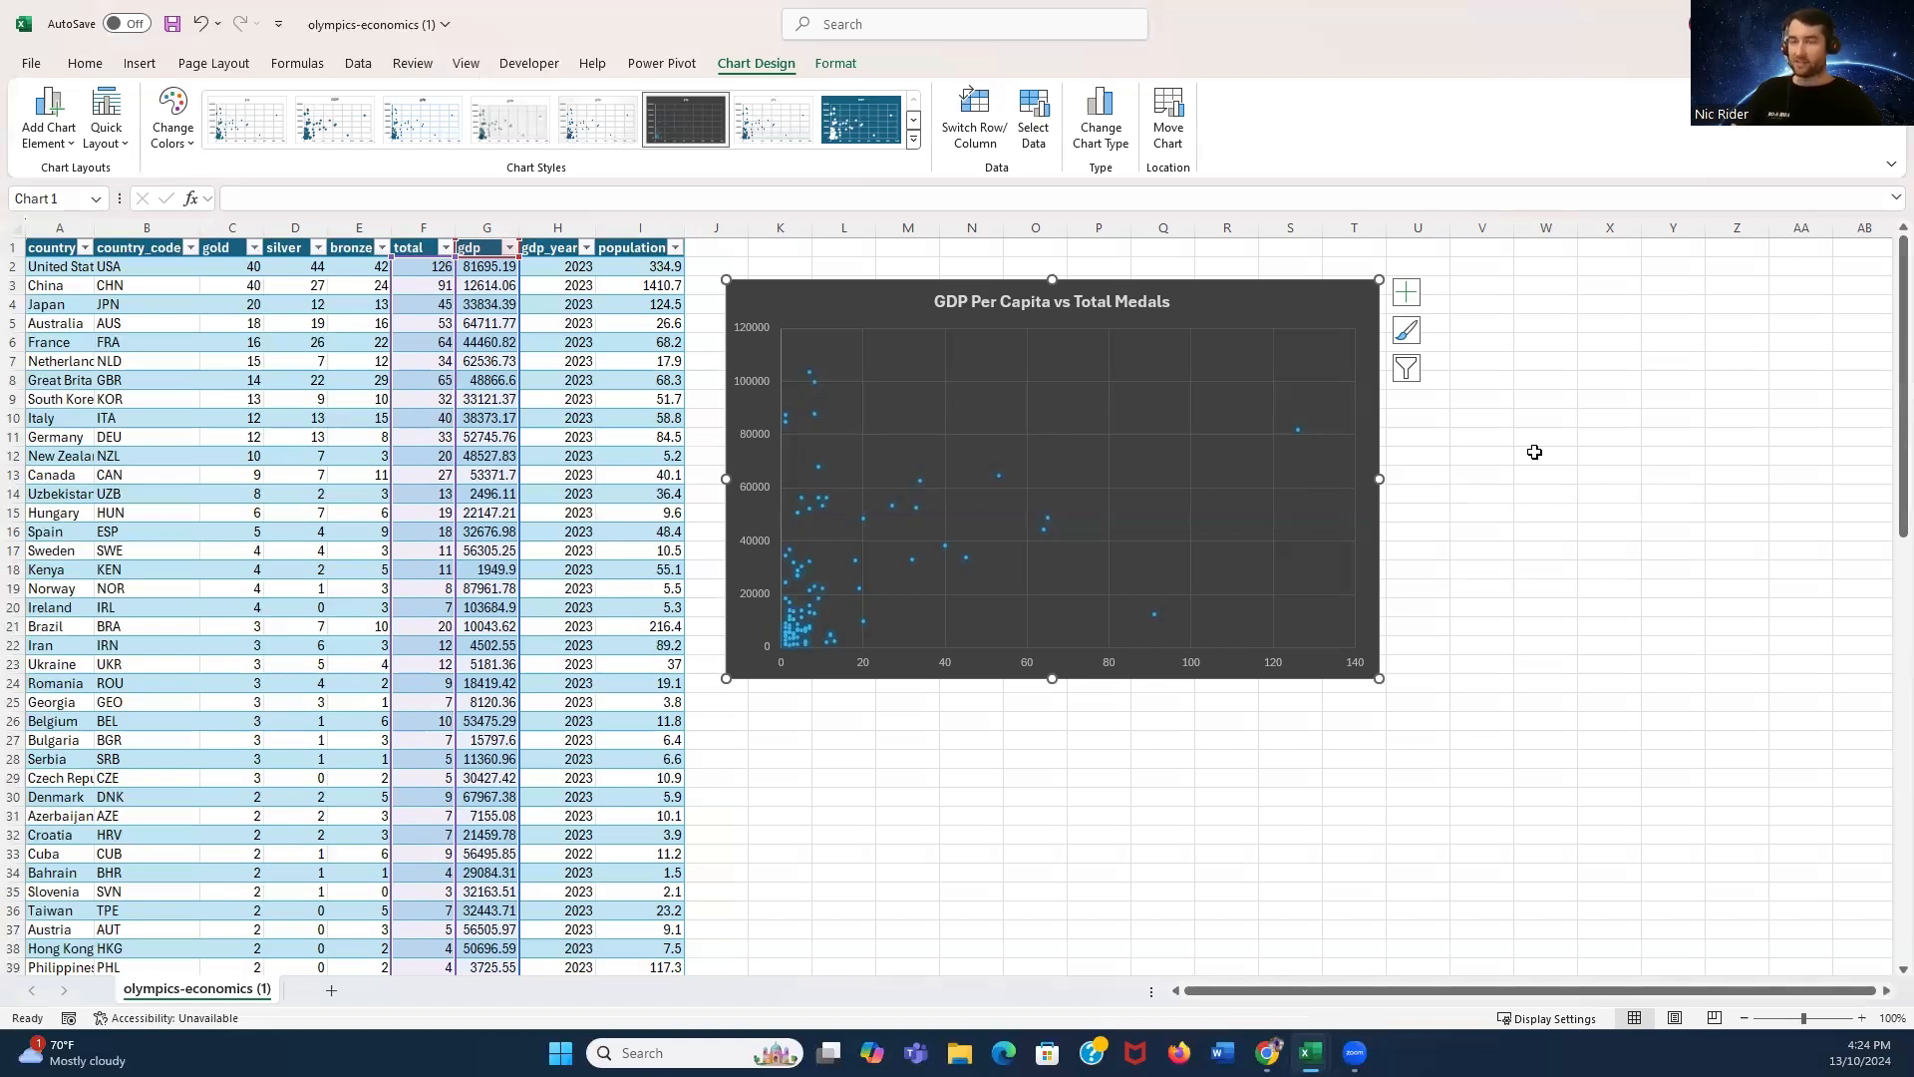
click(1406, 293)
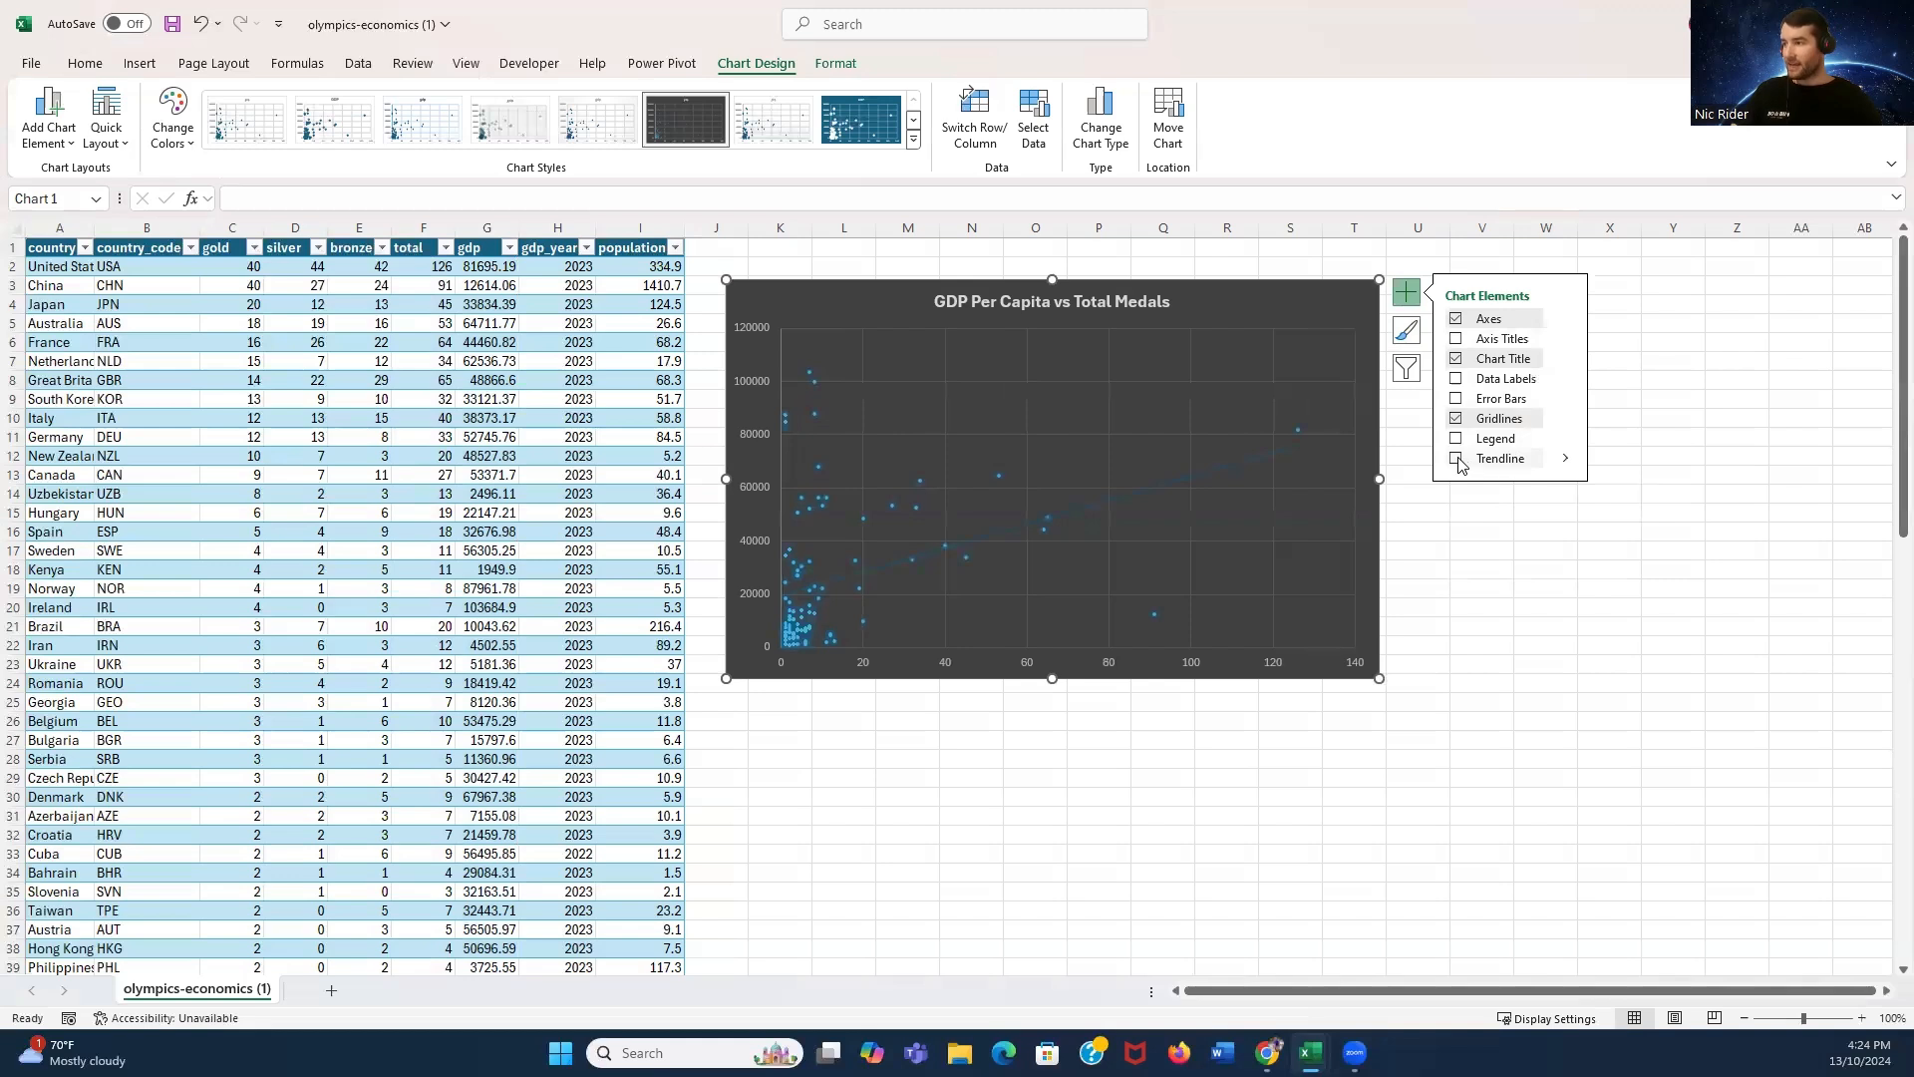
click(1565, 458)
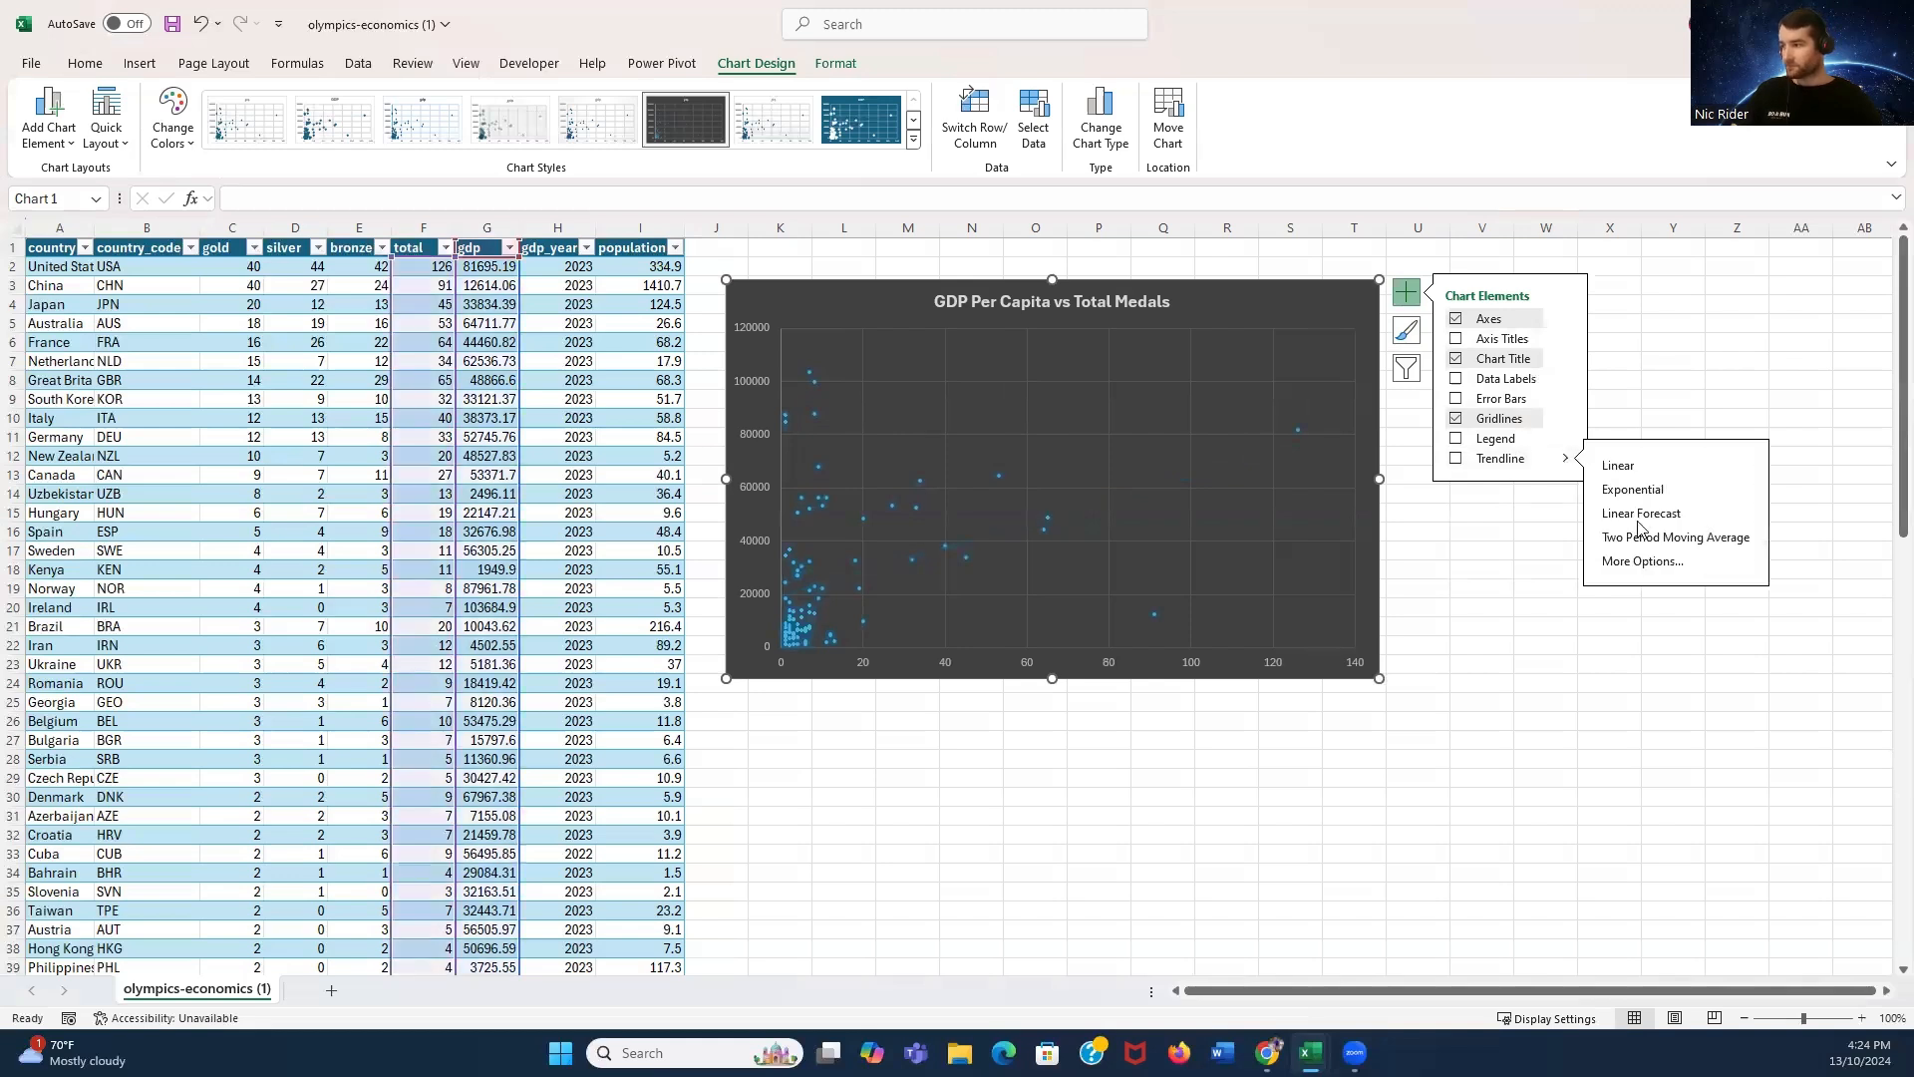
click(1644, 561)
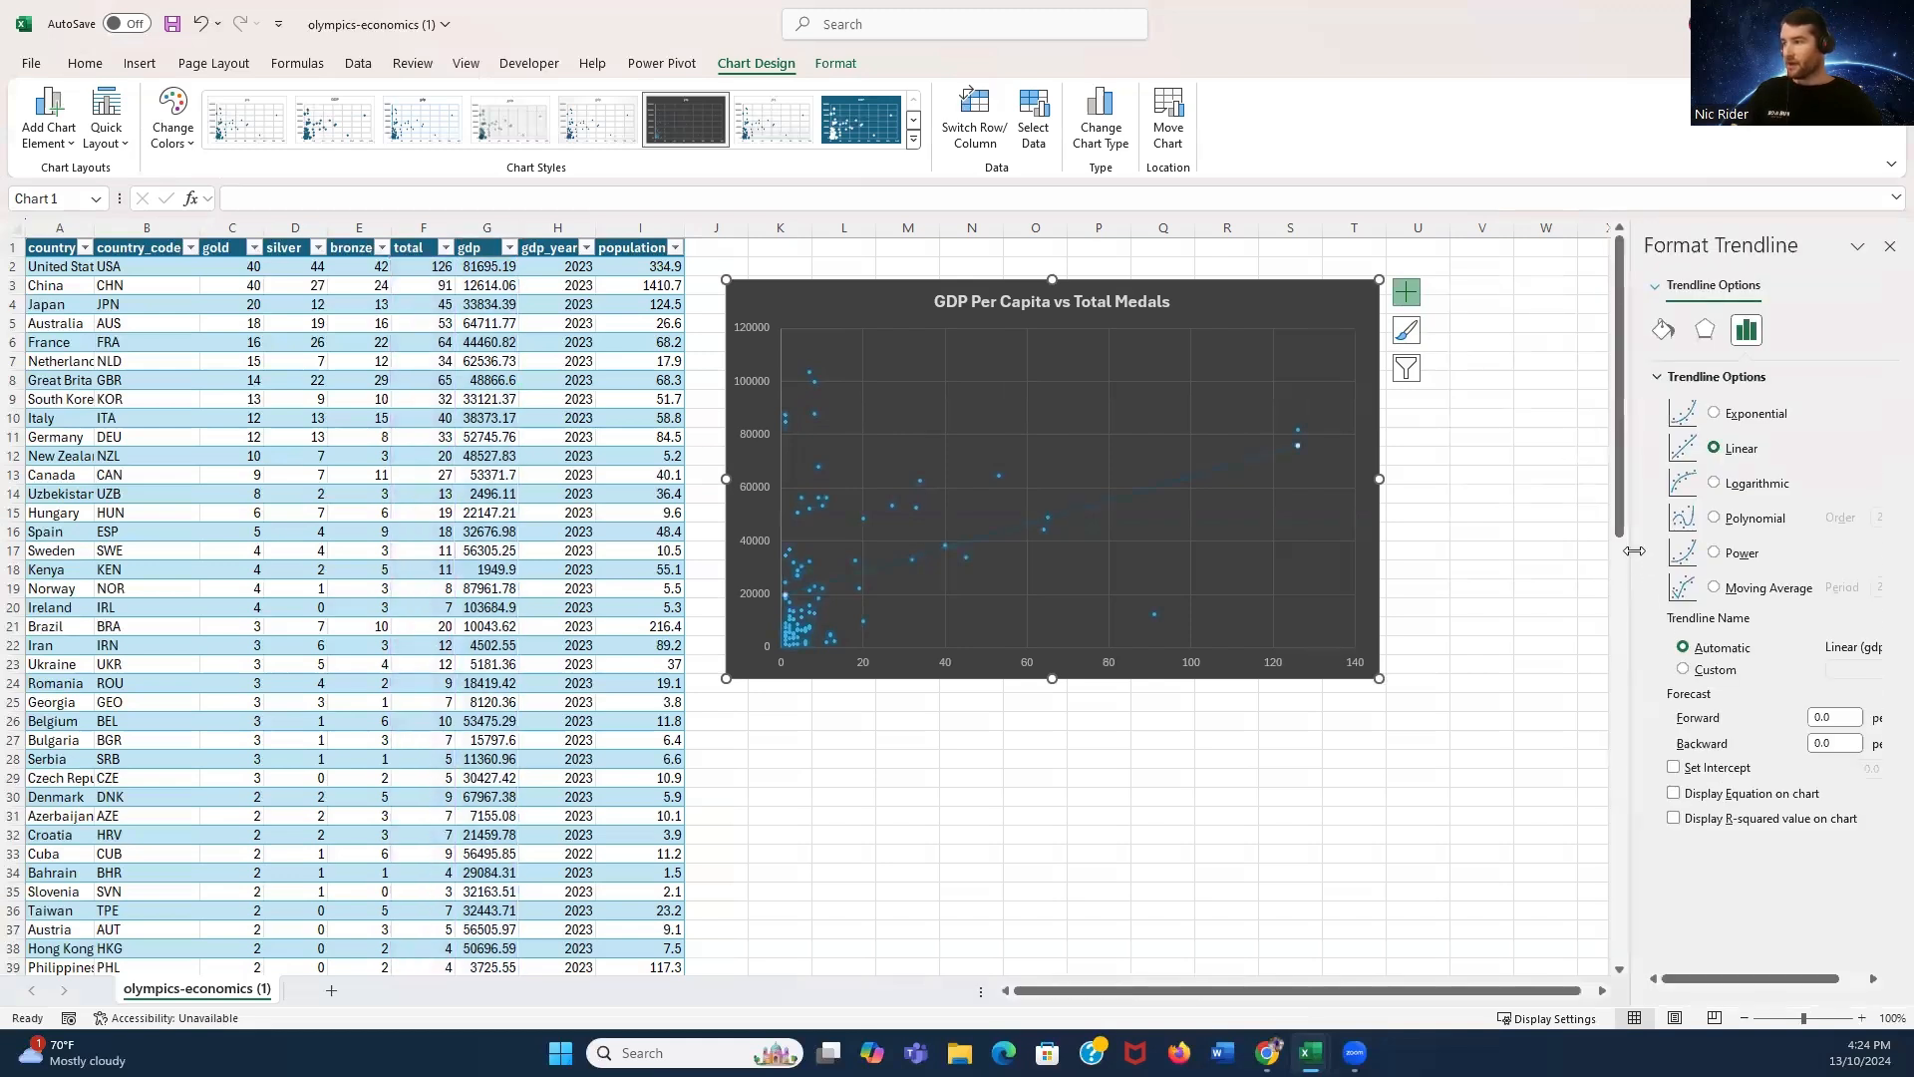
click(1674, 819)
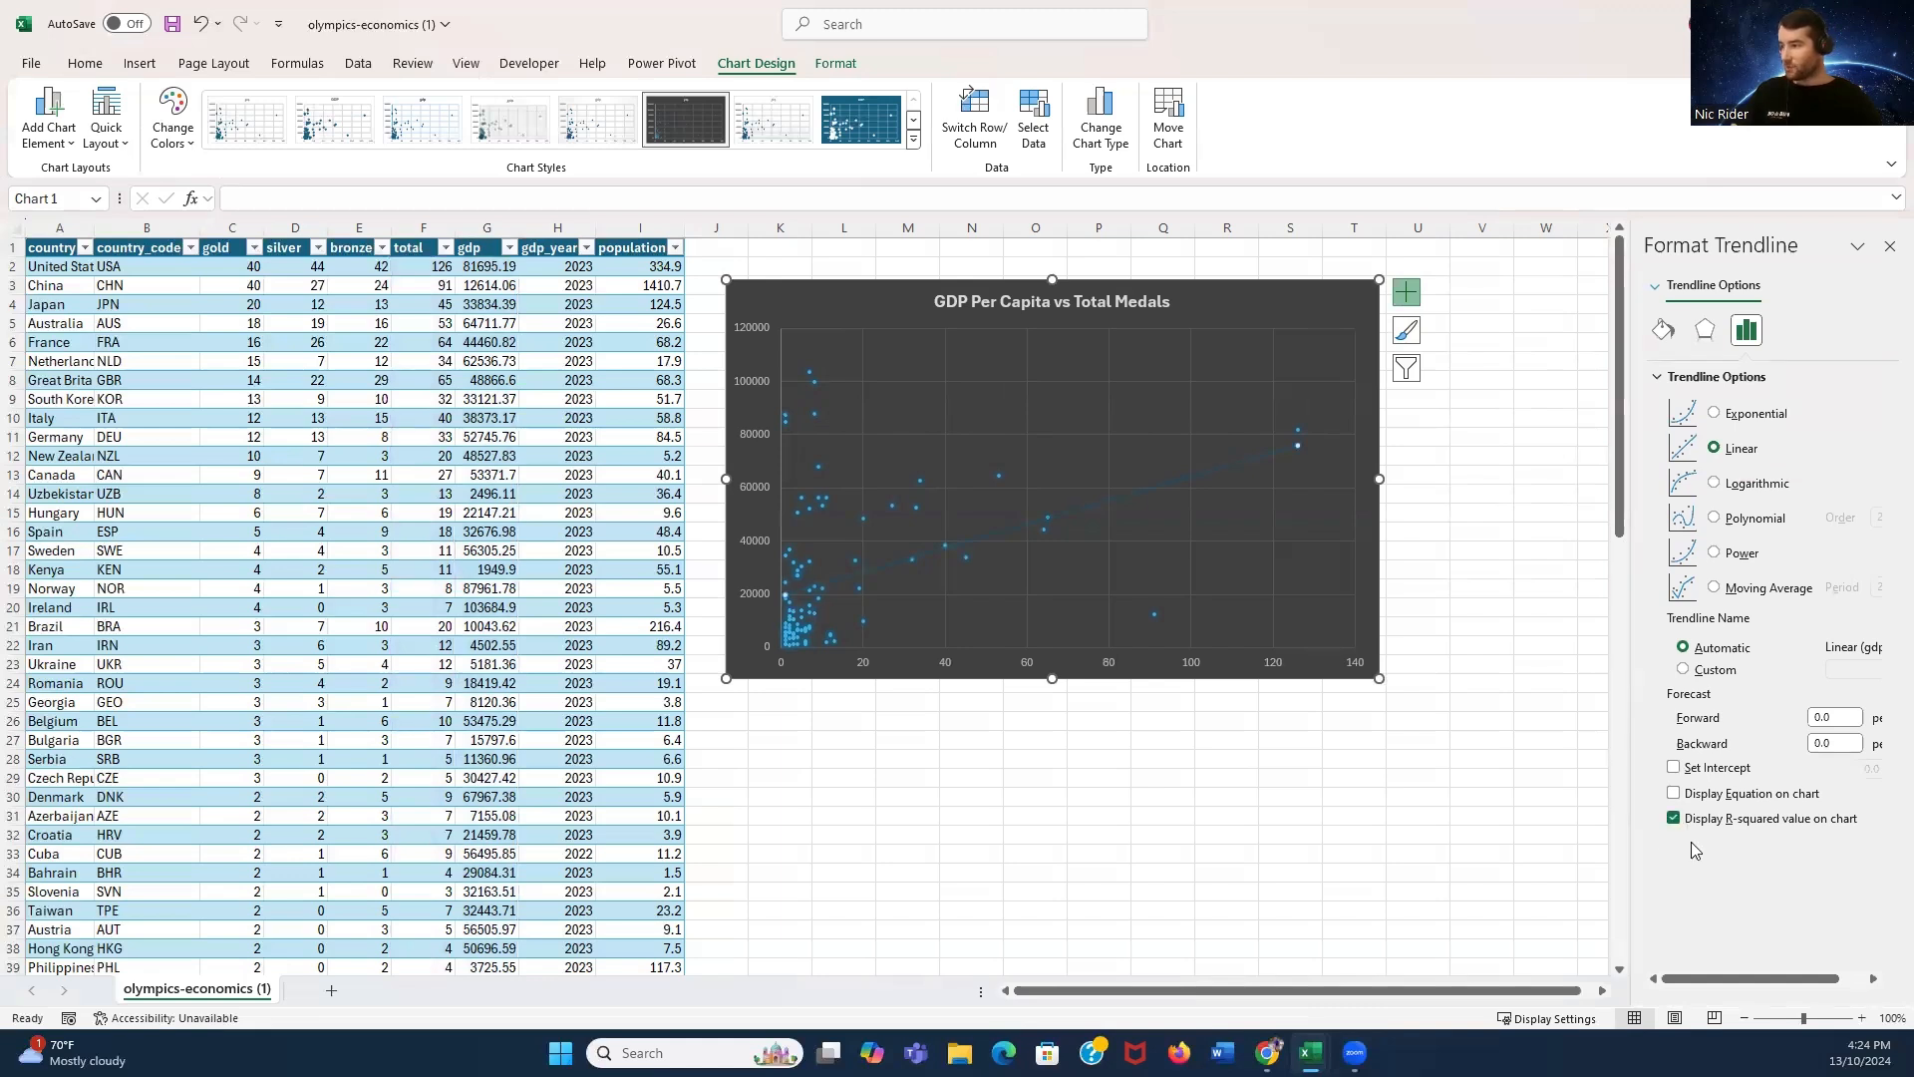
- Reposition the R-squared label near the trendline's end and close the formatting pane
click(1252, 430)
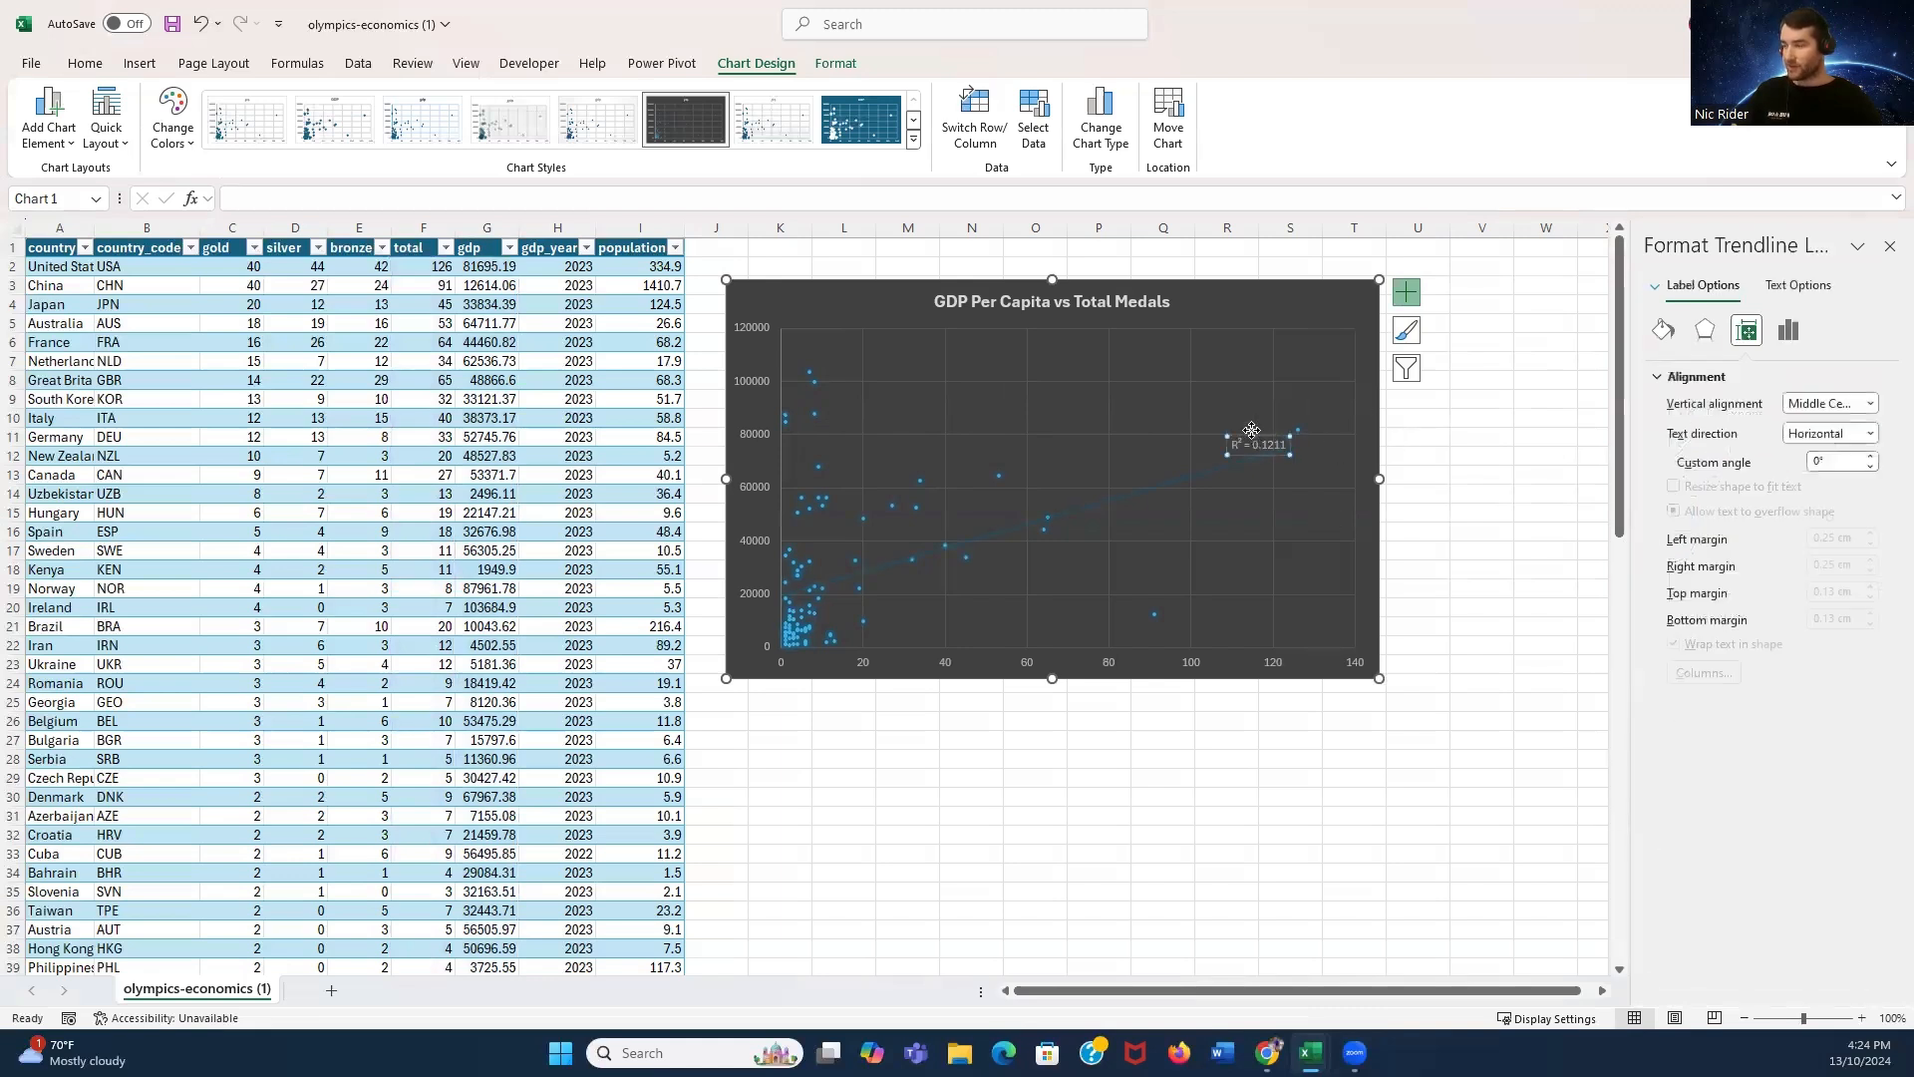
mouse_move(1252, 430)
mouse_down()
mouse_move(1225, 393)
mouse_move(1233, 423)
mouse_up()
click(1481, 456)
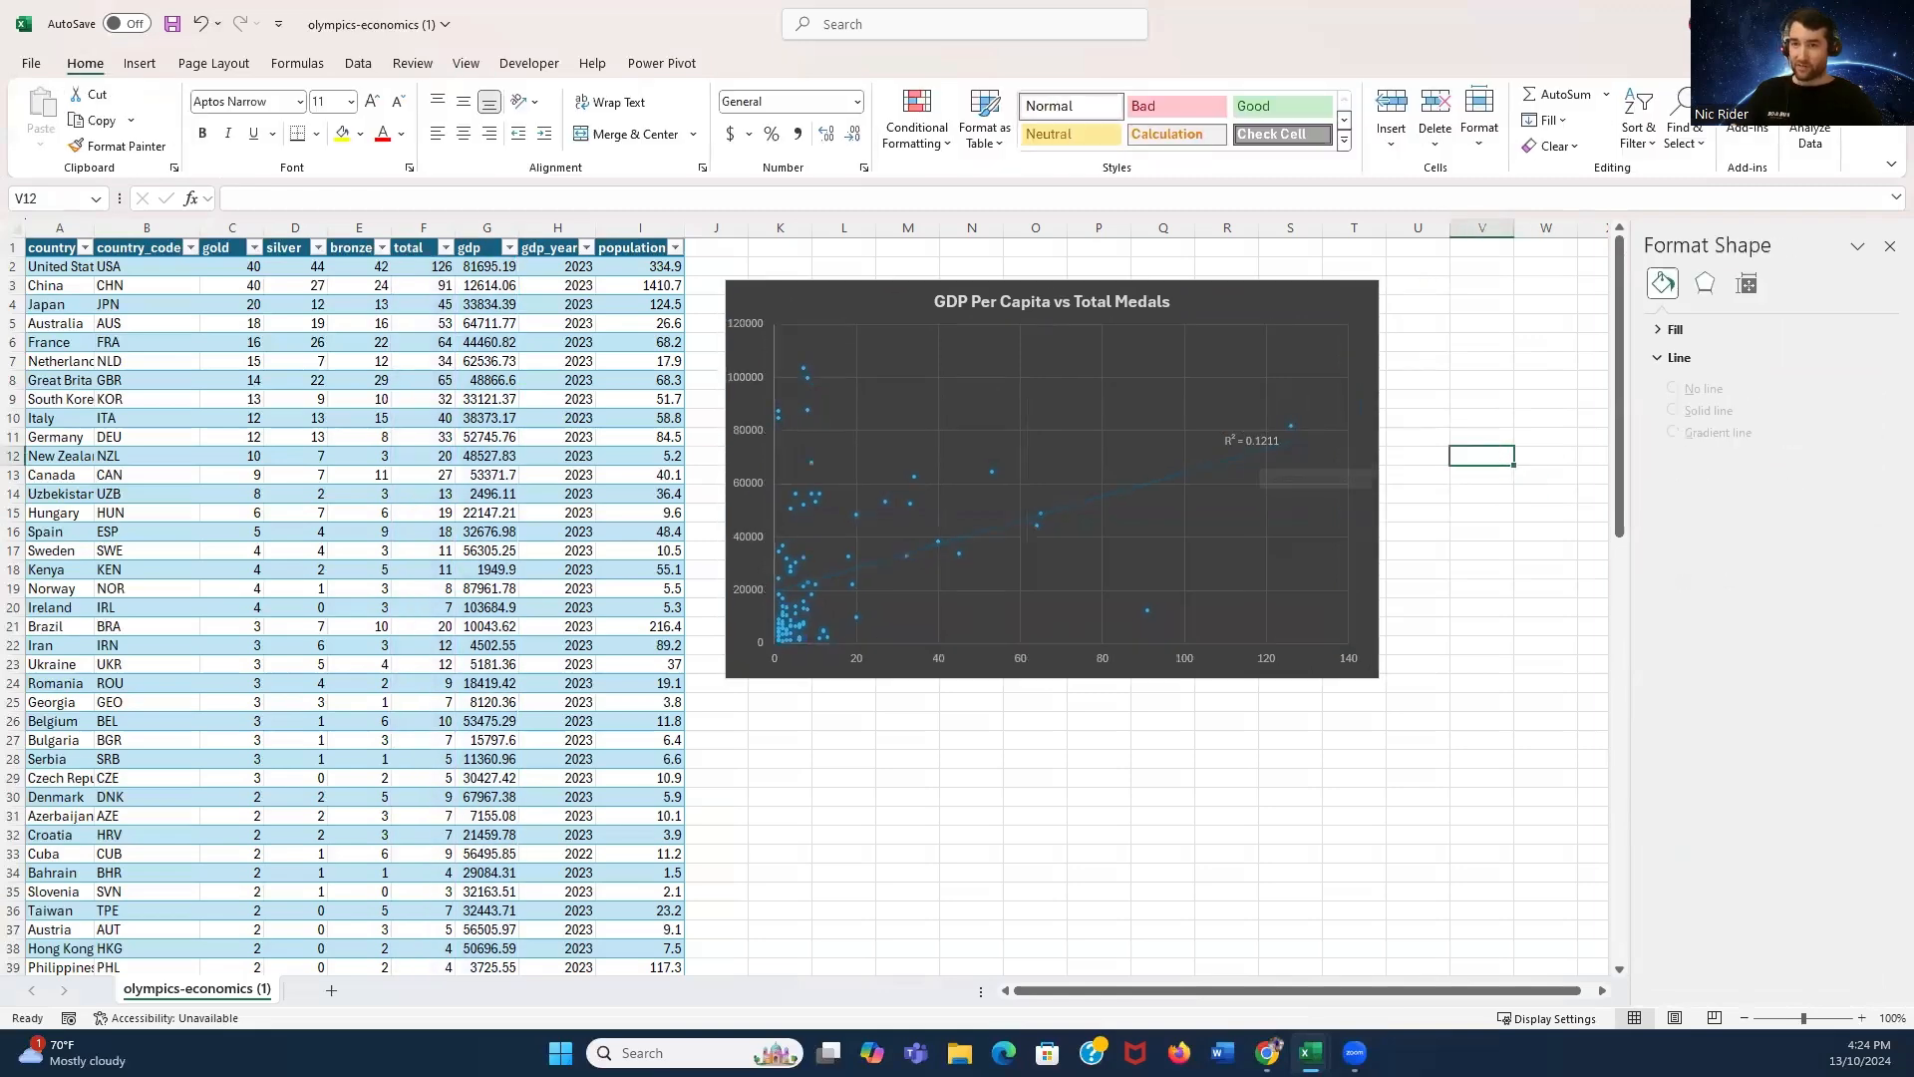
click(1497, 382)
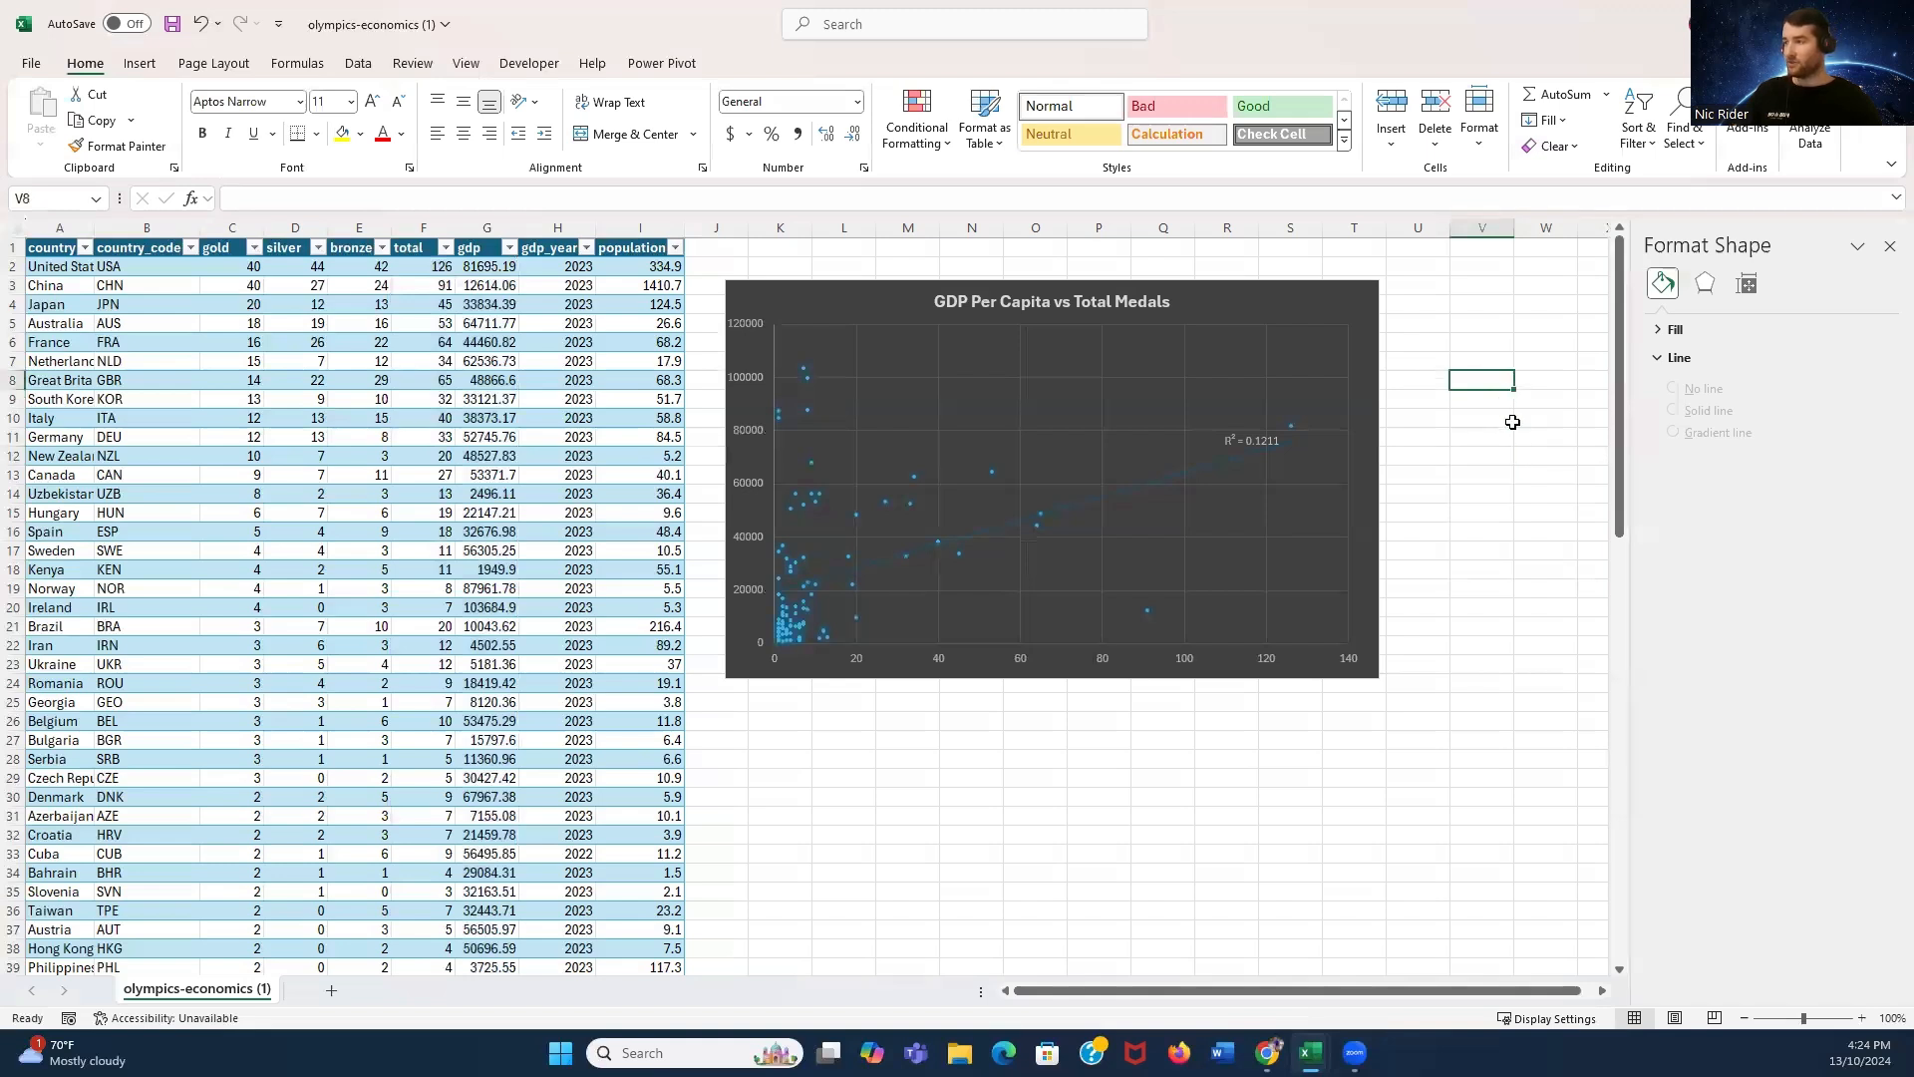
click(1890, 246)
click(1558, 304)
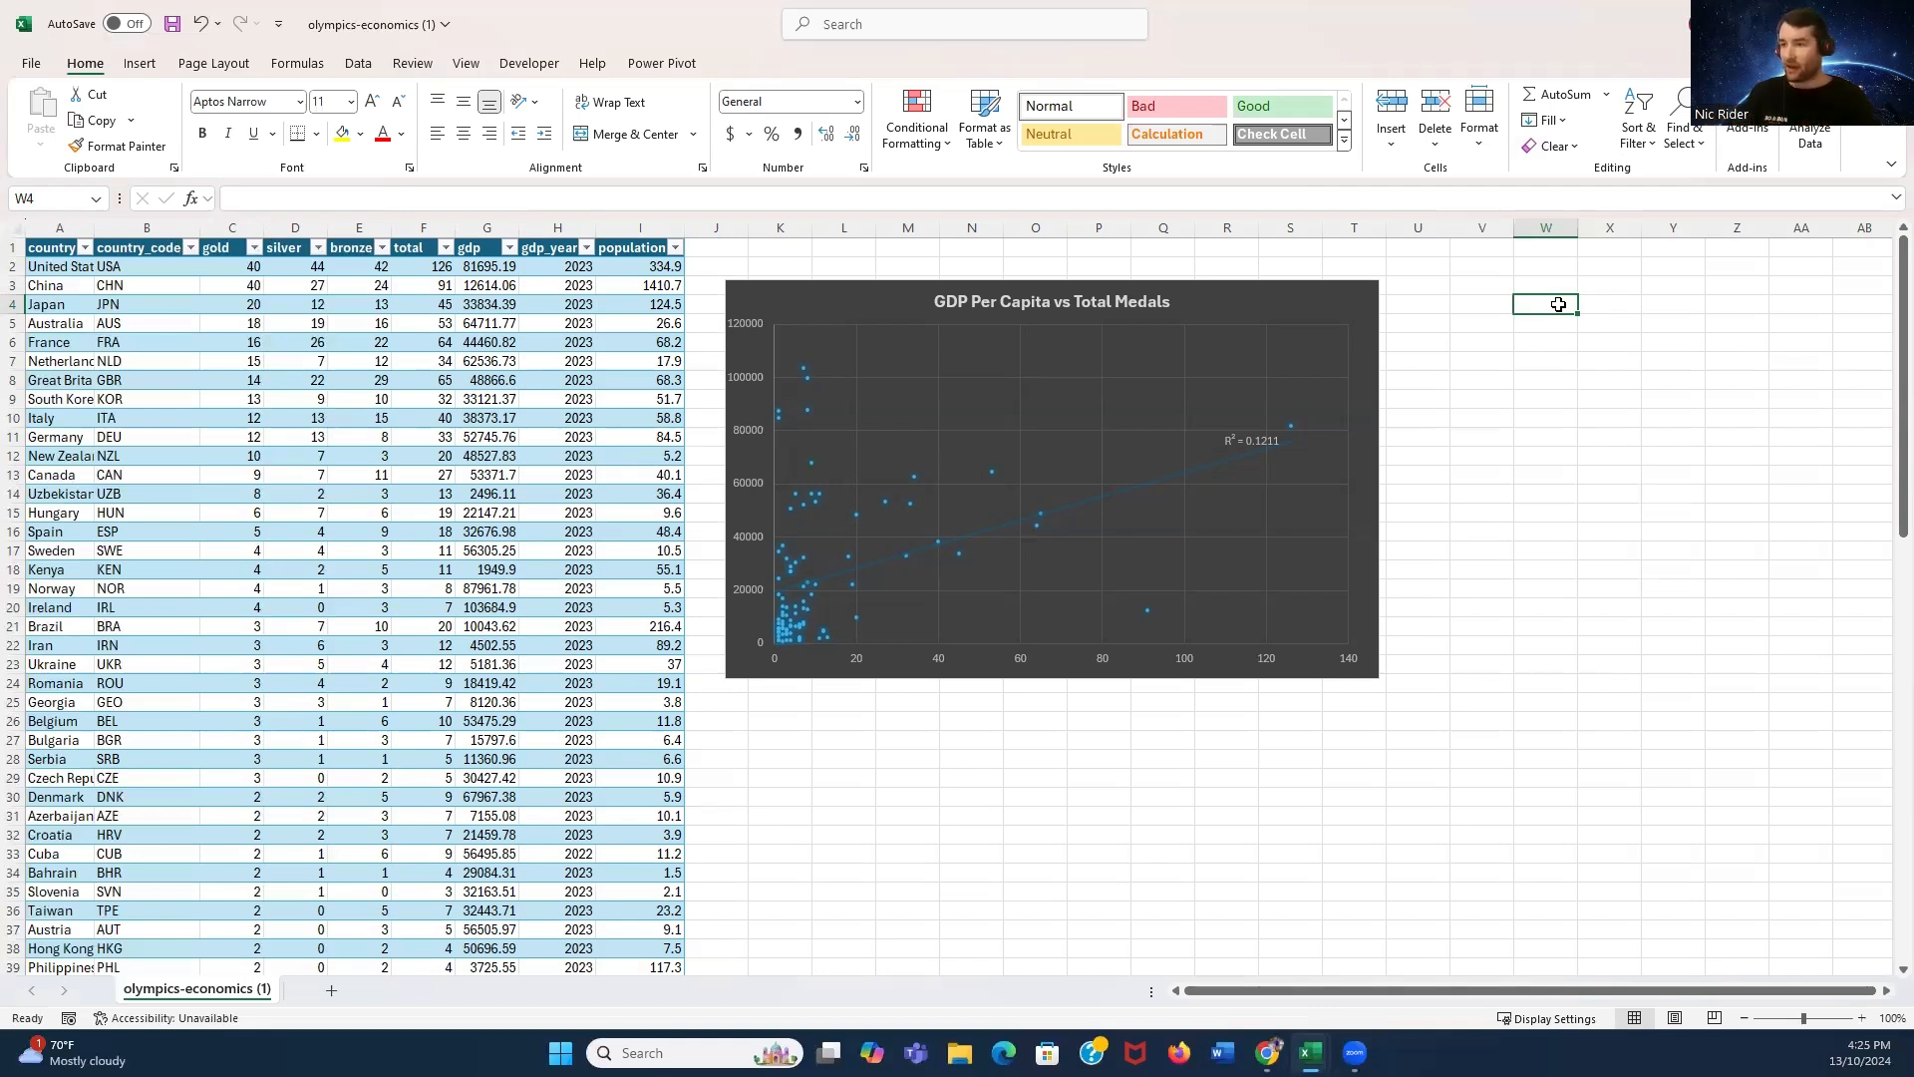
click(1455, 551)
click(789, 733)
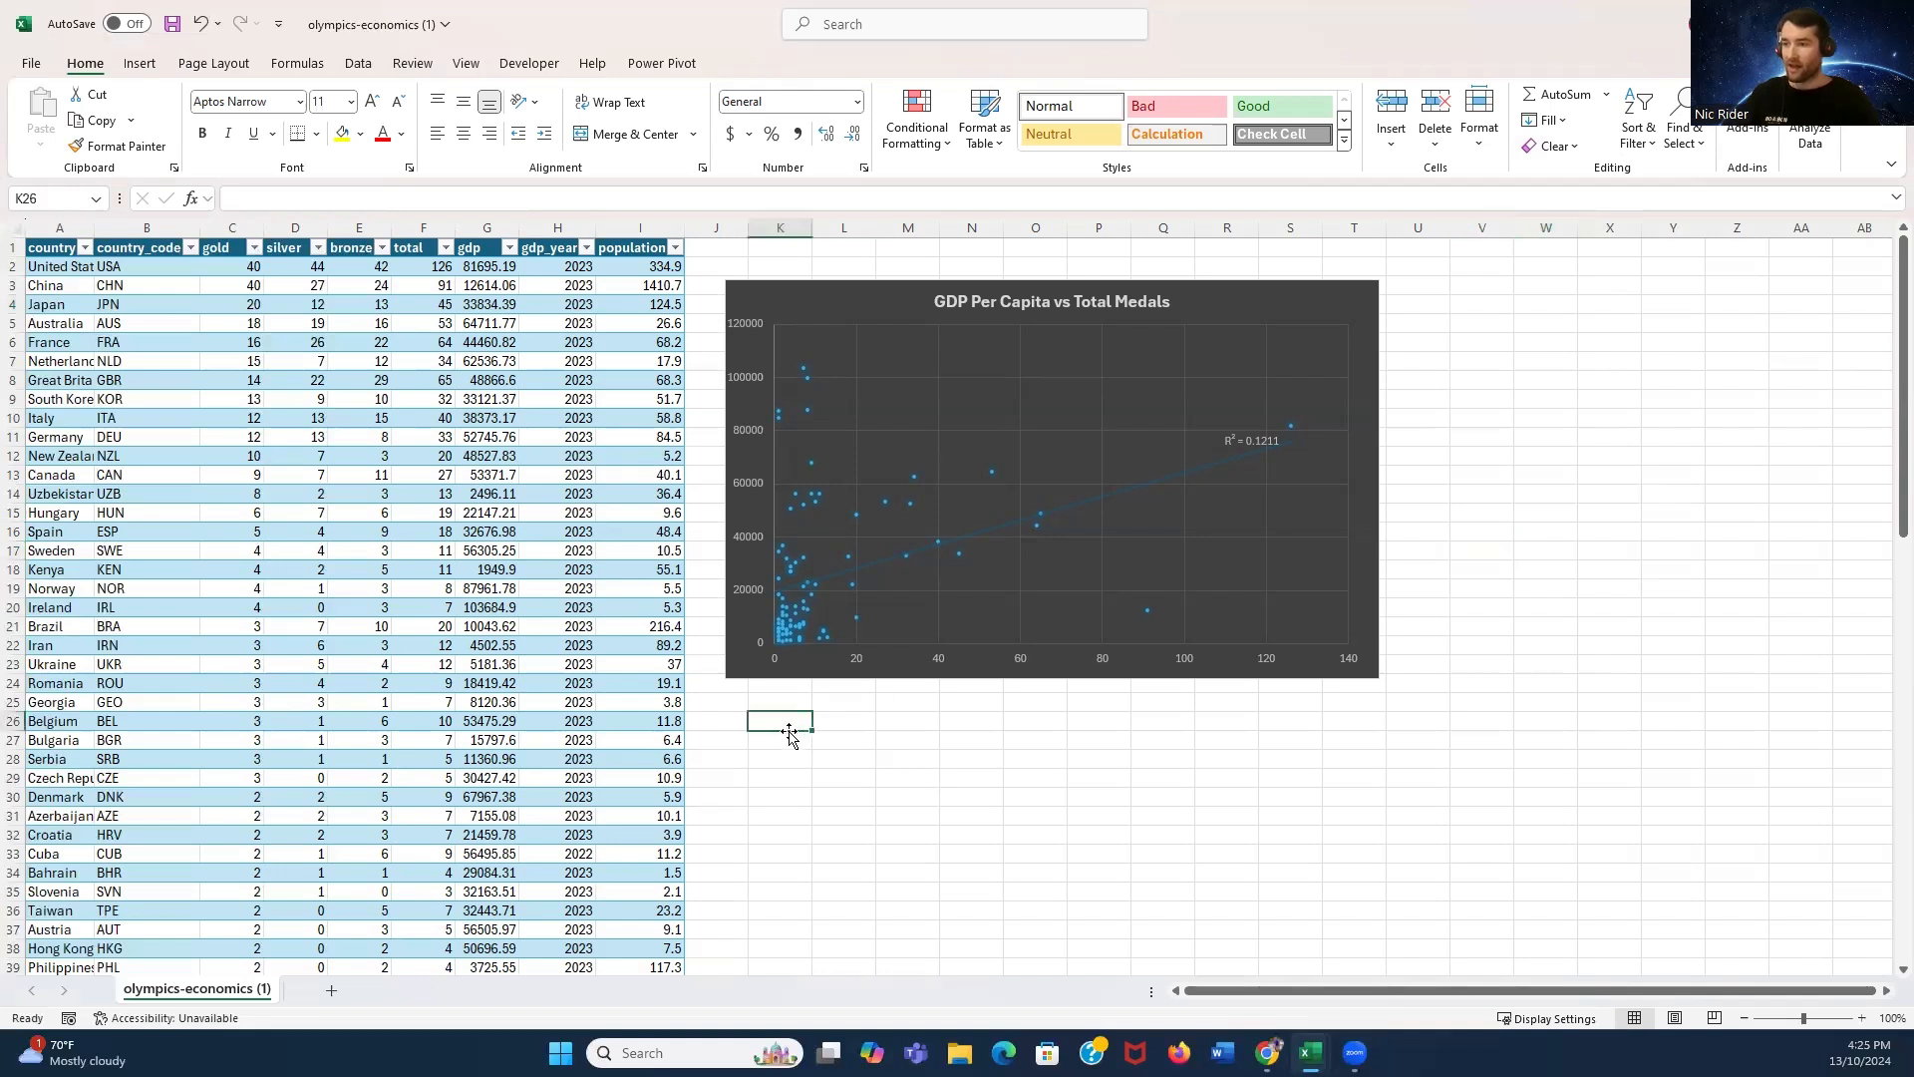
click(755, 739)
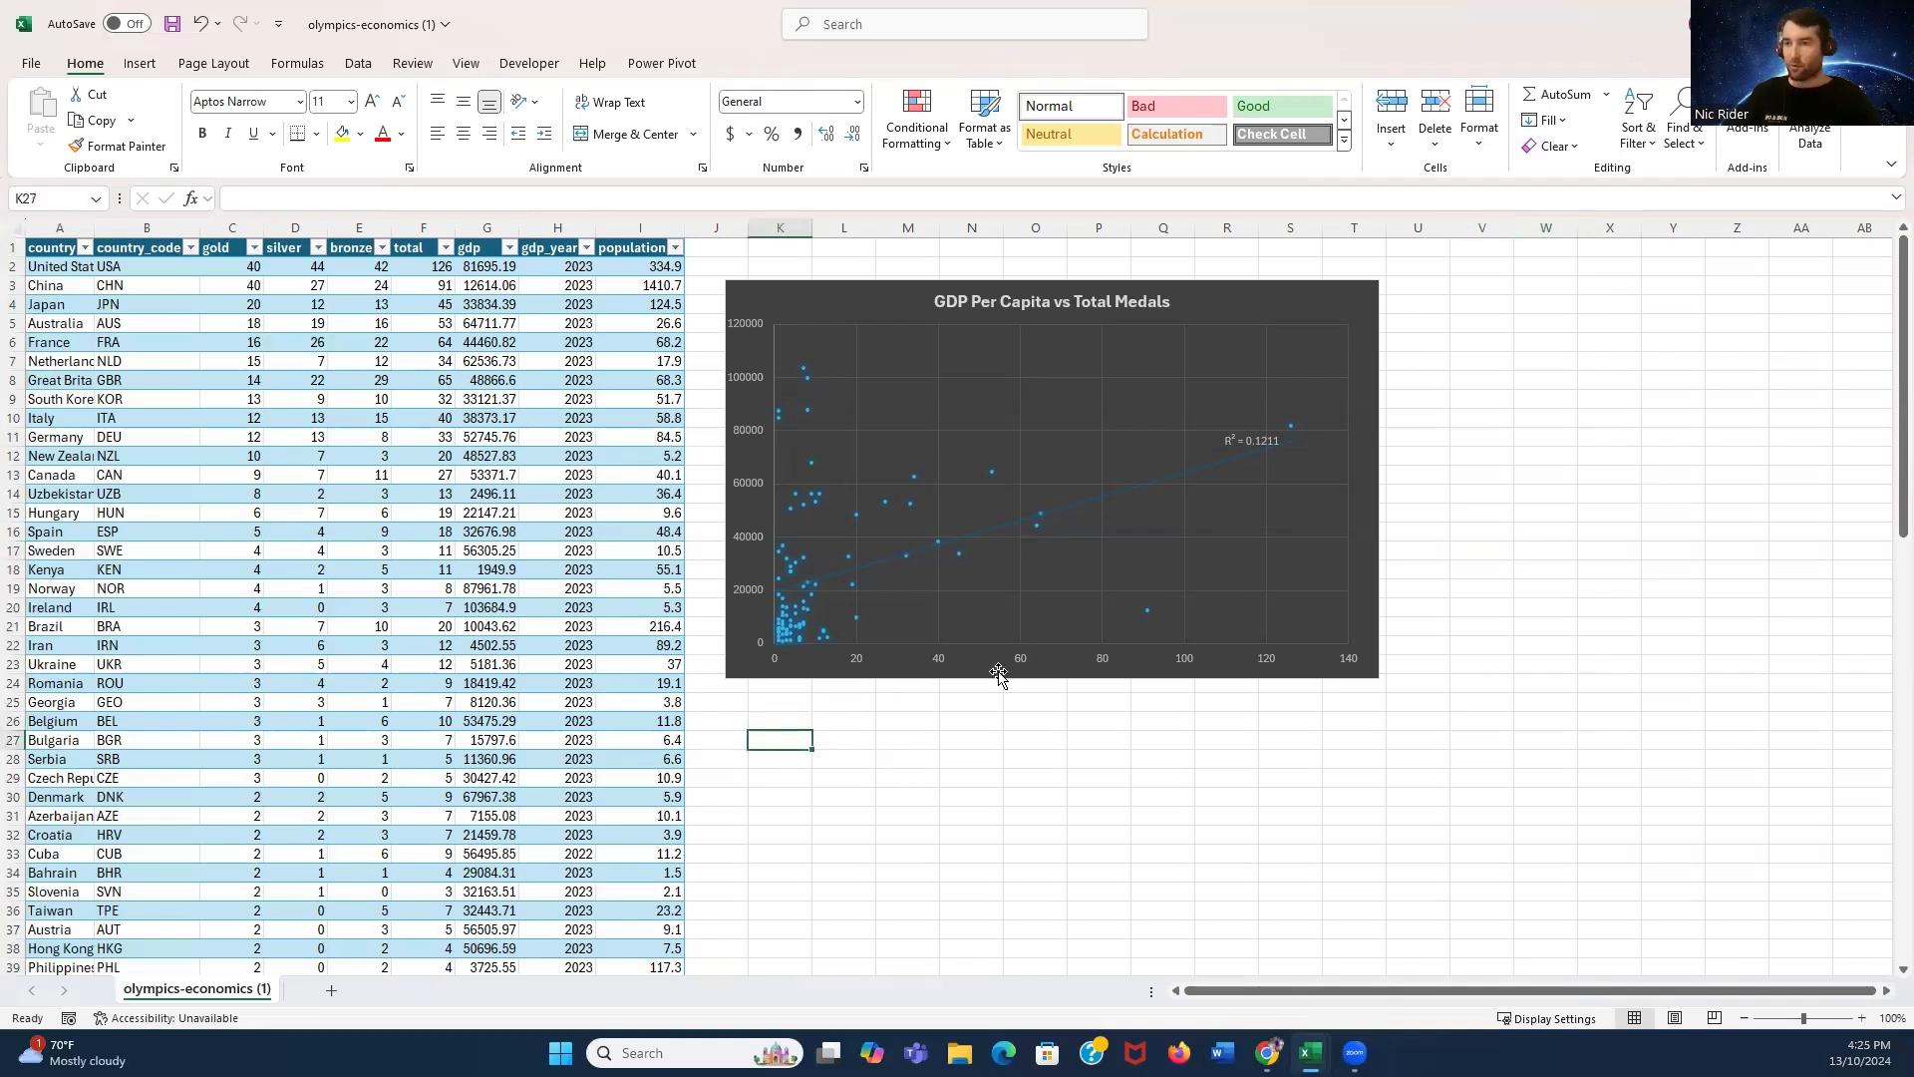
- Insert a filled map chart of total medals by country and apply a dark chart style
click(60, 228)
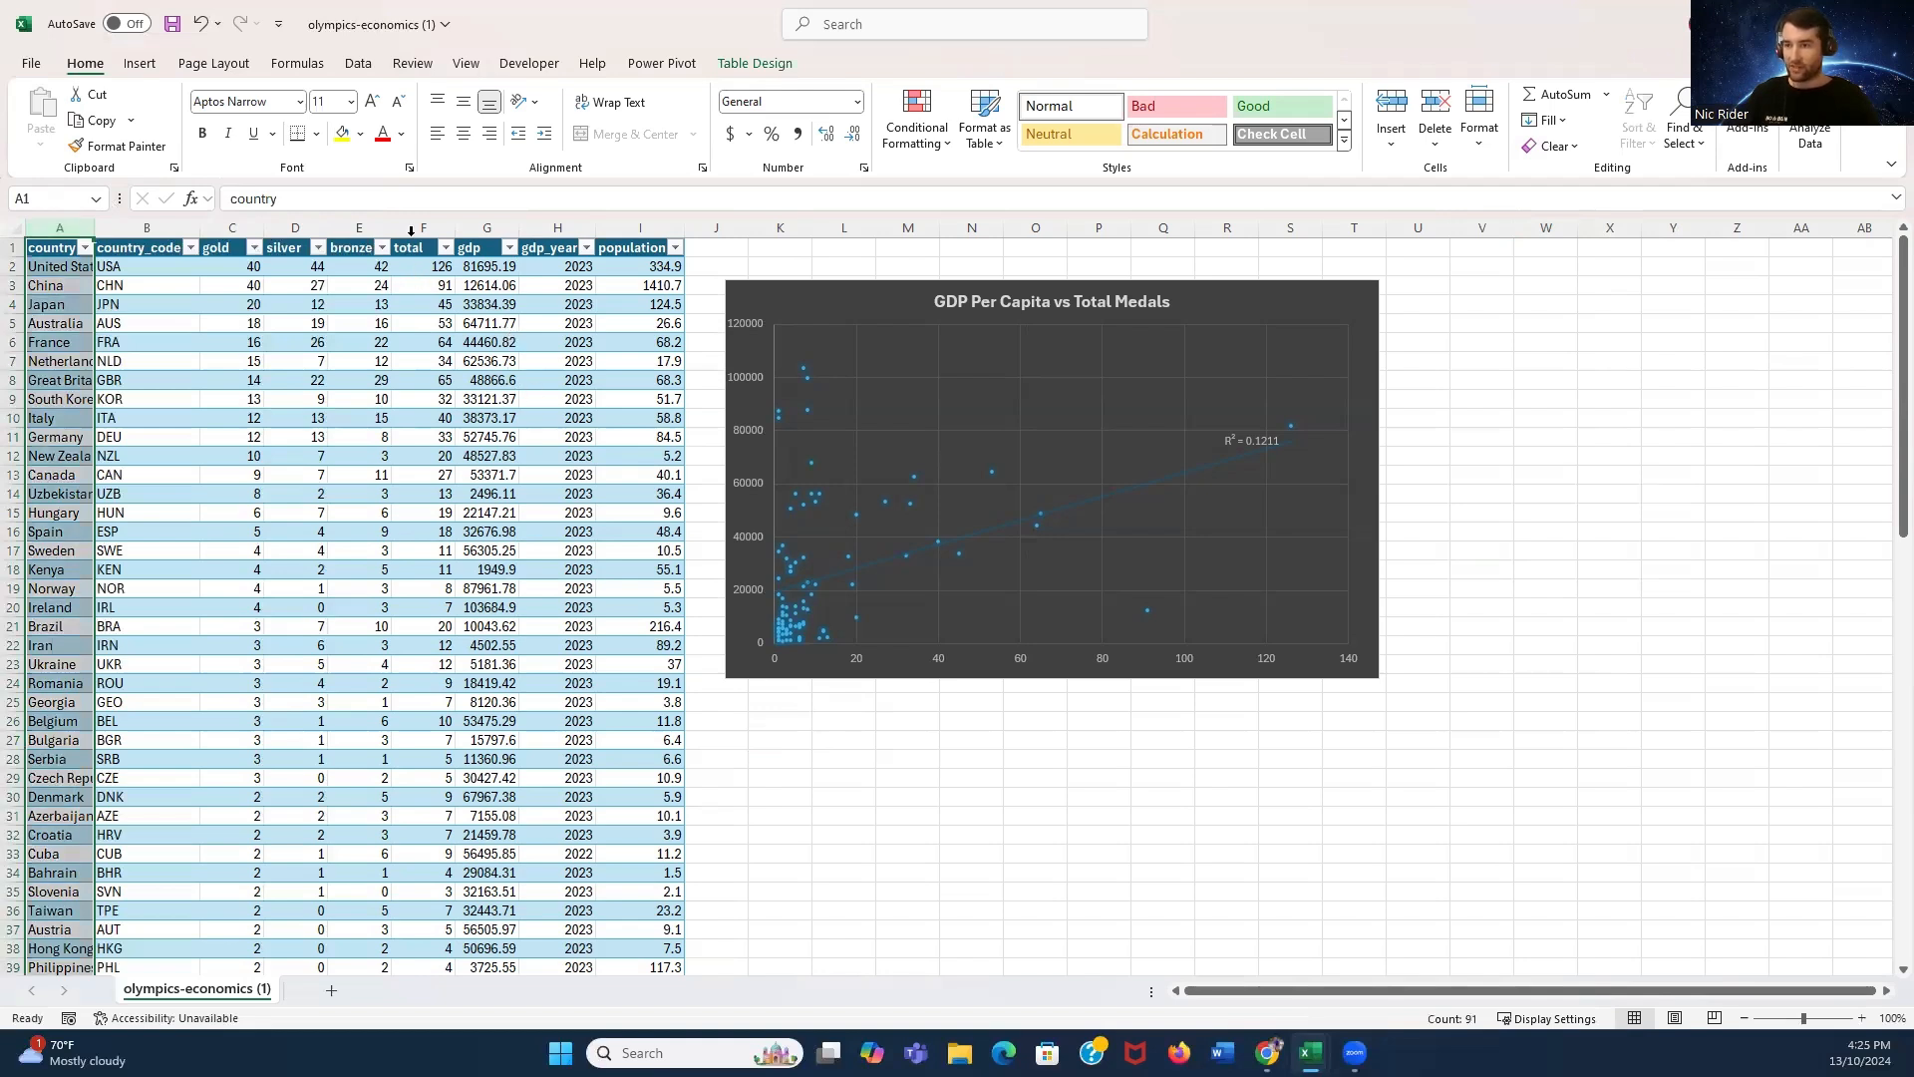
ctrl+click(408, 227)
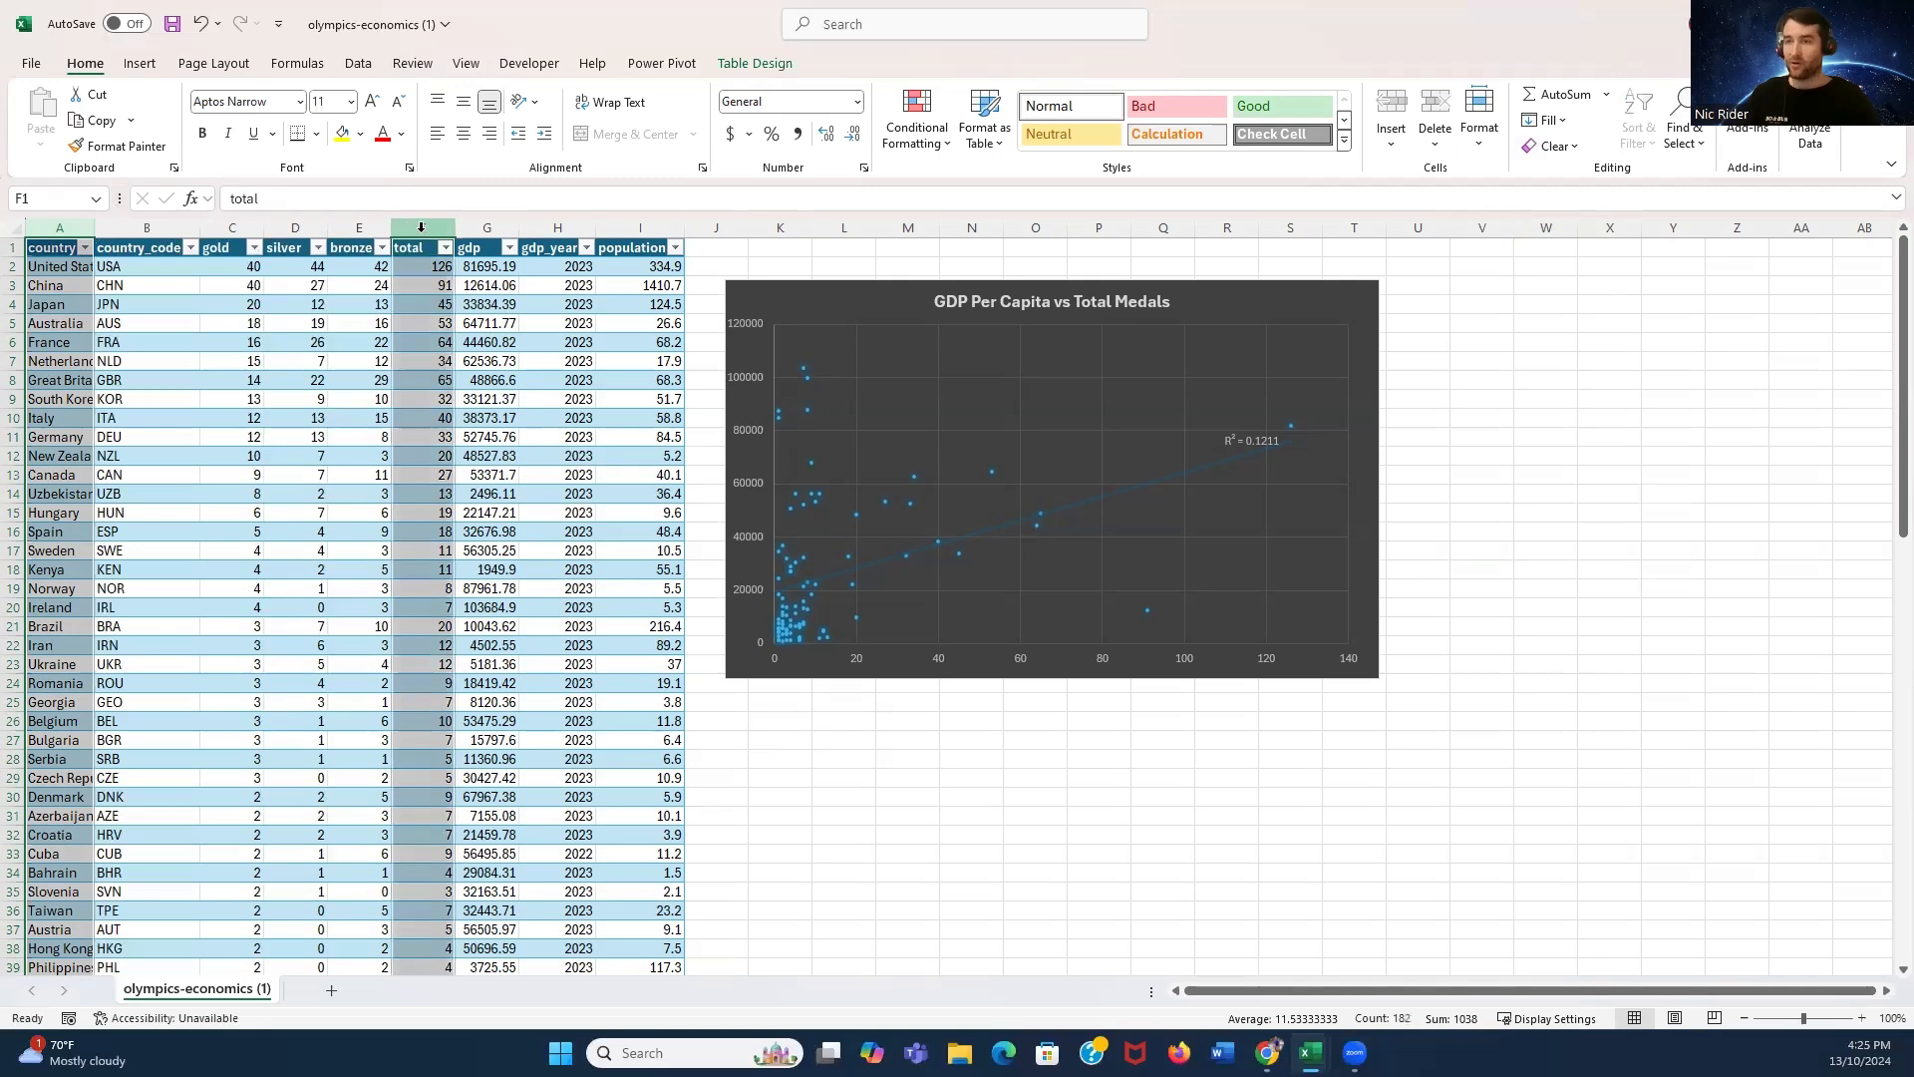
click(150, 67)
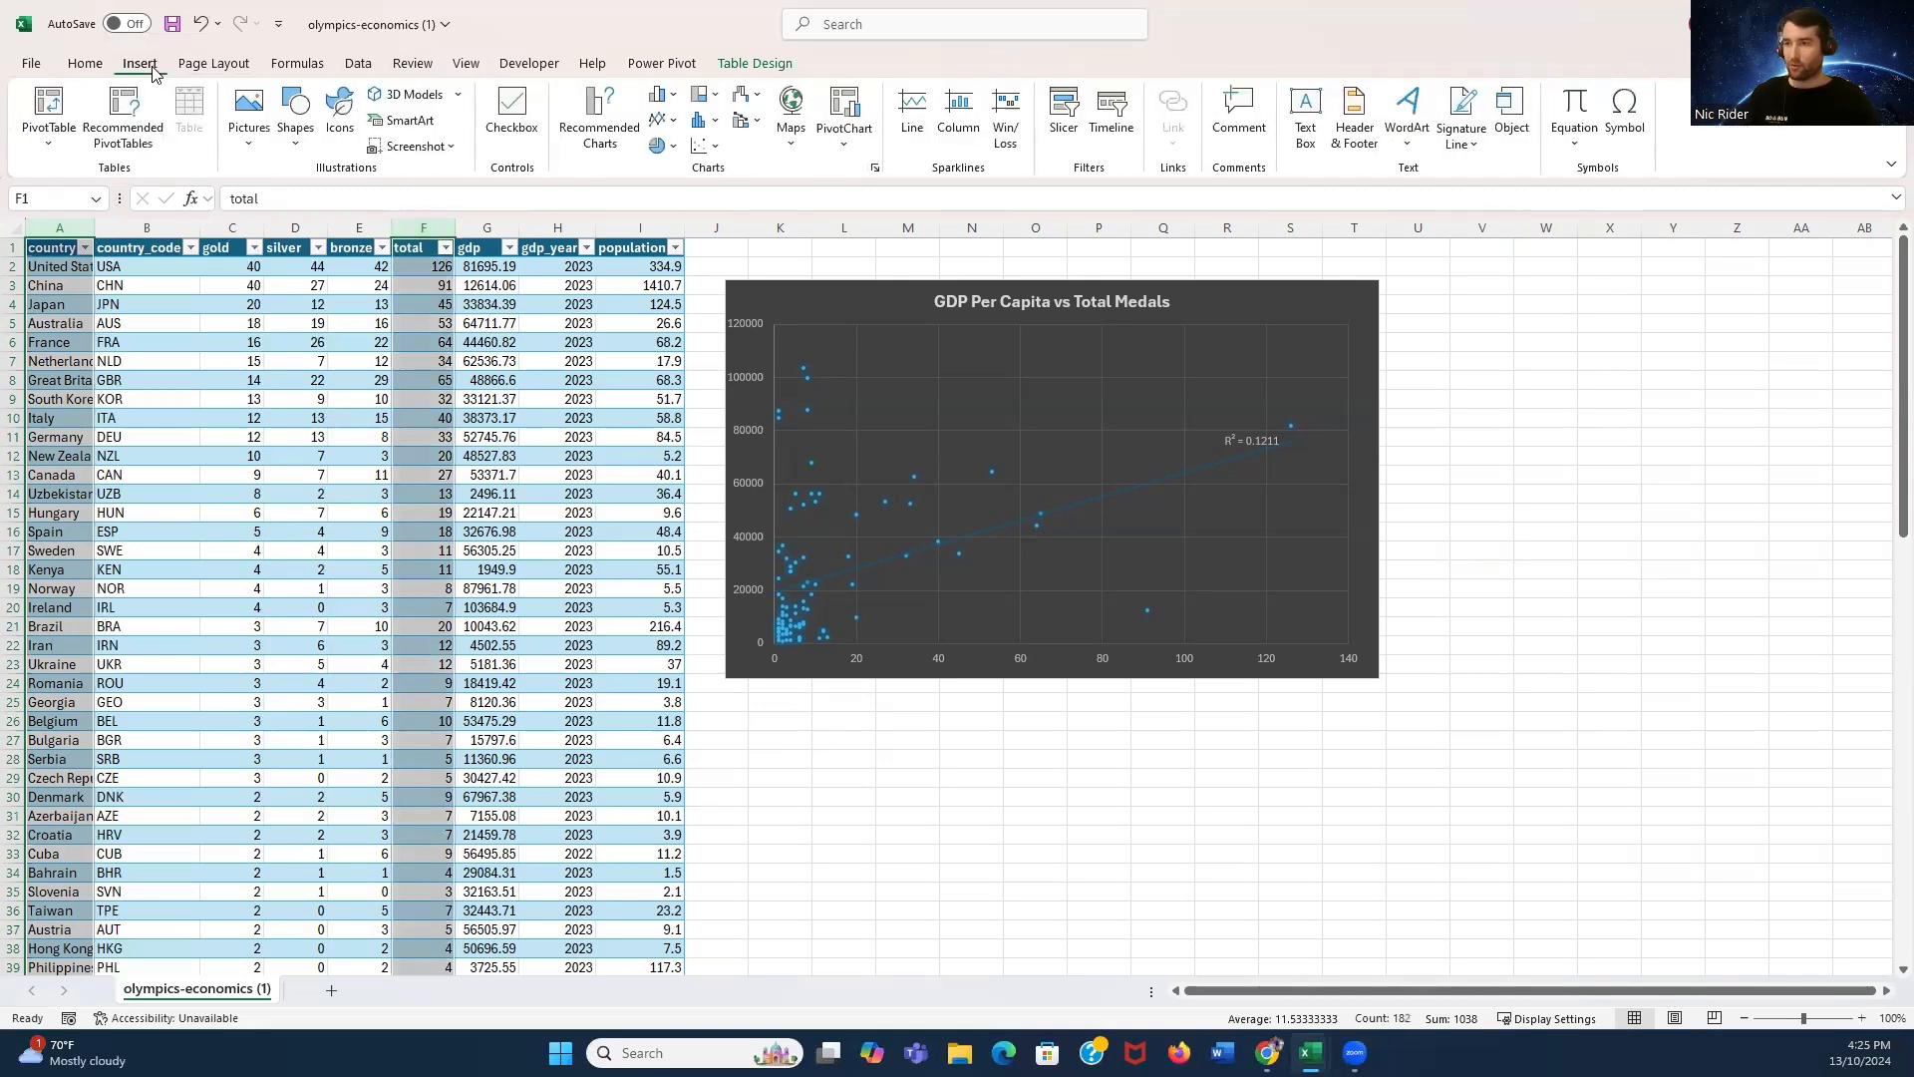
click(791, 134)
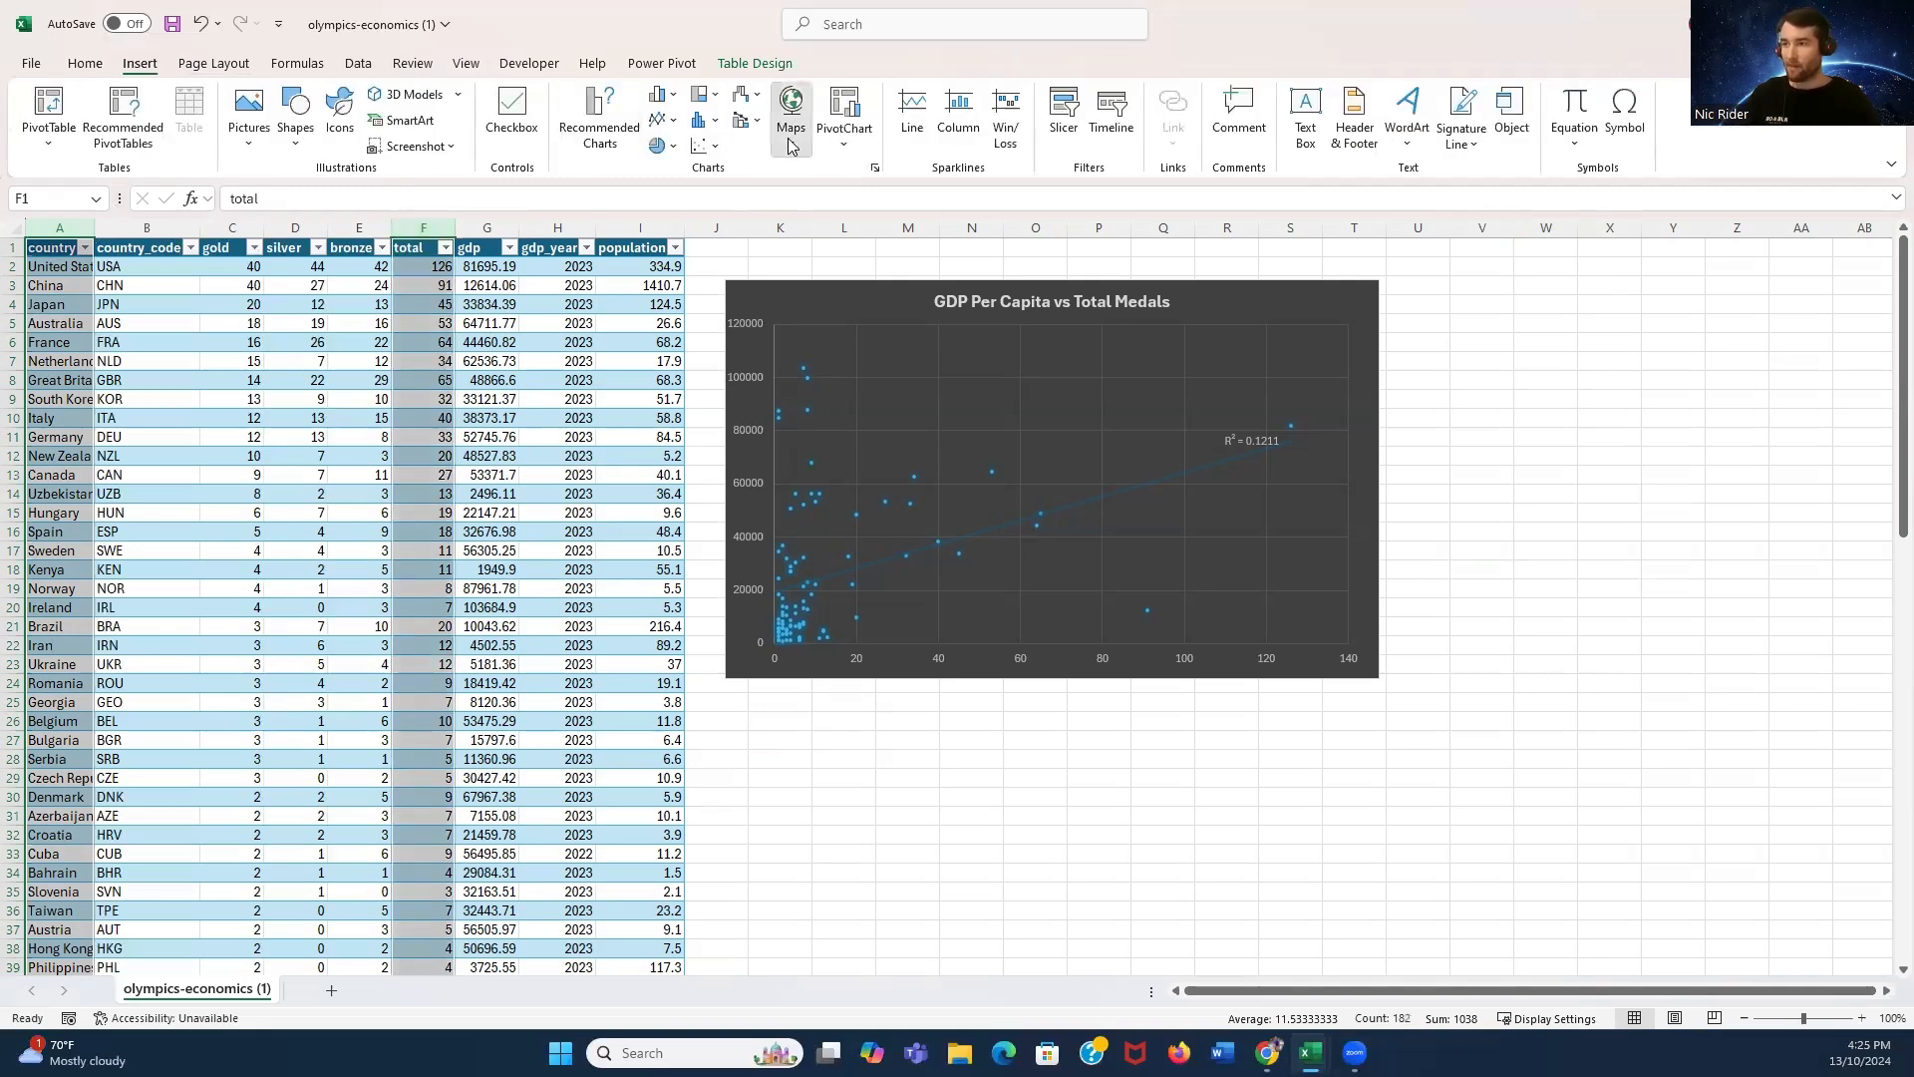
click(814, 221)
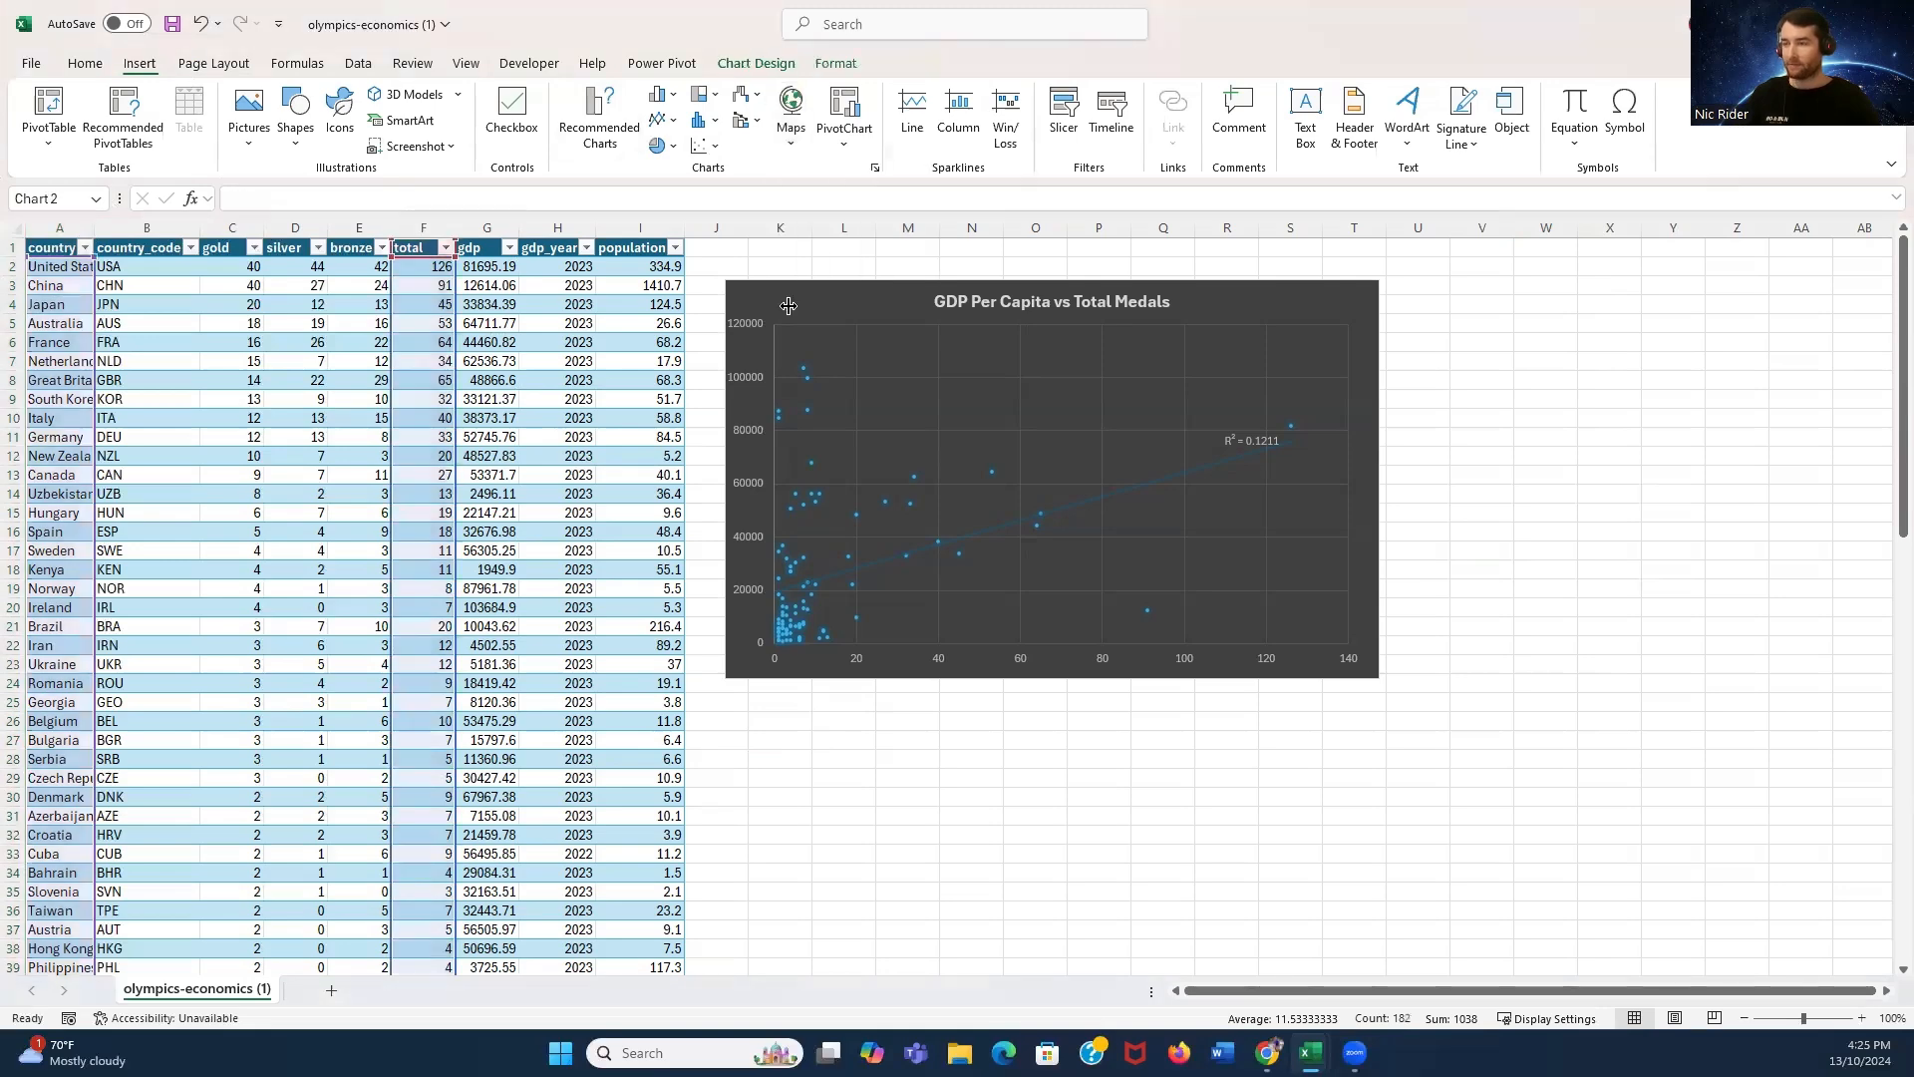
click(508, 111)
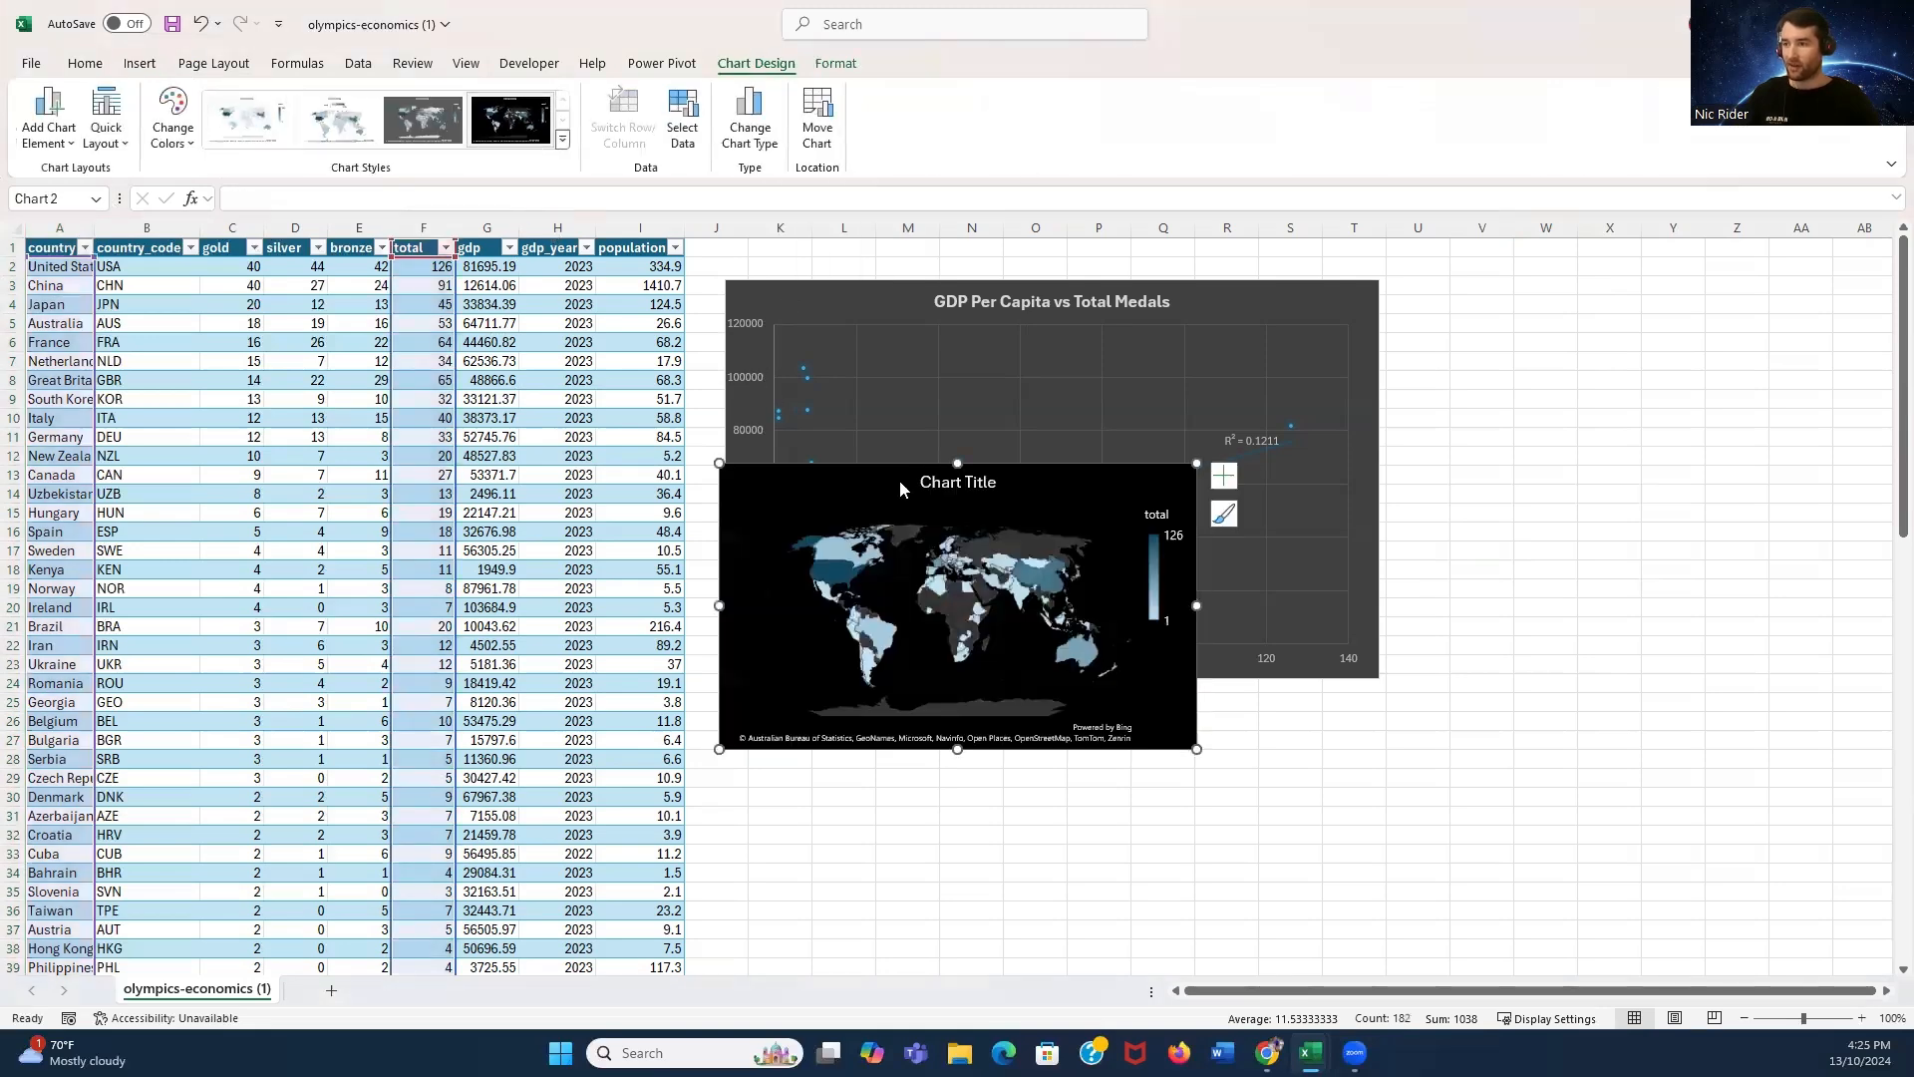
- Move the map chart below the scatter chart and enlarge it
drag(1064, 495, 1068, 735)
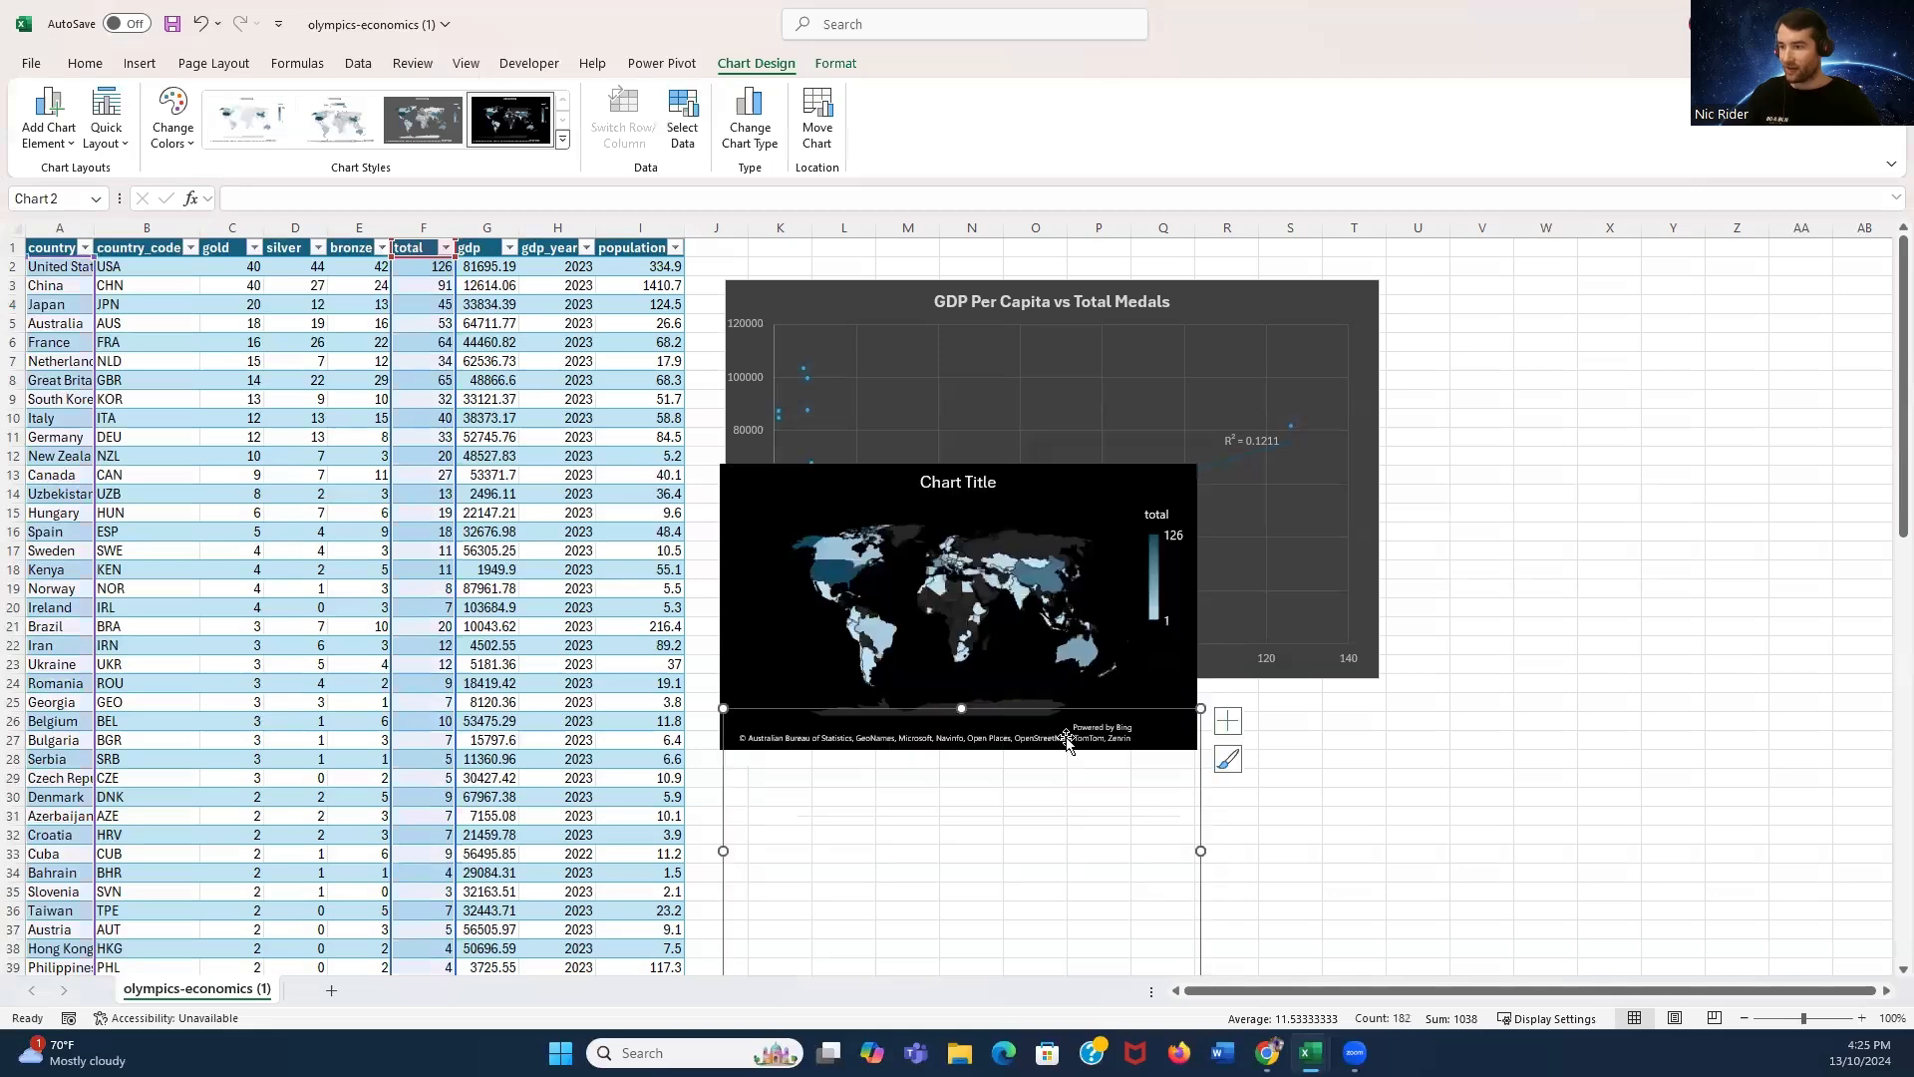
scroll(1419, 734, down, 3)
drag(1200, 829, 1390, 873)
click(1073, 562)
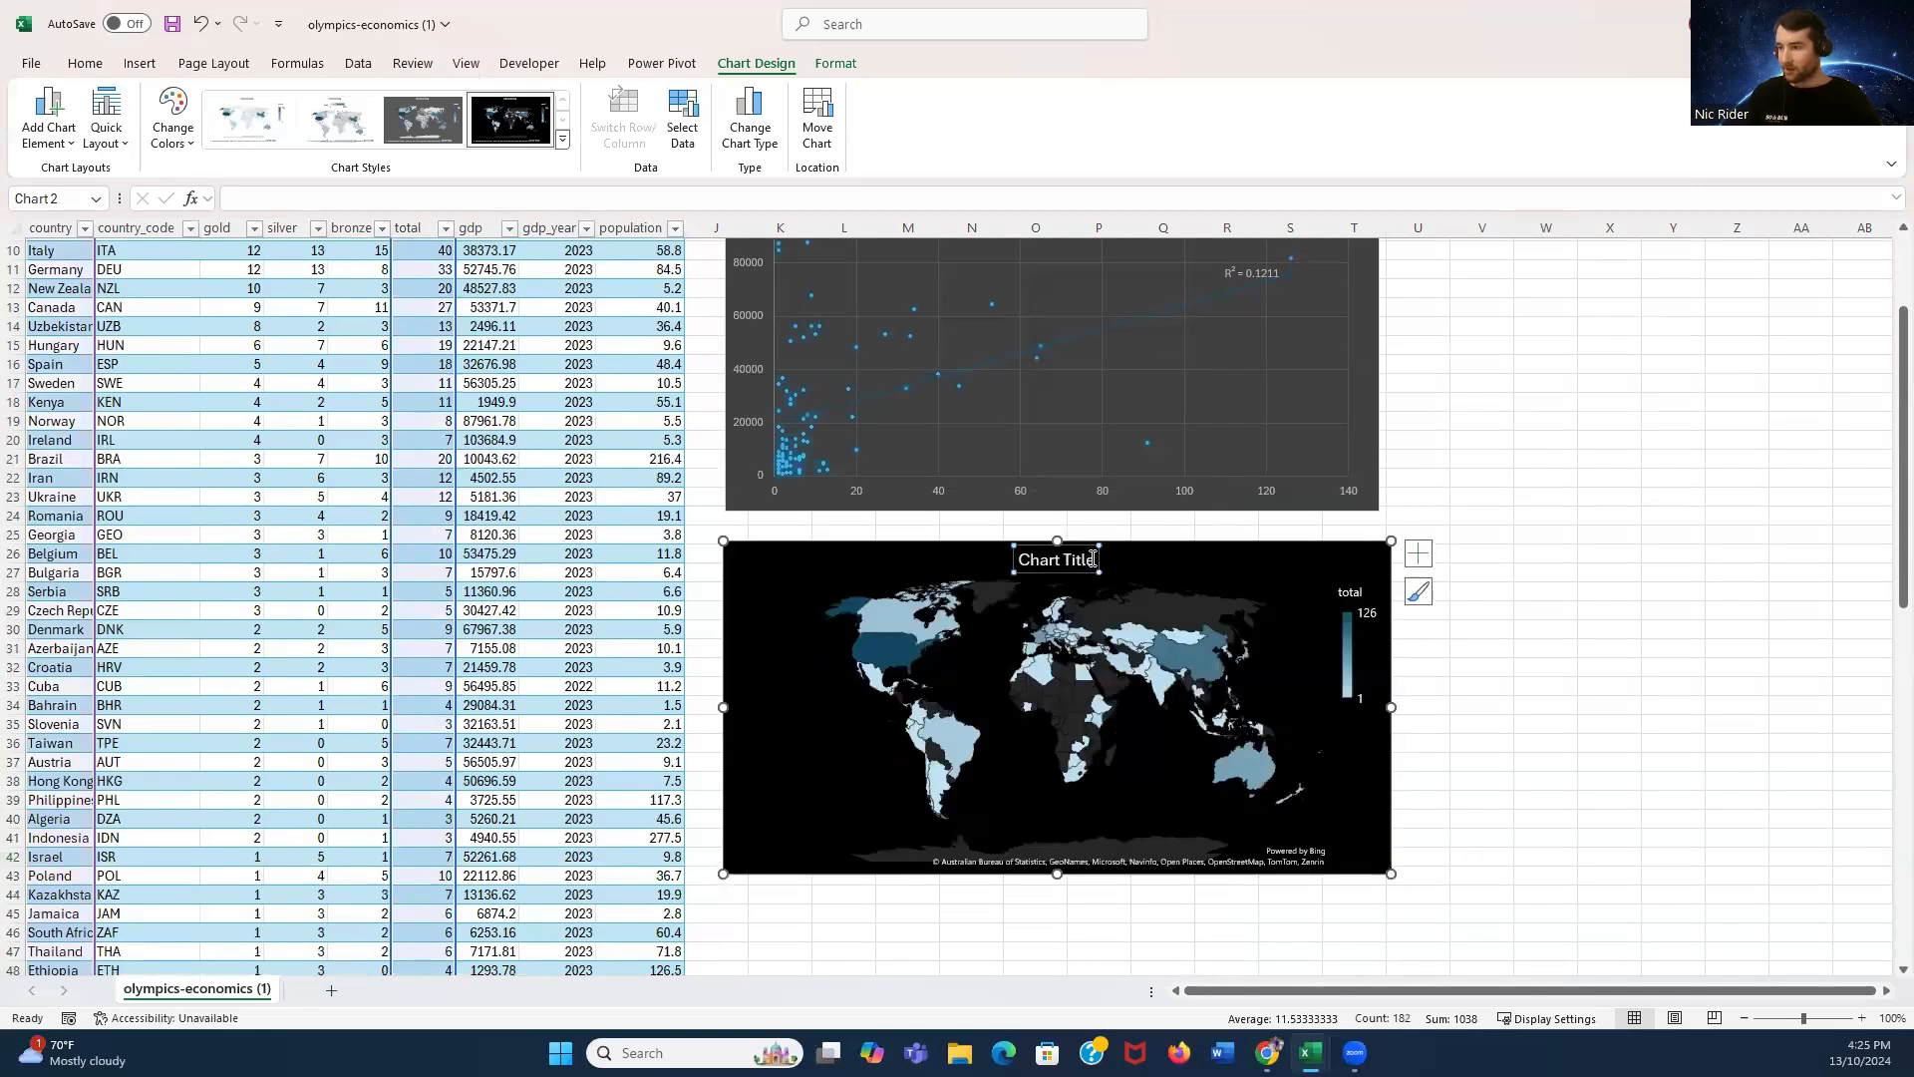
- Title the map chart "Countries by Total Medals 2024 Olympics"
scroll(1595, 549, up, 3)
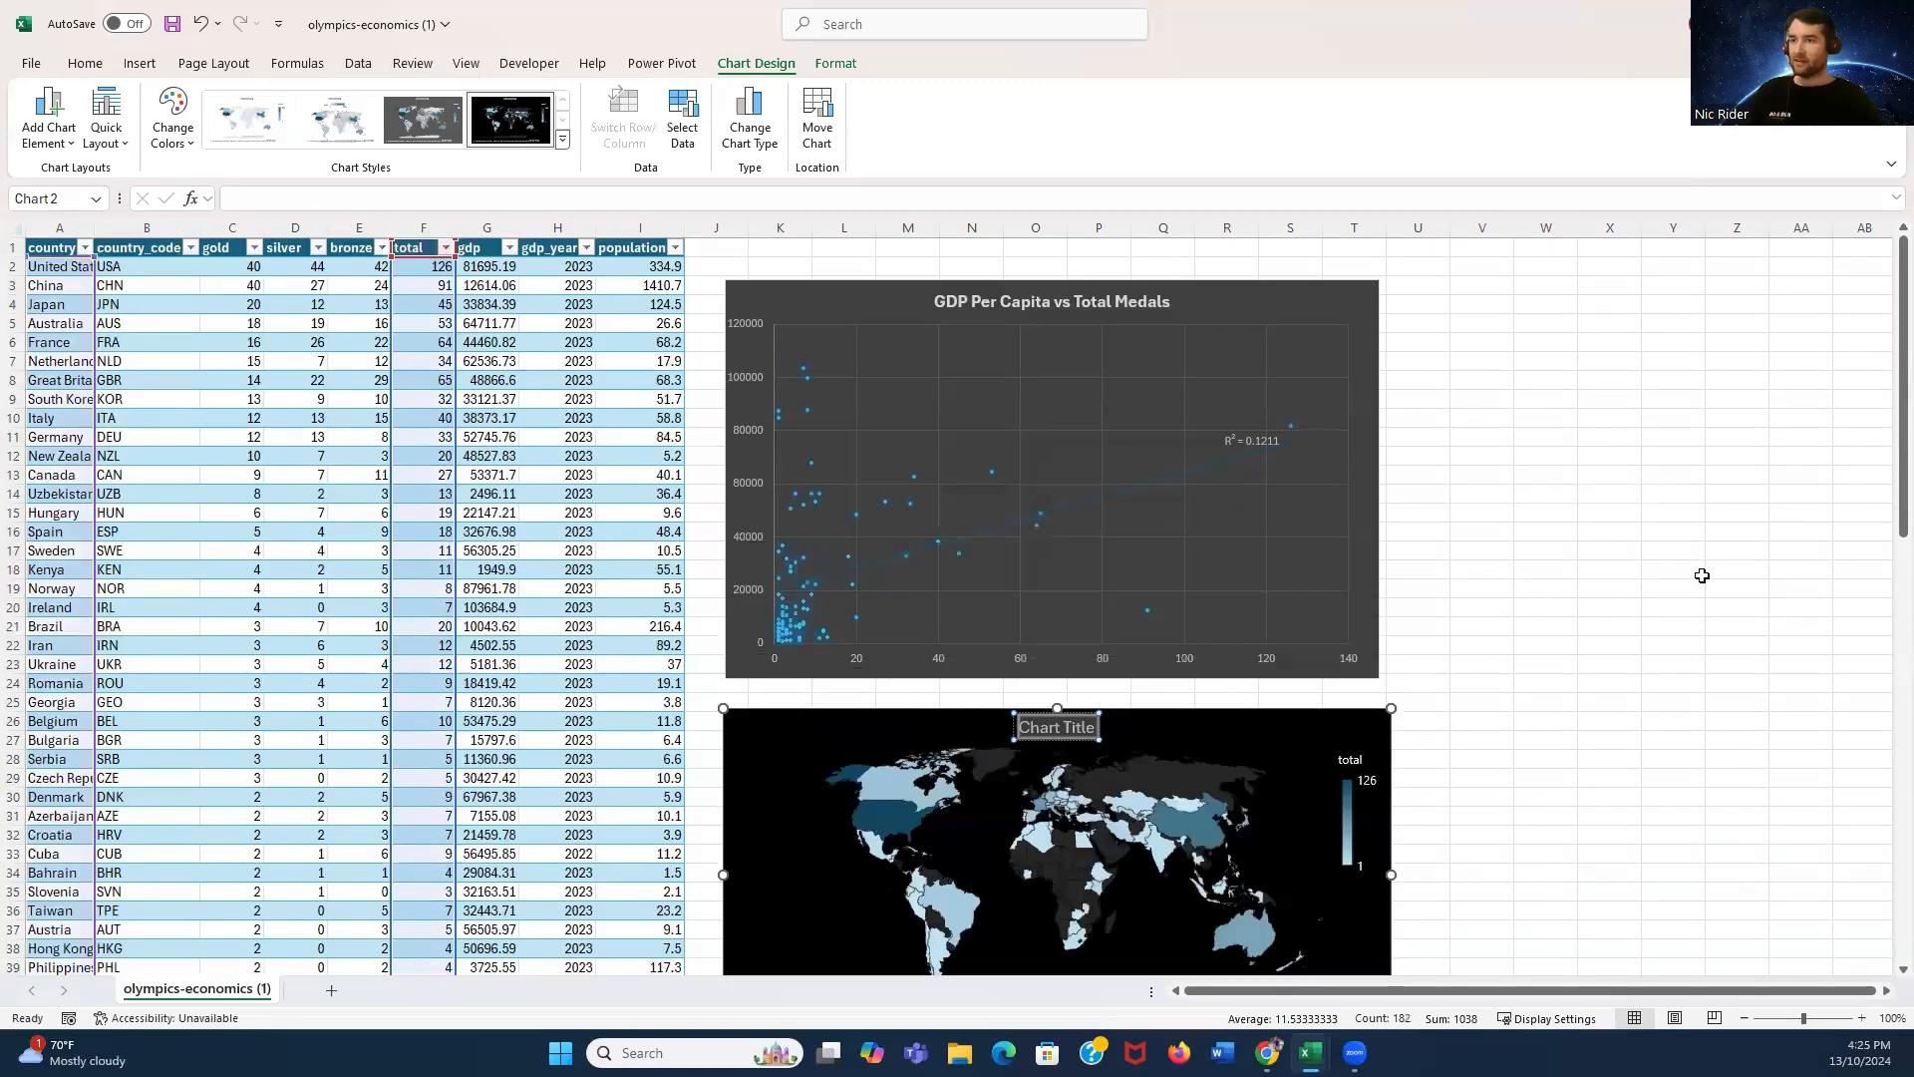
scroll(1695, 567, down, 2)
scroll(1667, 551, up, 2)
scroll(1660, 549, down, 2)
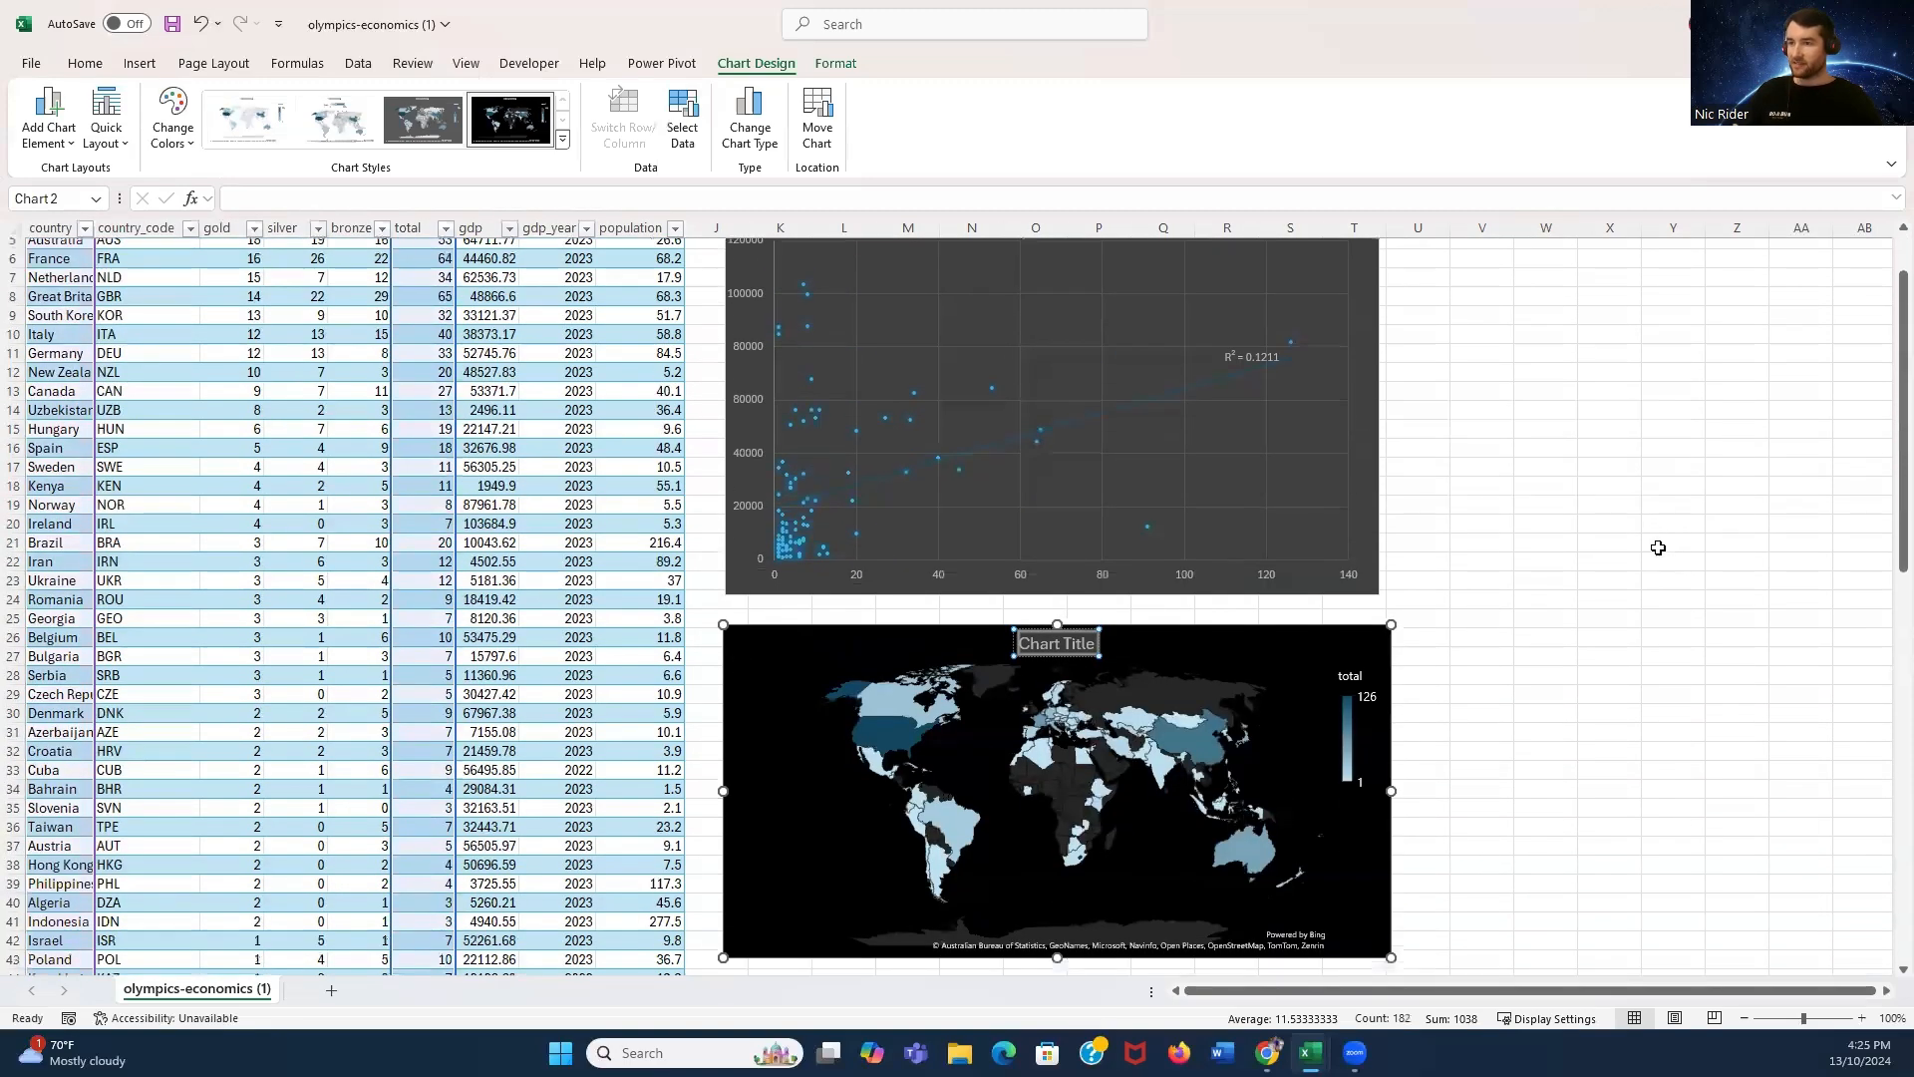
scroll(1662, 558, up, 2)
text(Co)
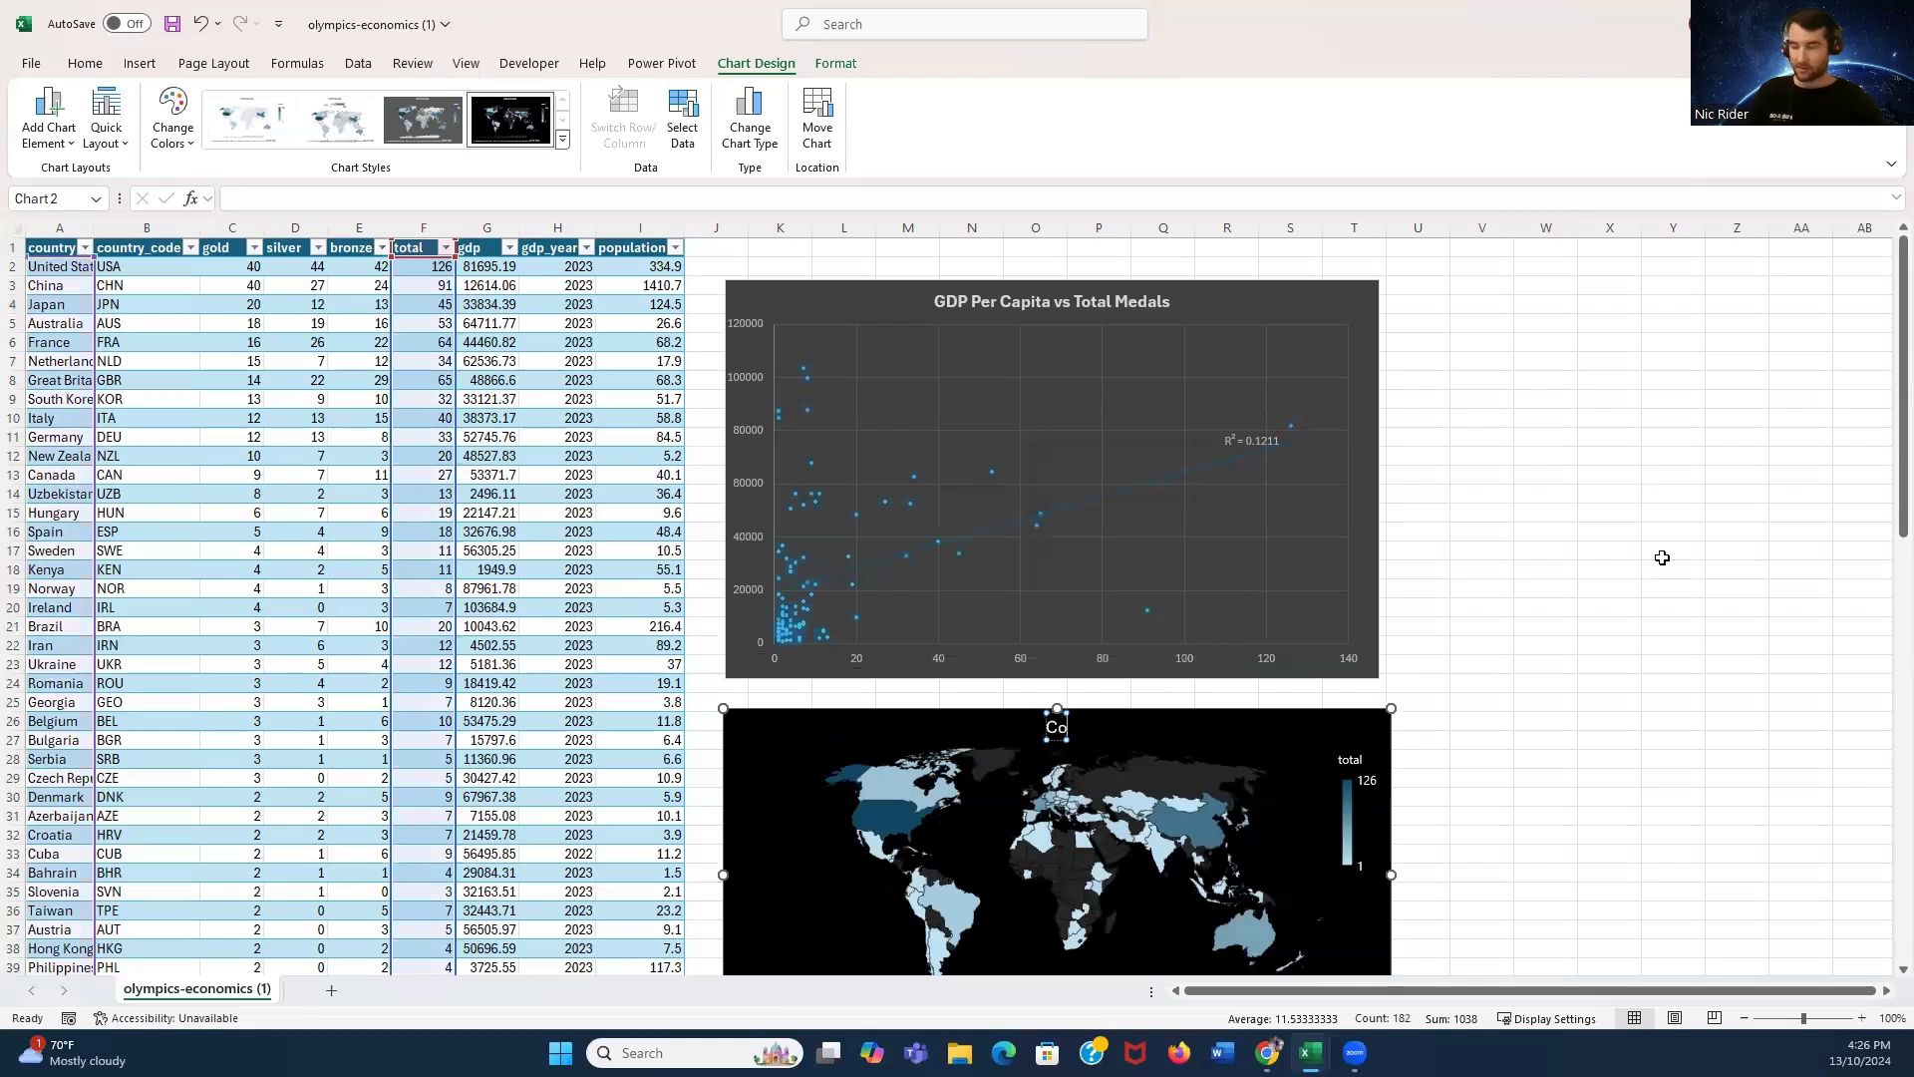
text(untries by T)
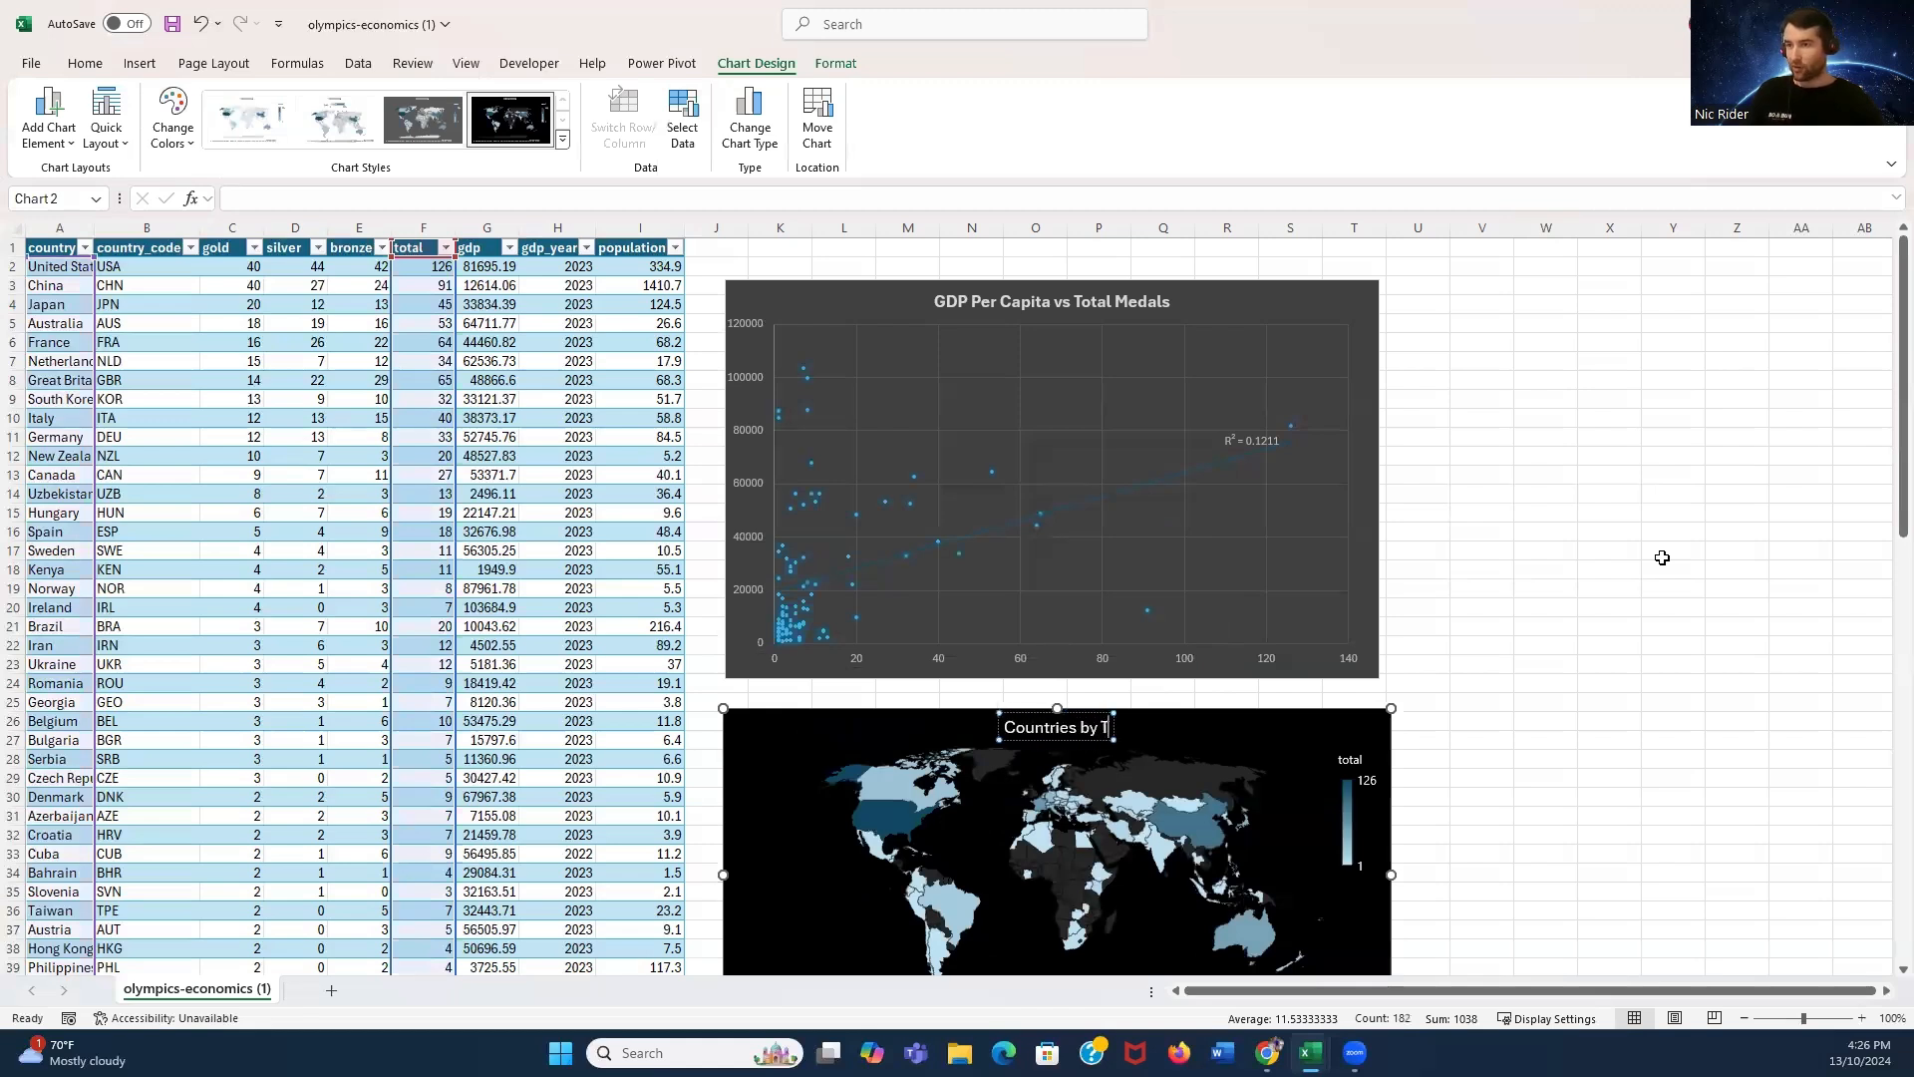
text(otal Meda)
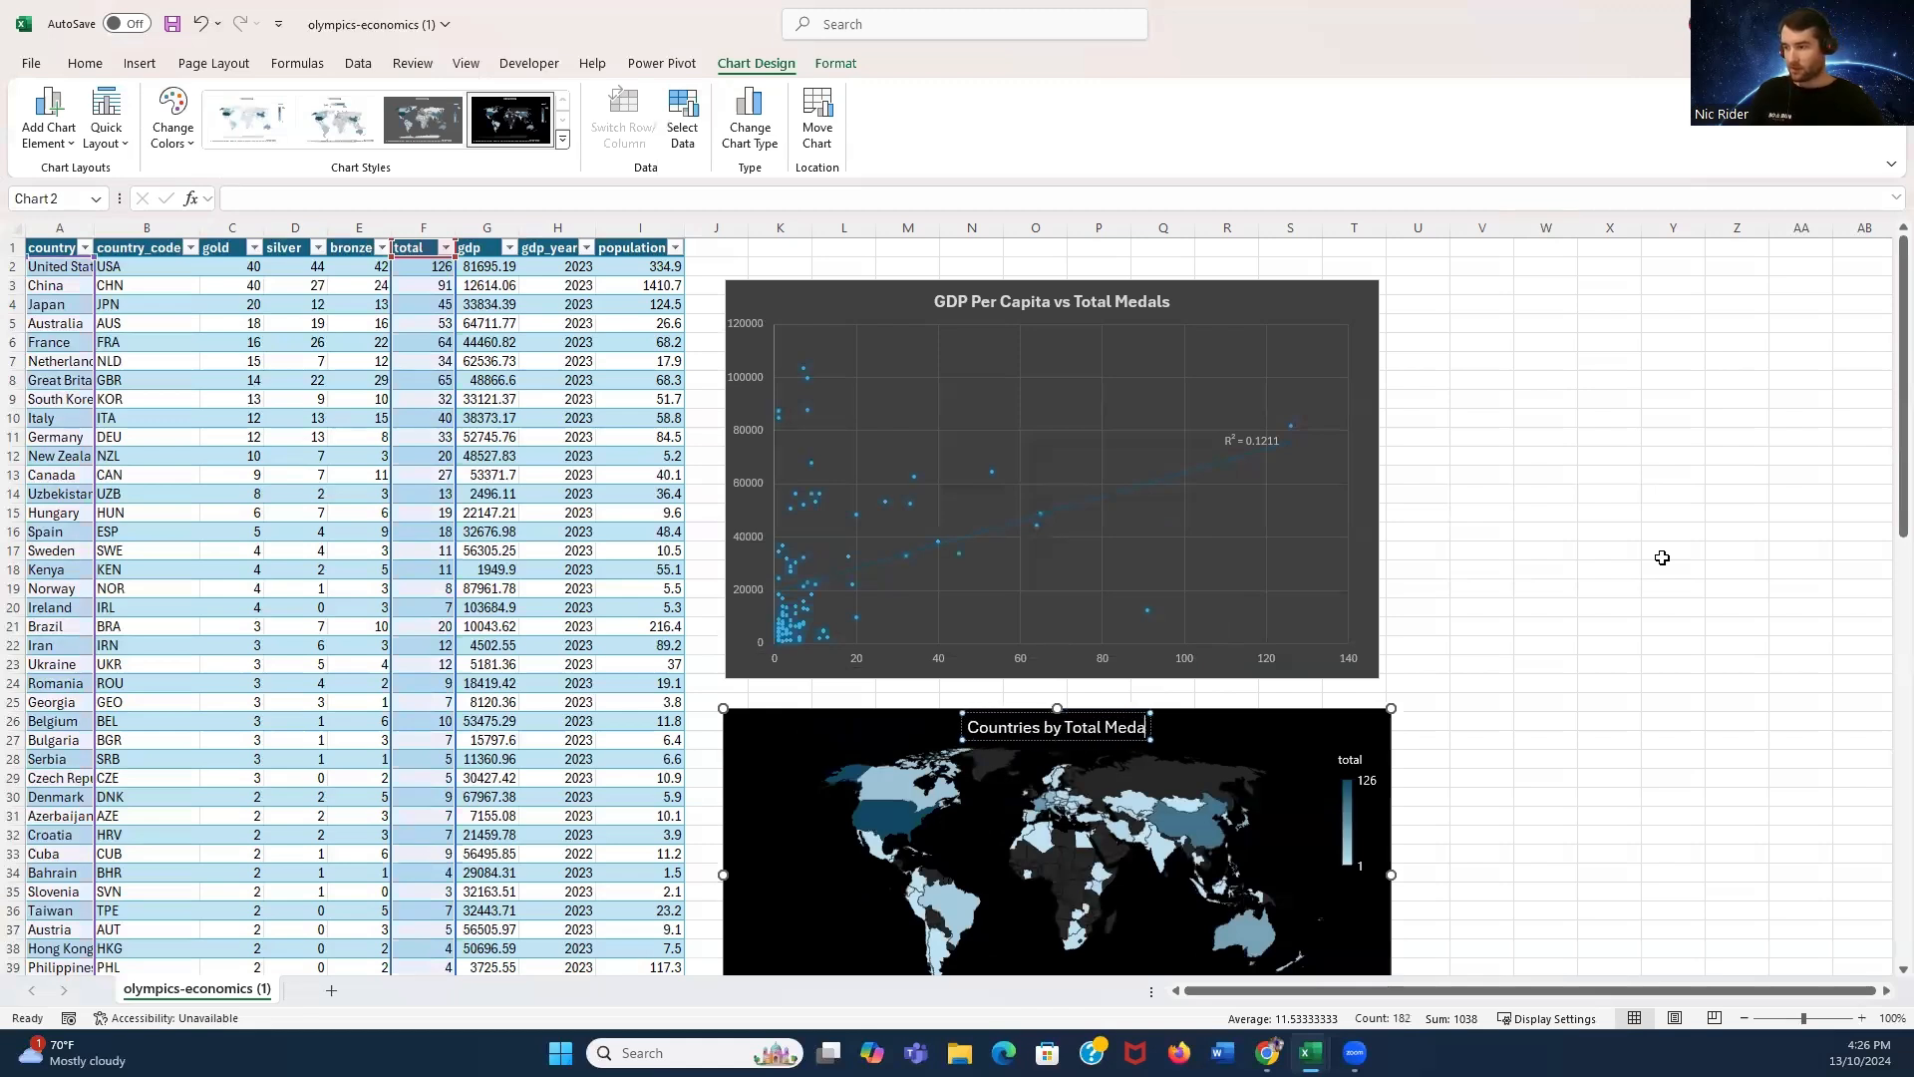
text(ls 2024 Olympics)
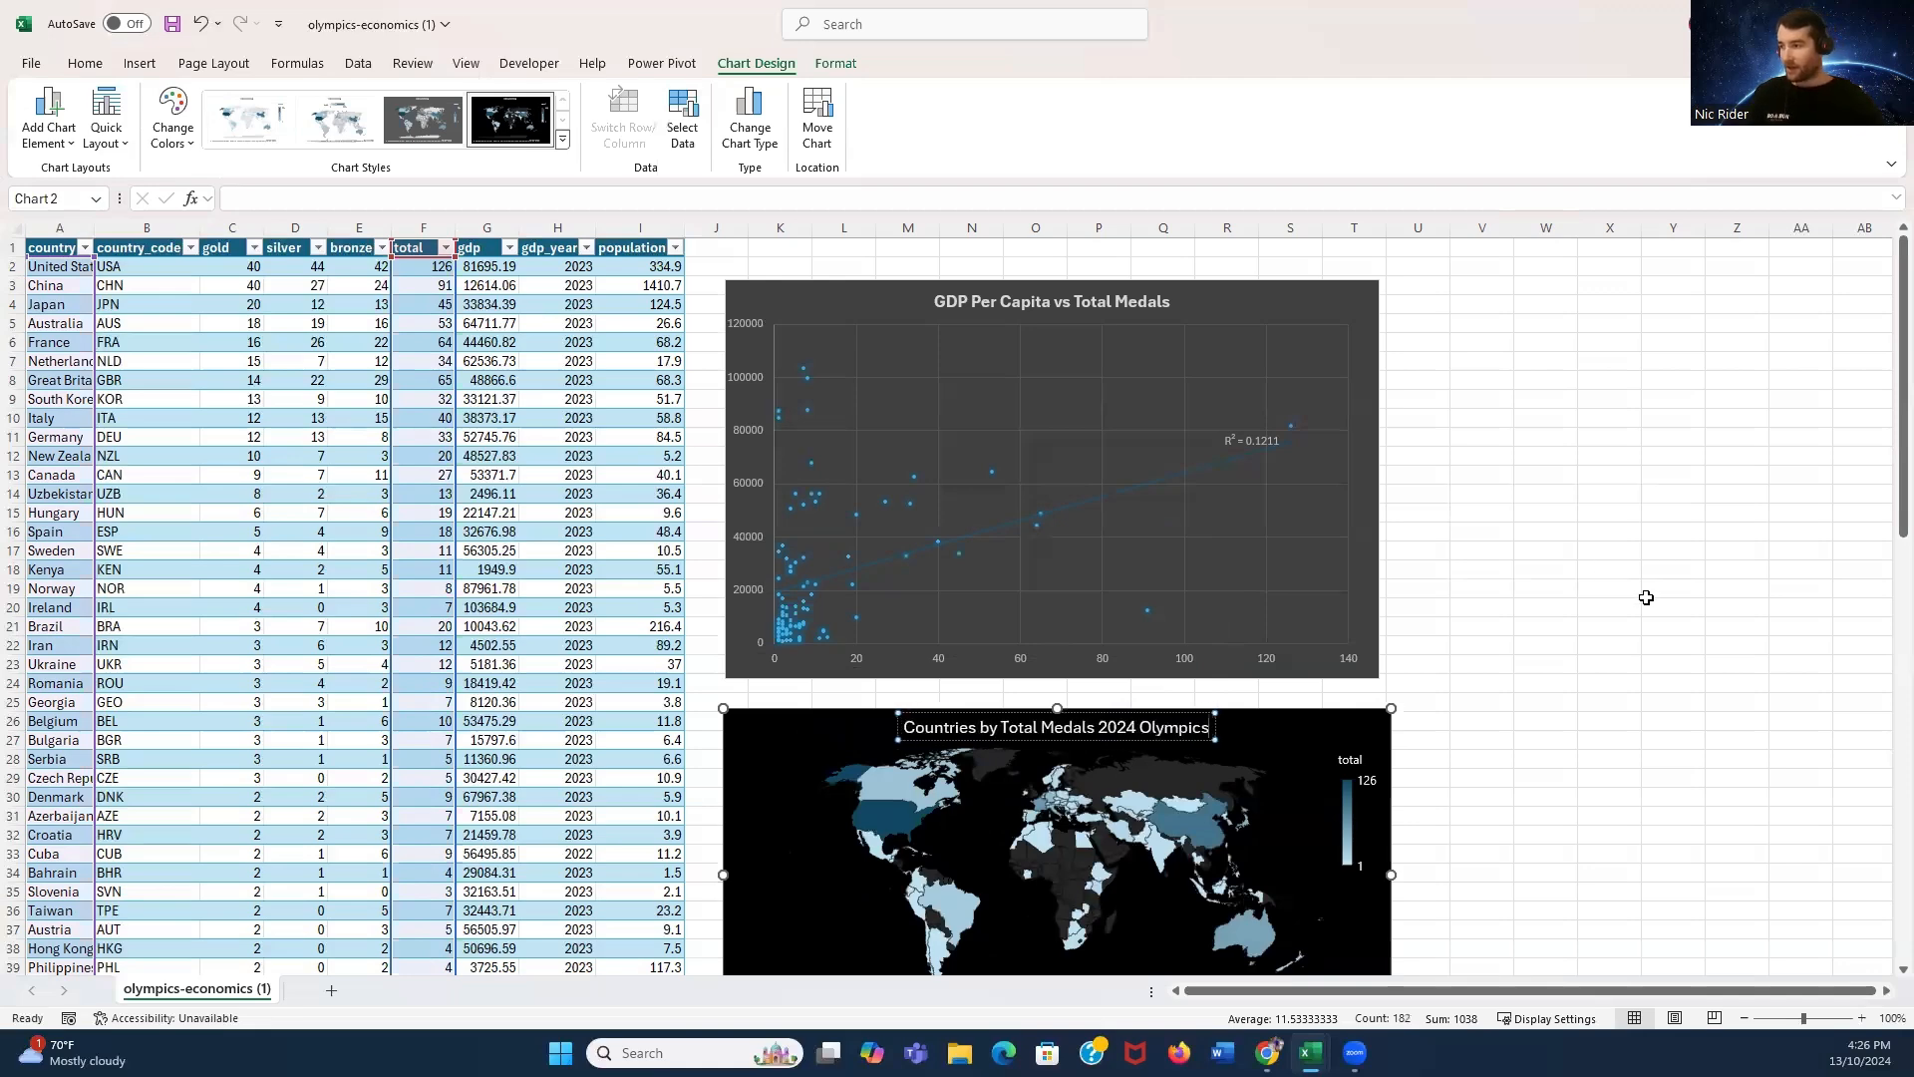
click(1645, 594)
- Inspect the map chart's country tooltips to compare total medal values across countries
scroll(1565, 641, down, 2)
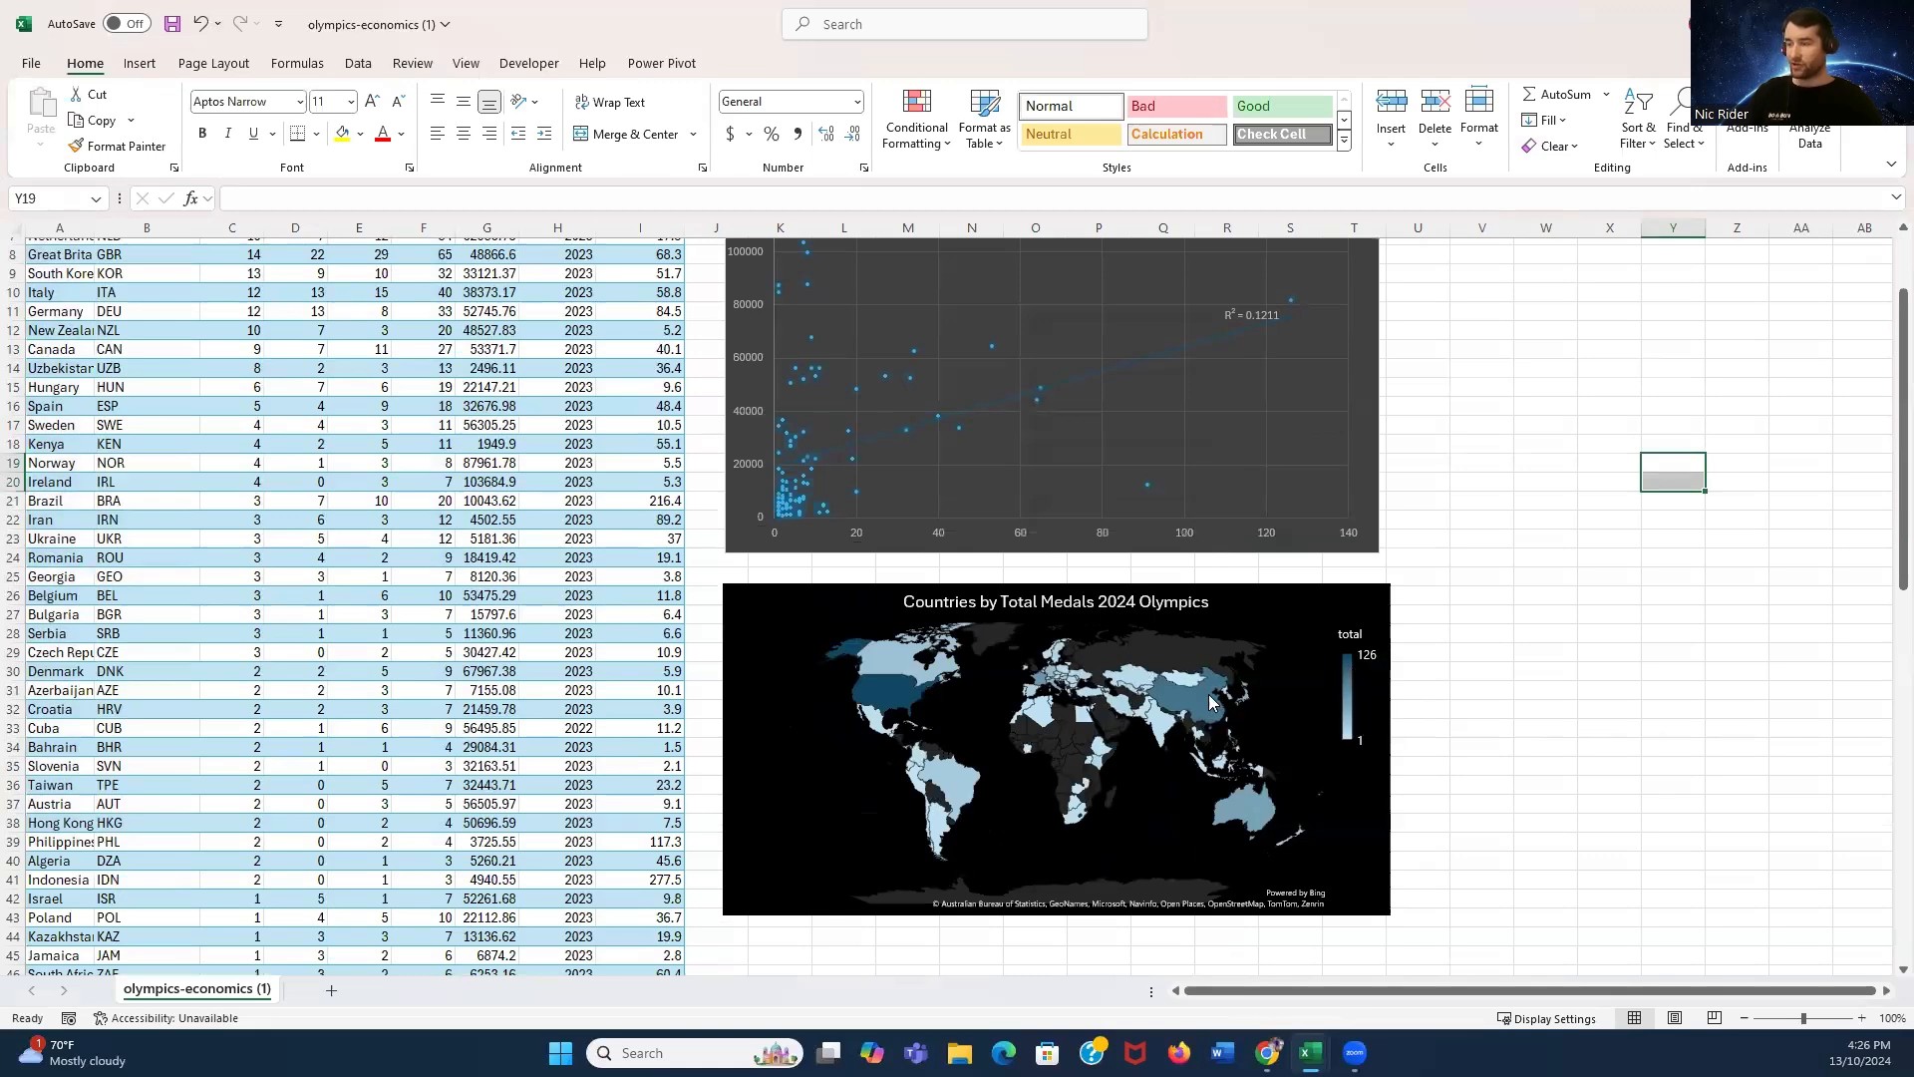
scroll(1488, 744, down, 2)
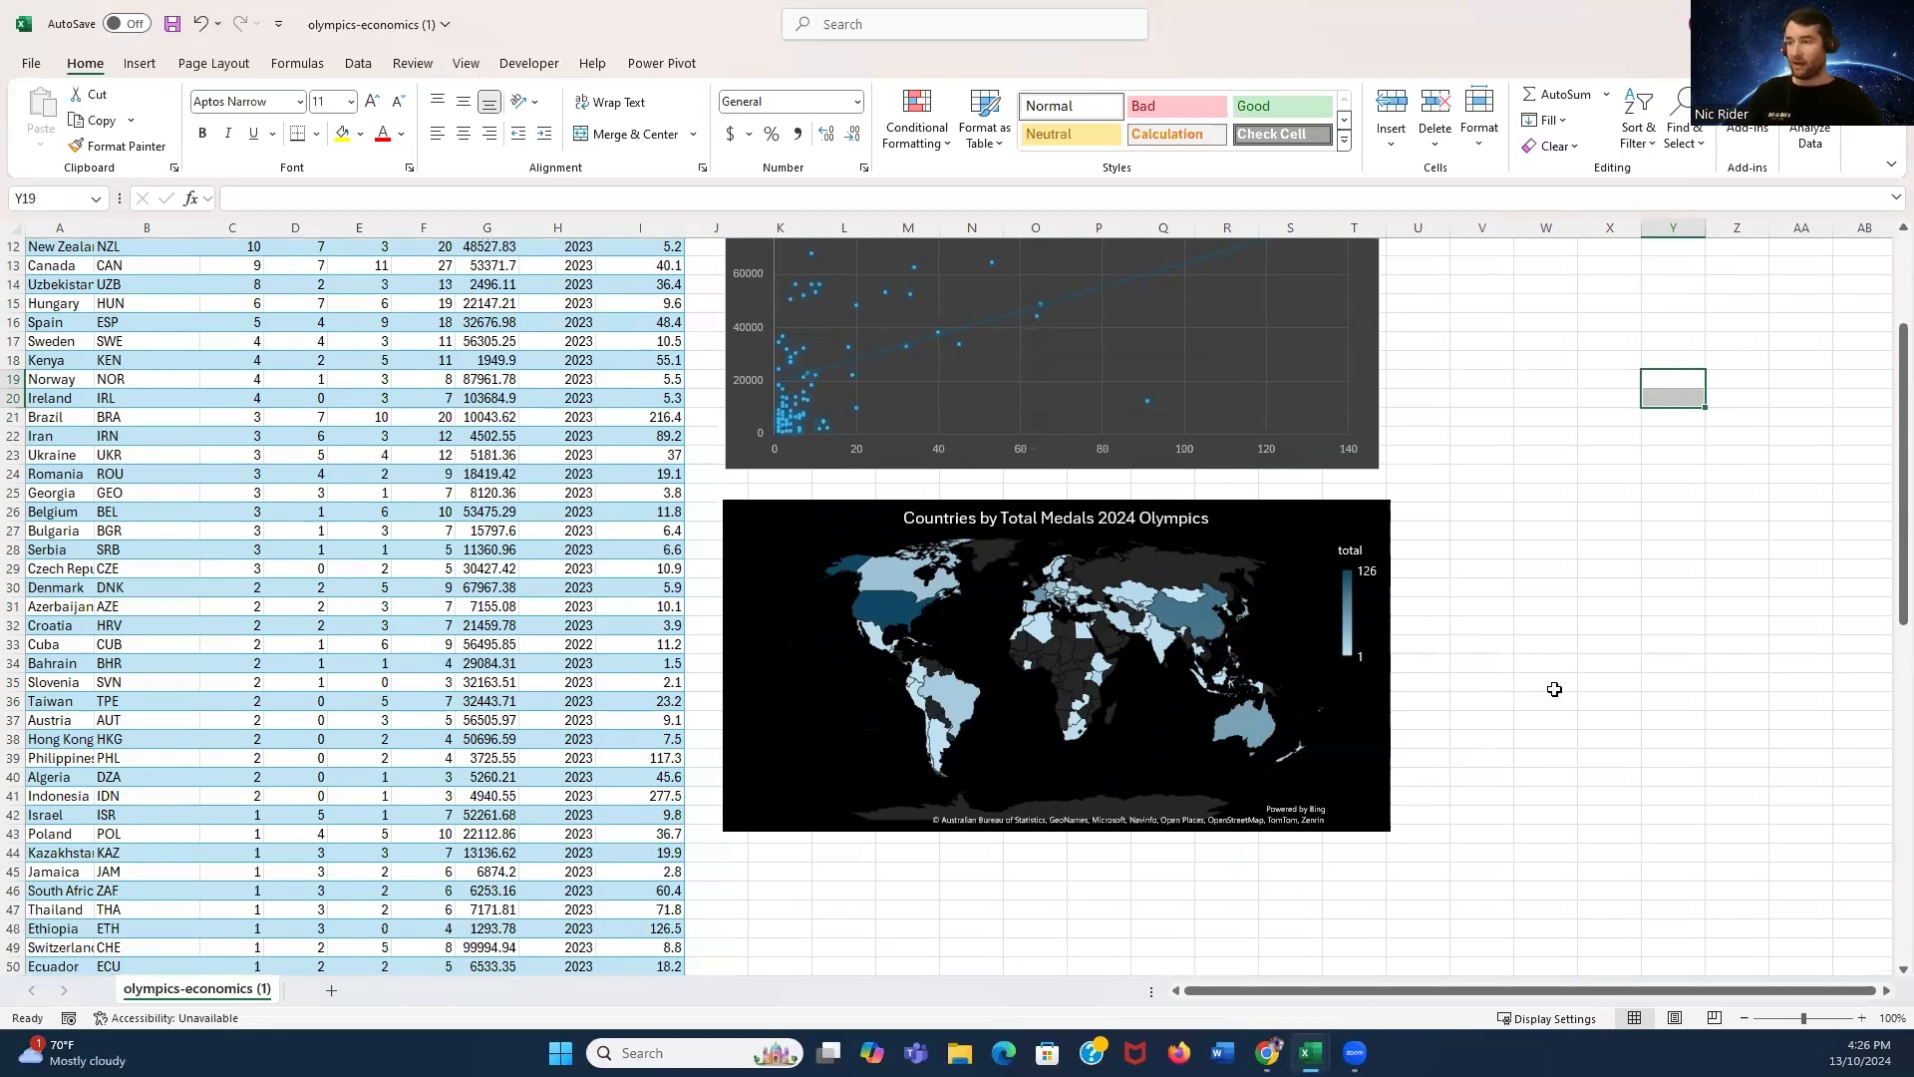
click(1555, 684)
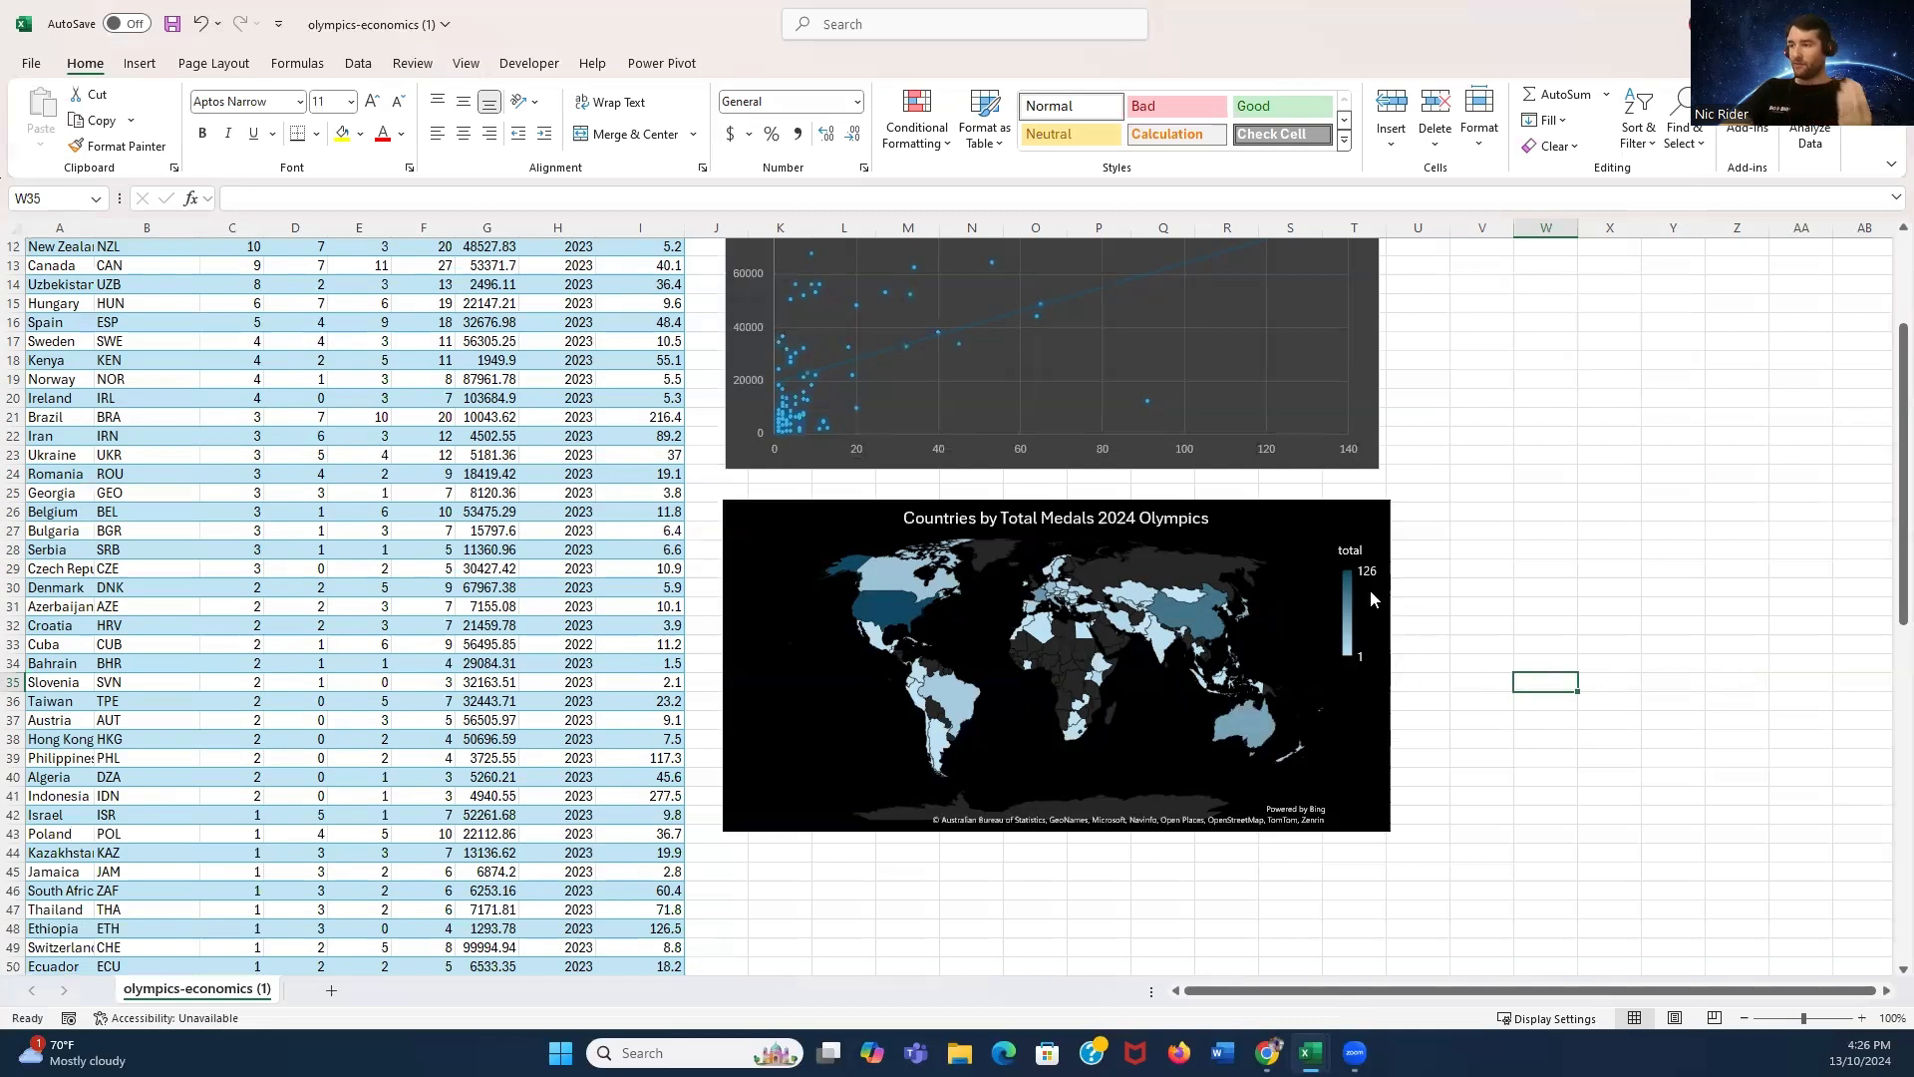
click(1617, 507)
scroll(1630, 571, up, 4)
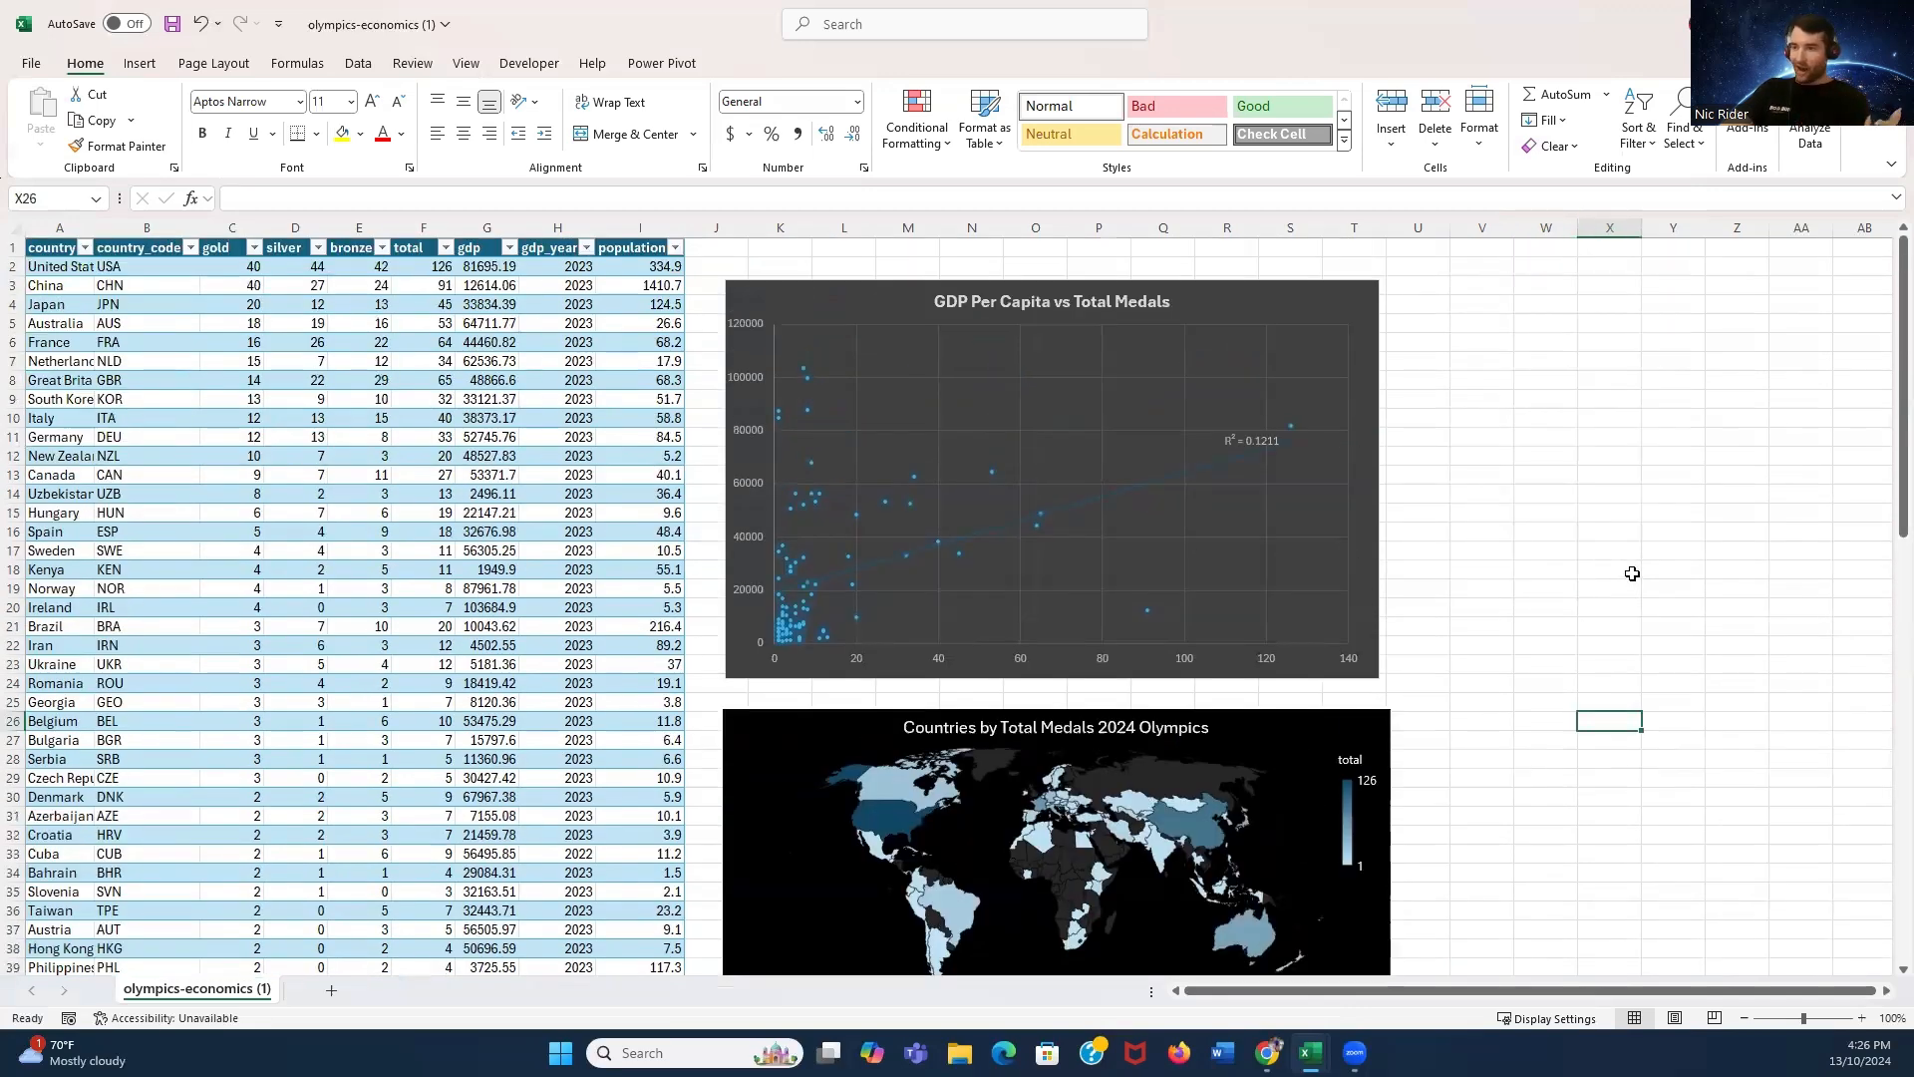
scroll(1632, 579, down, 3)
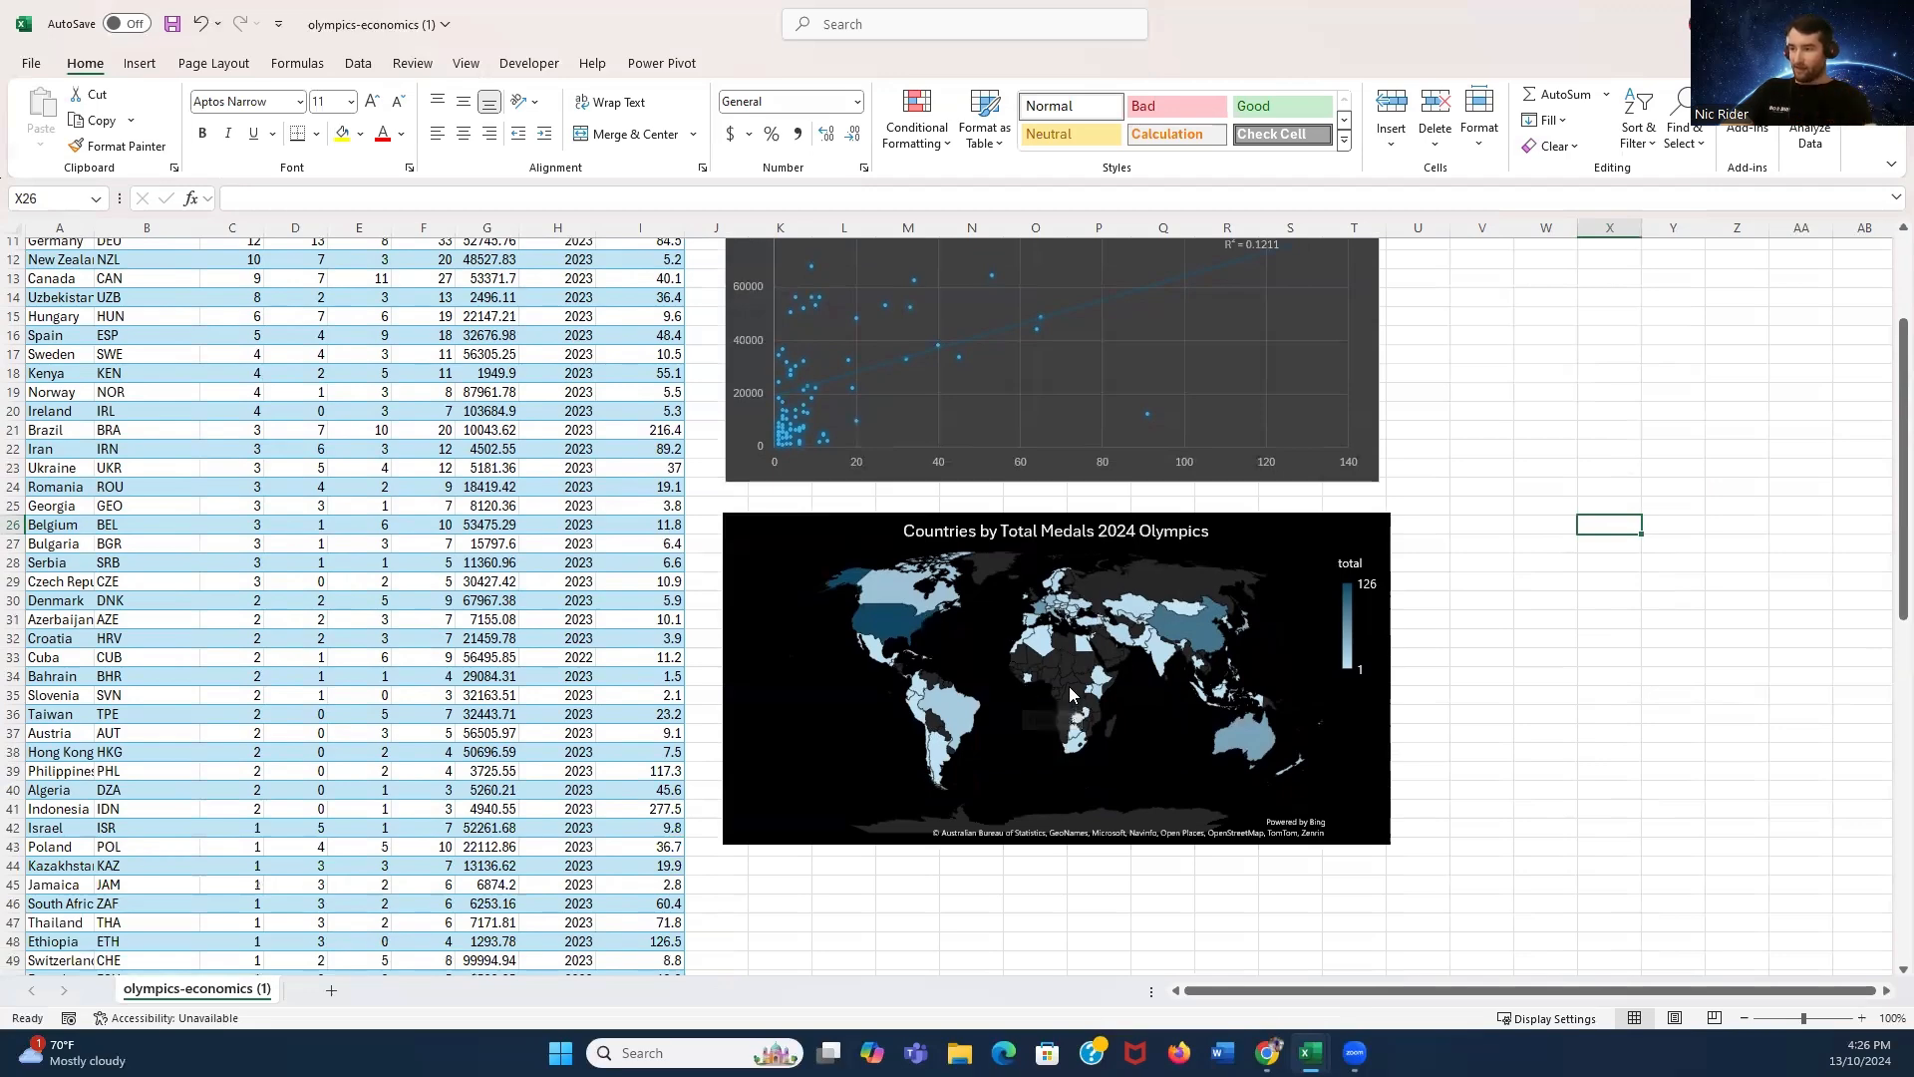
mouse_move(1056, 657)
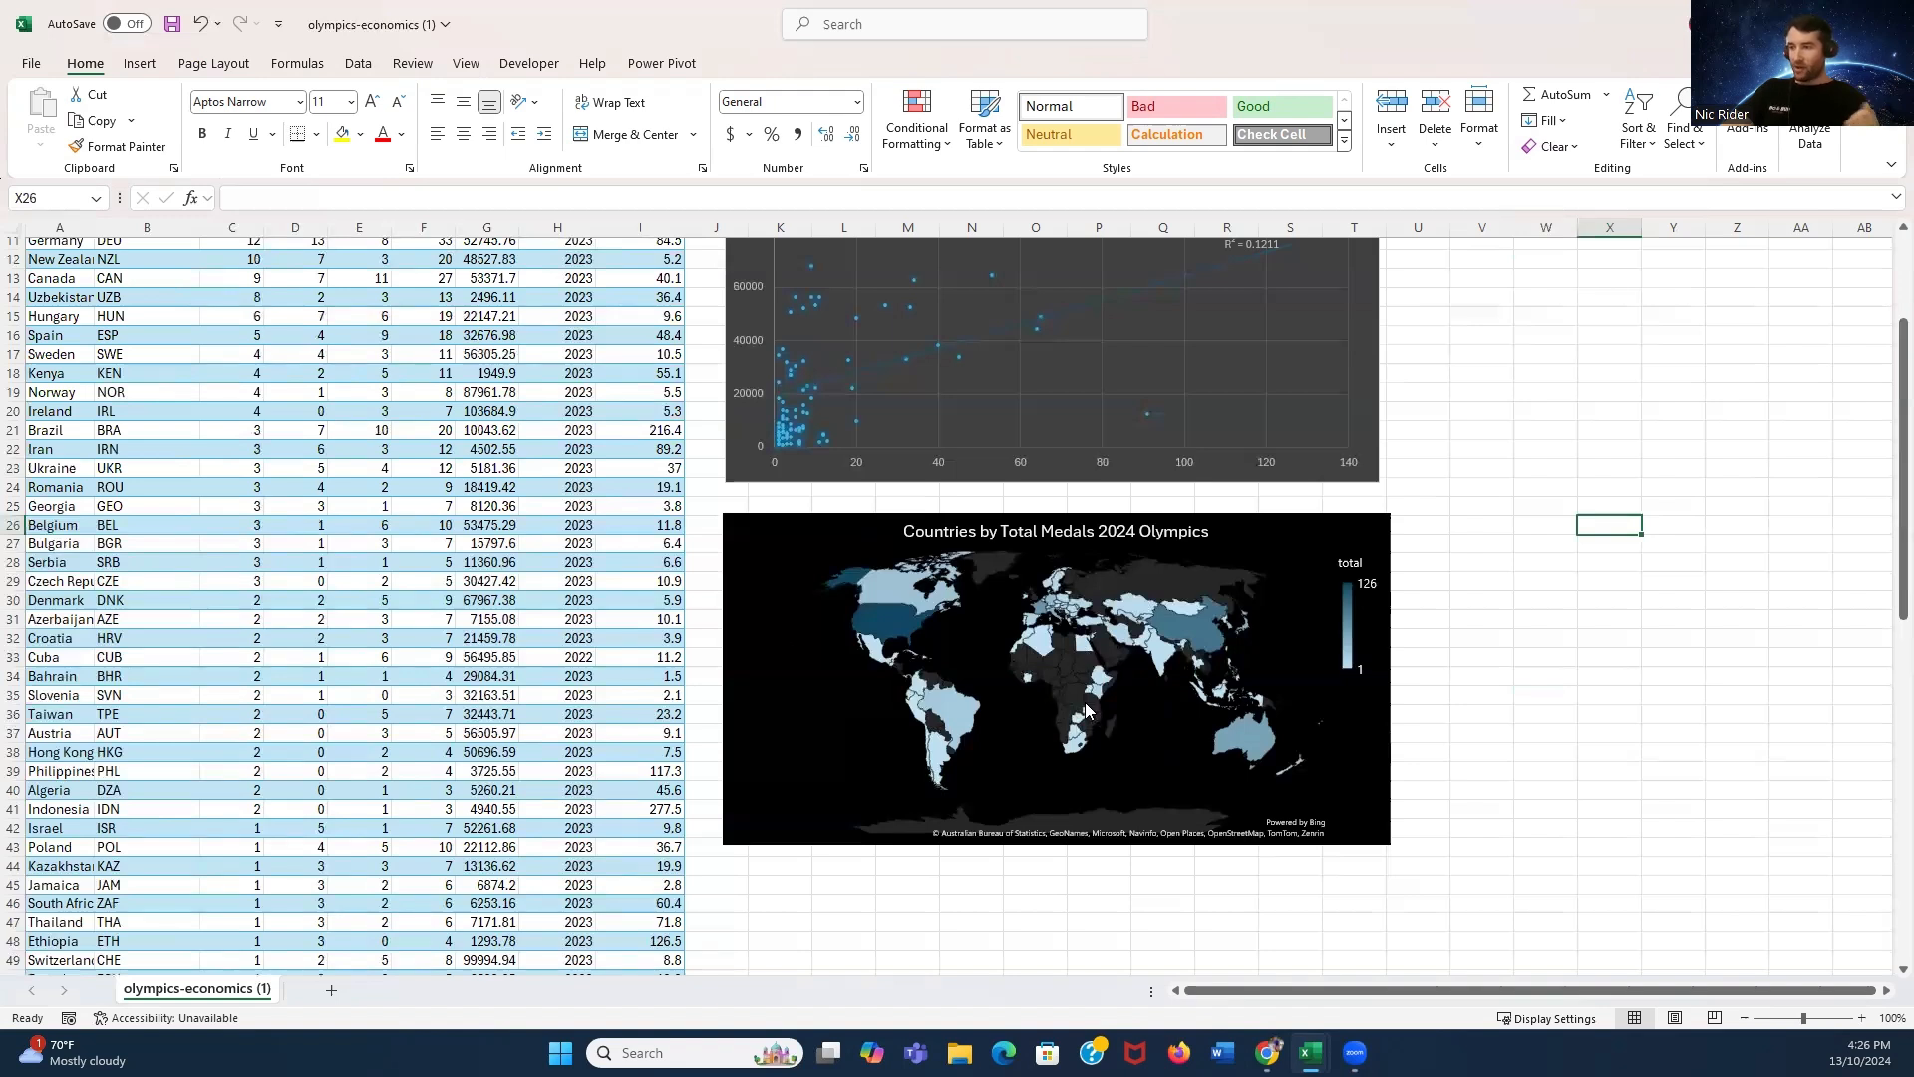
mouse_move(1083, 701)
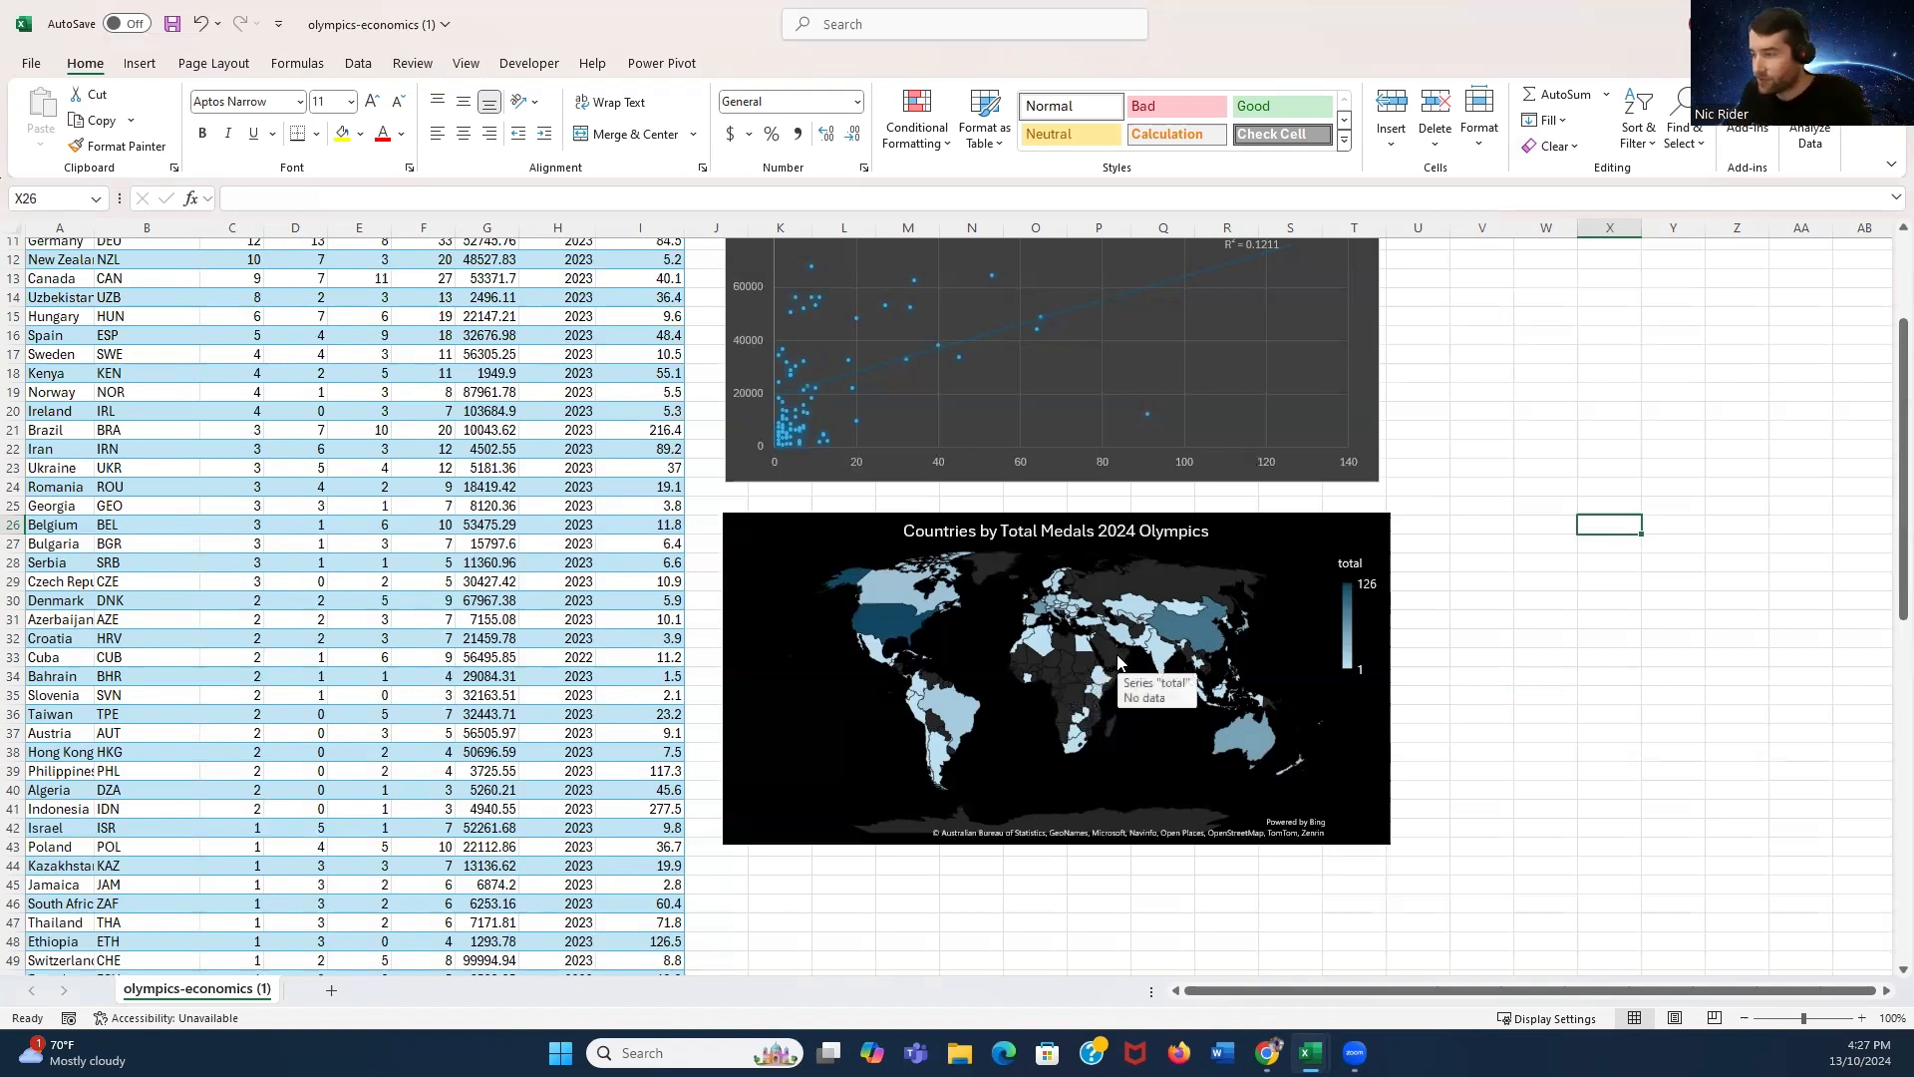
mouse_move(1166, 660)
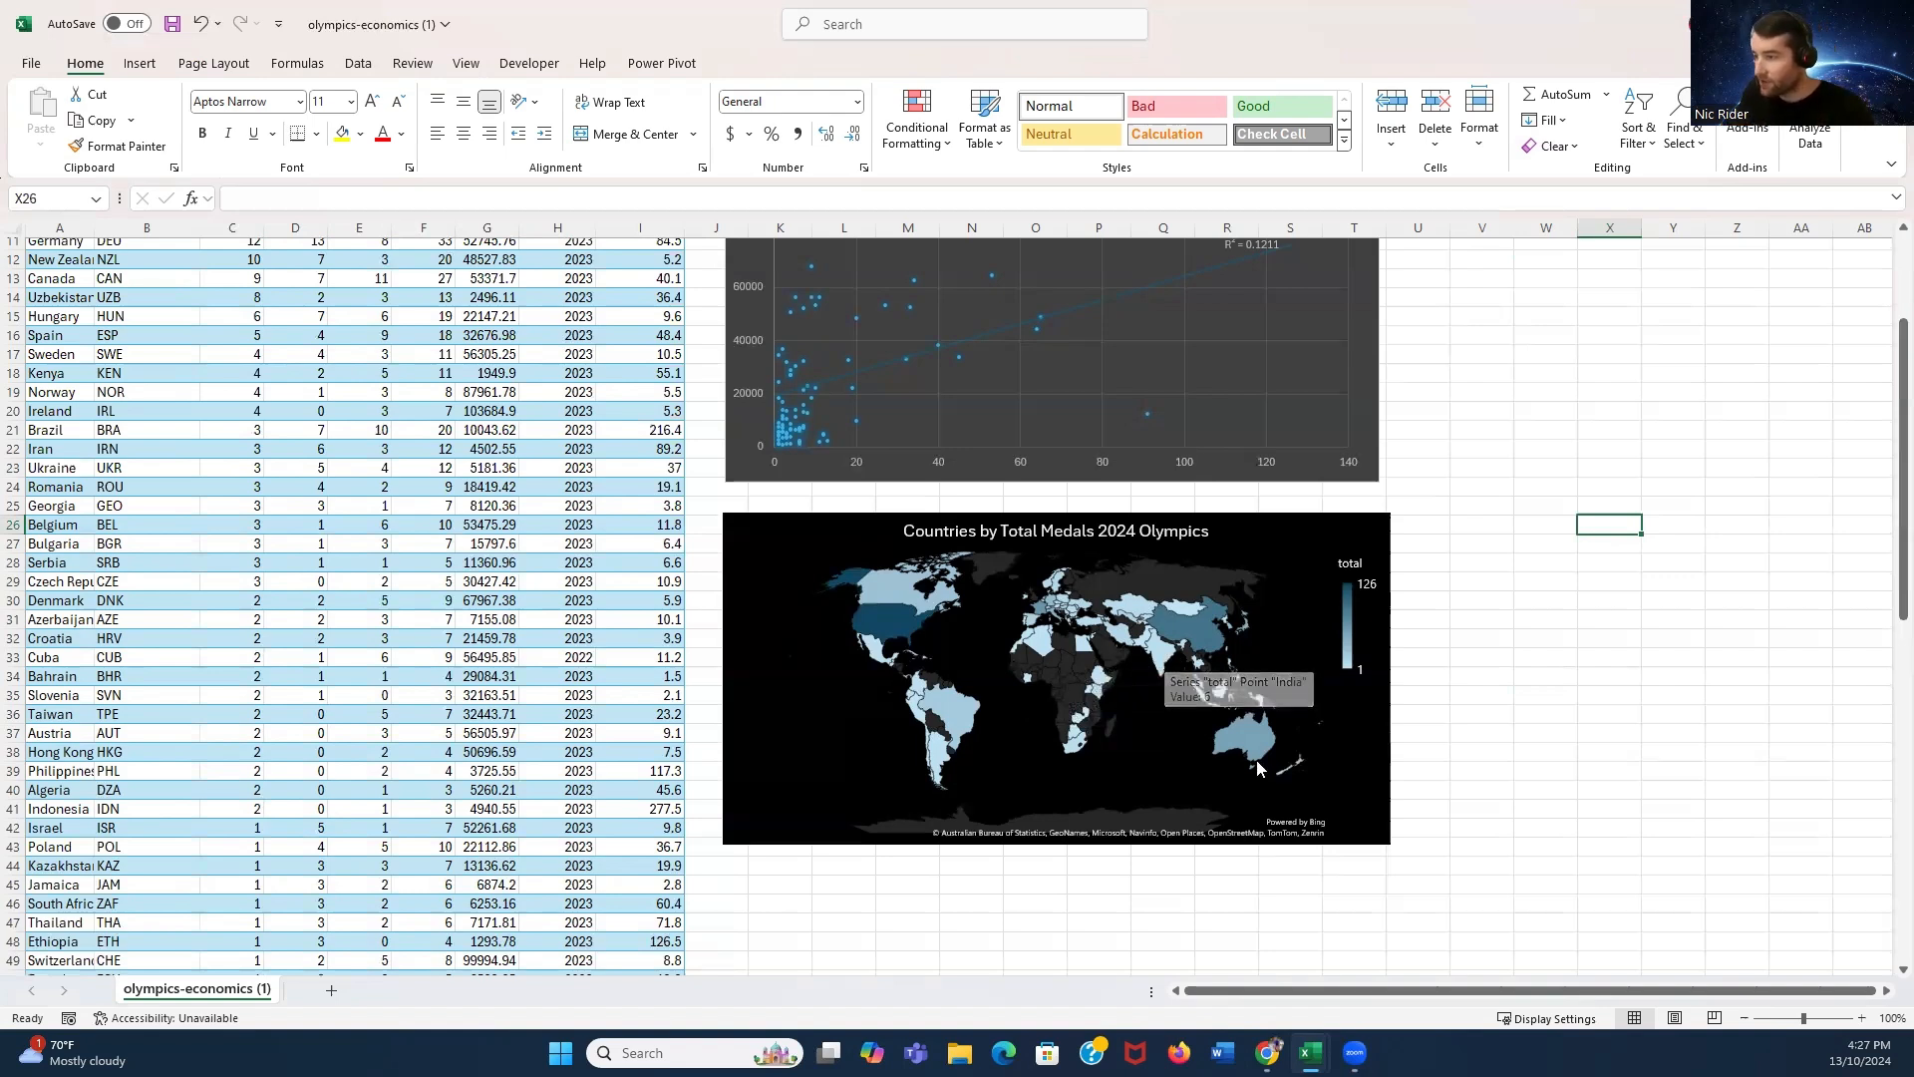
mouse_move(1246, 735)
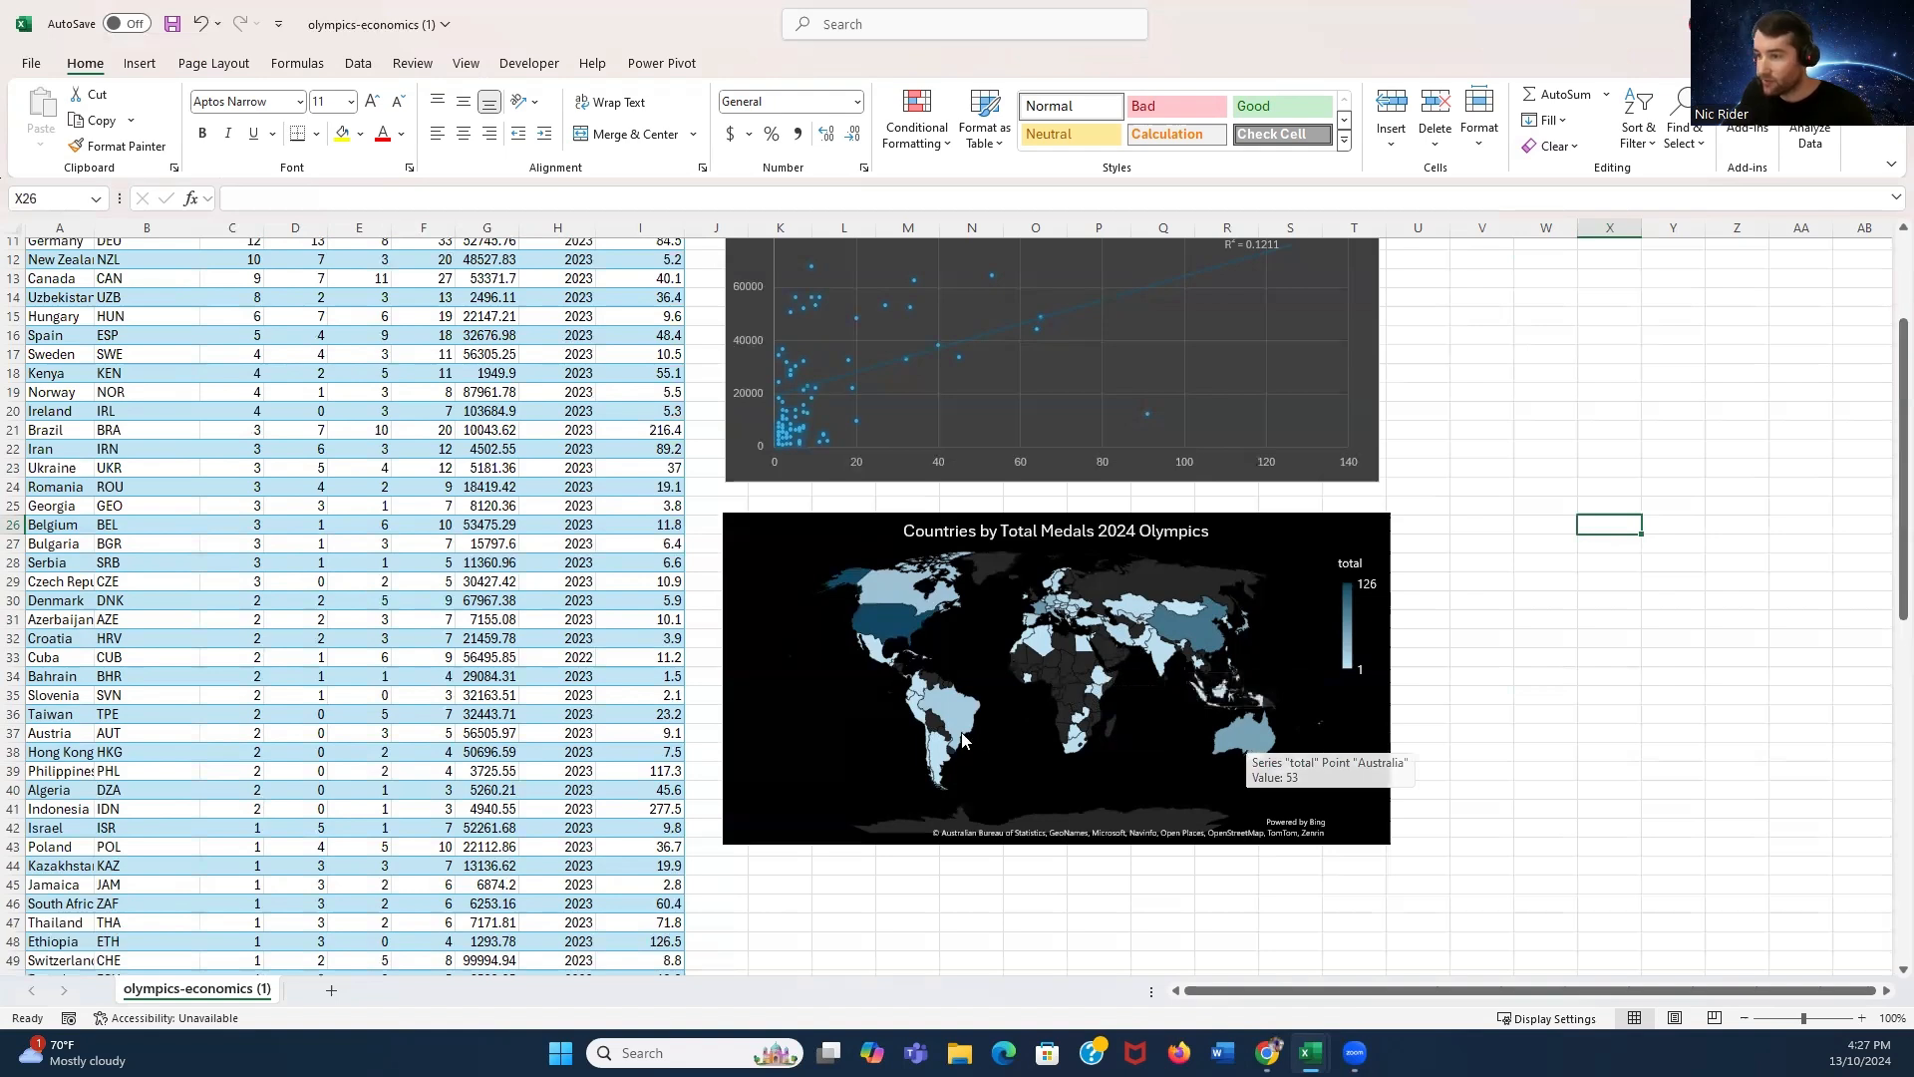
mouse_move(949, 711)
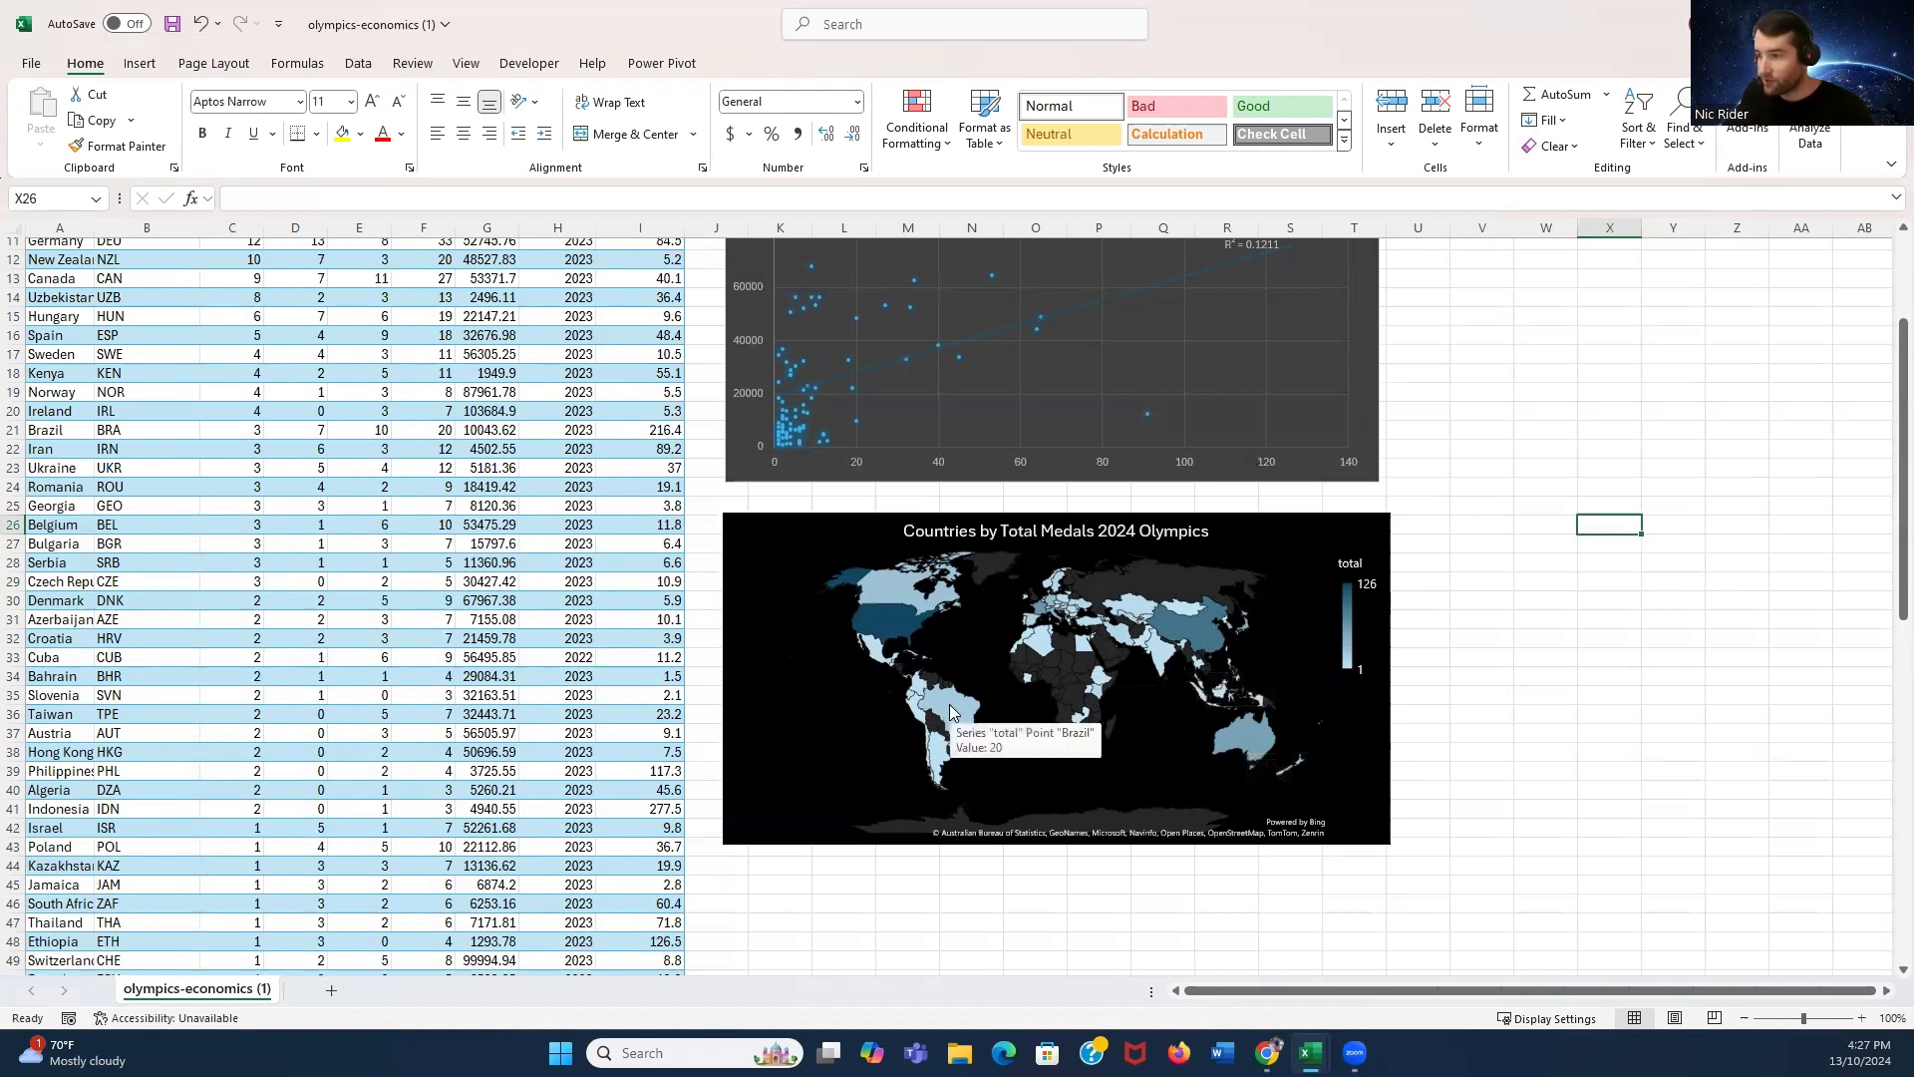
mouse_move(1300, 767)
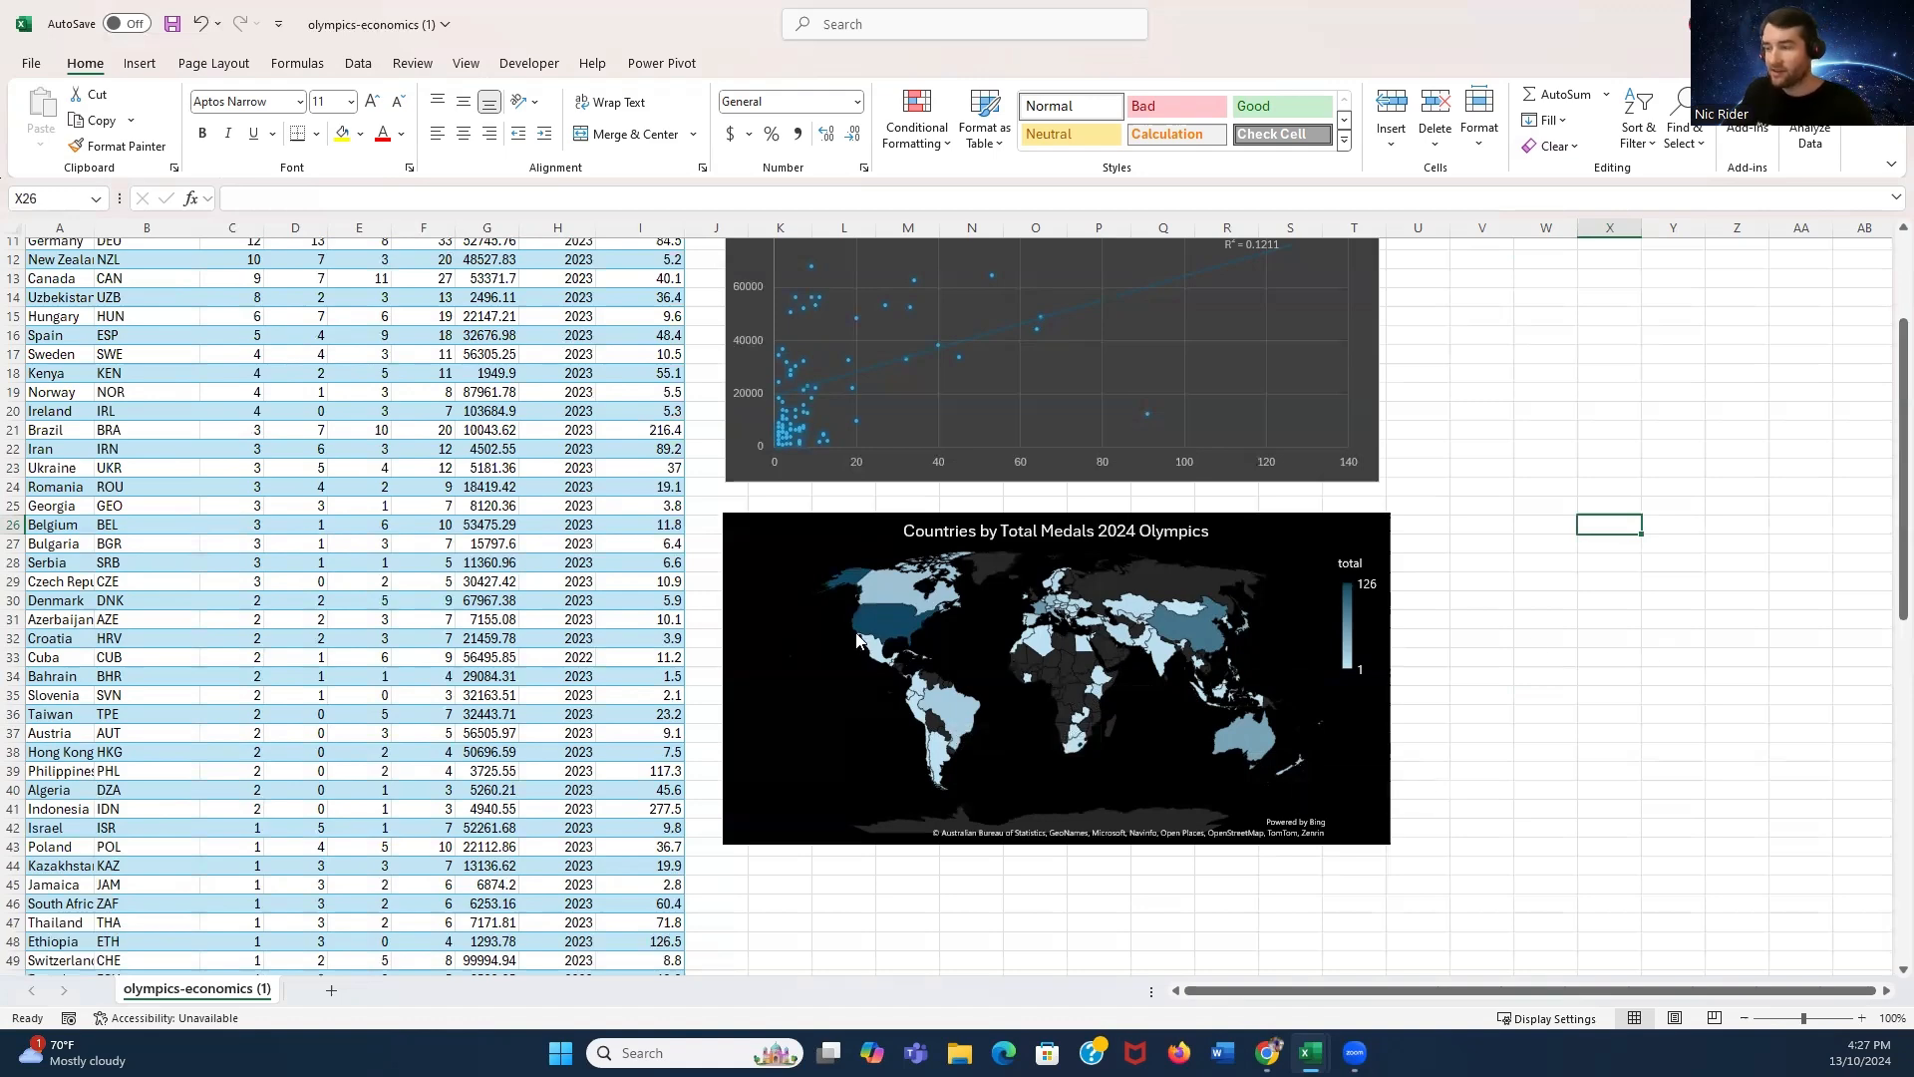
click(1656, 604)
scroll(1645, 608, up, 4)
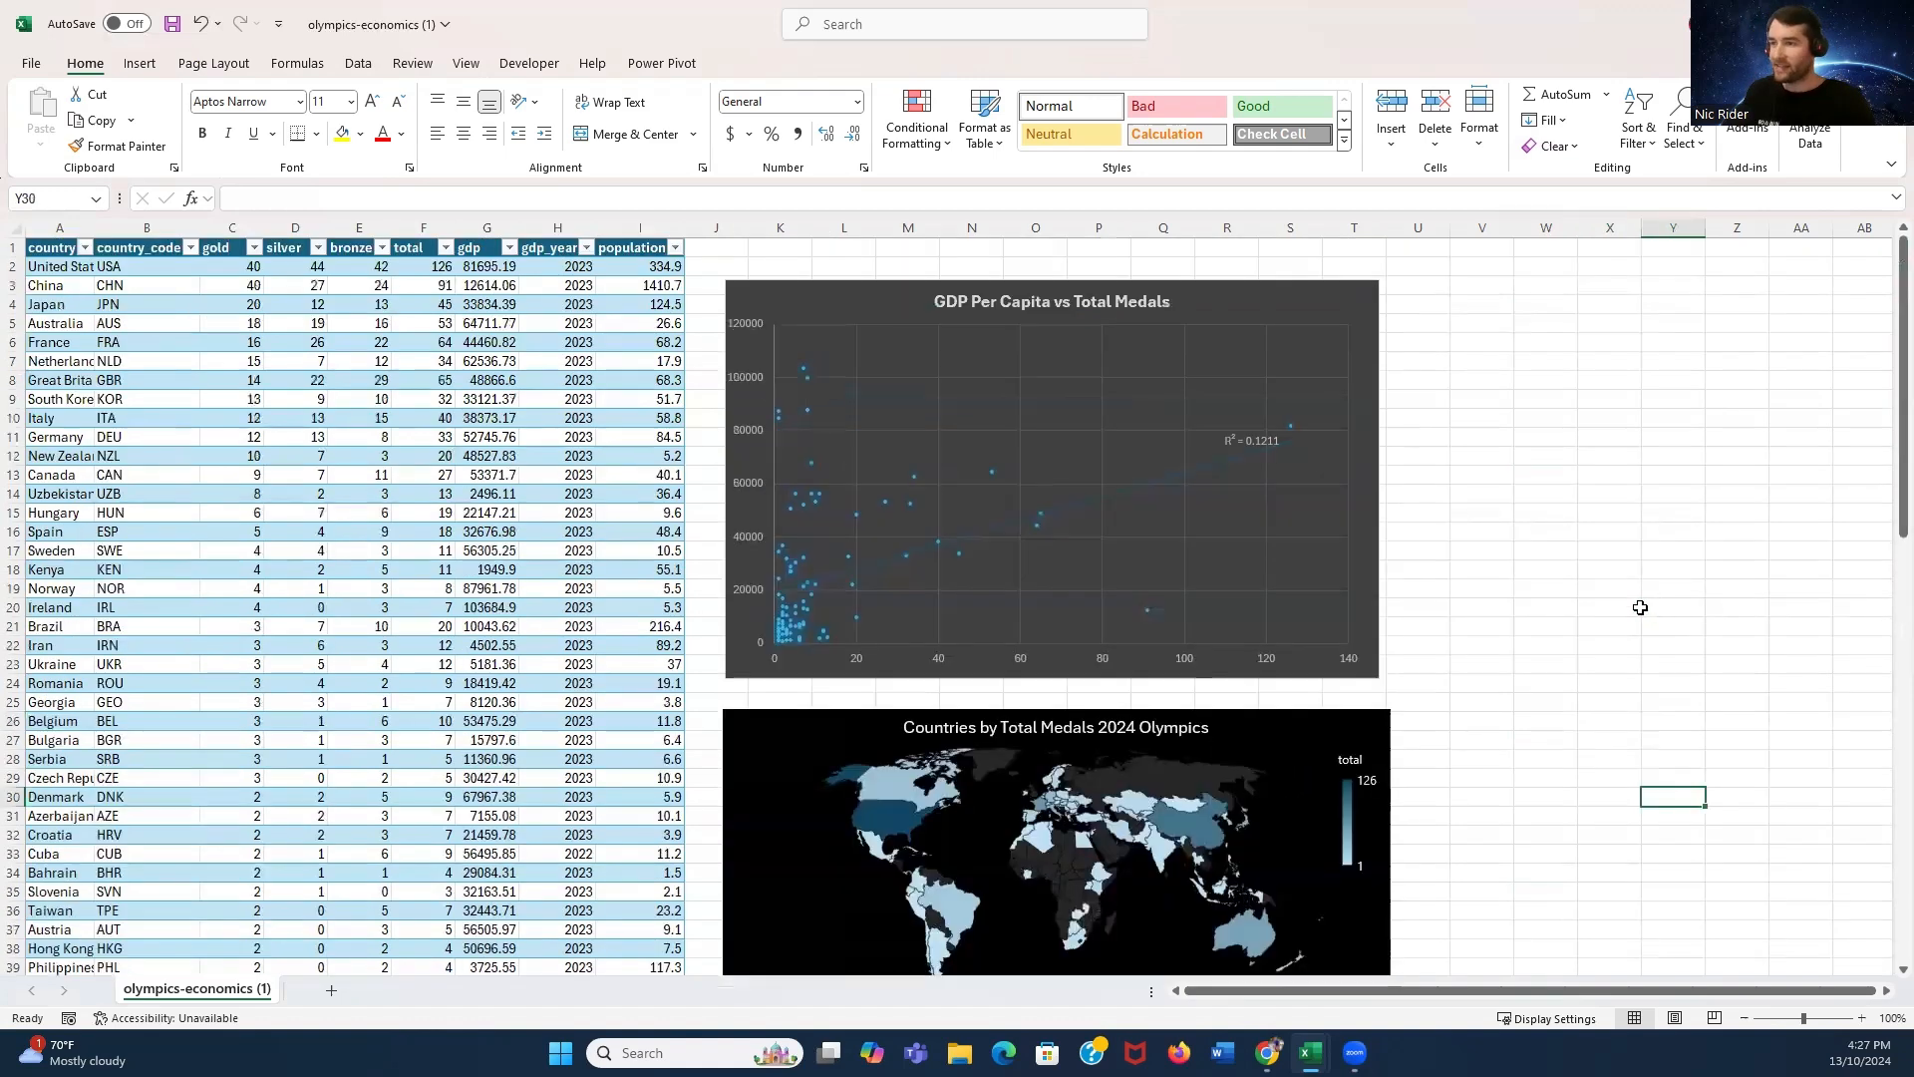